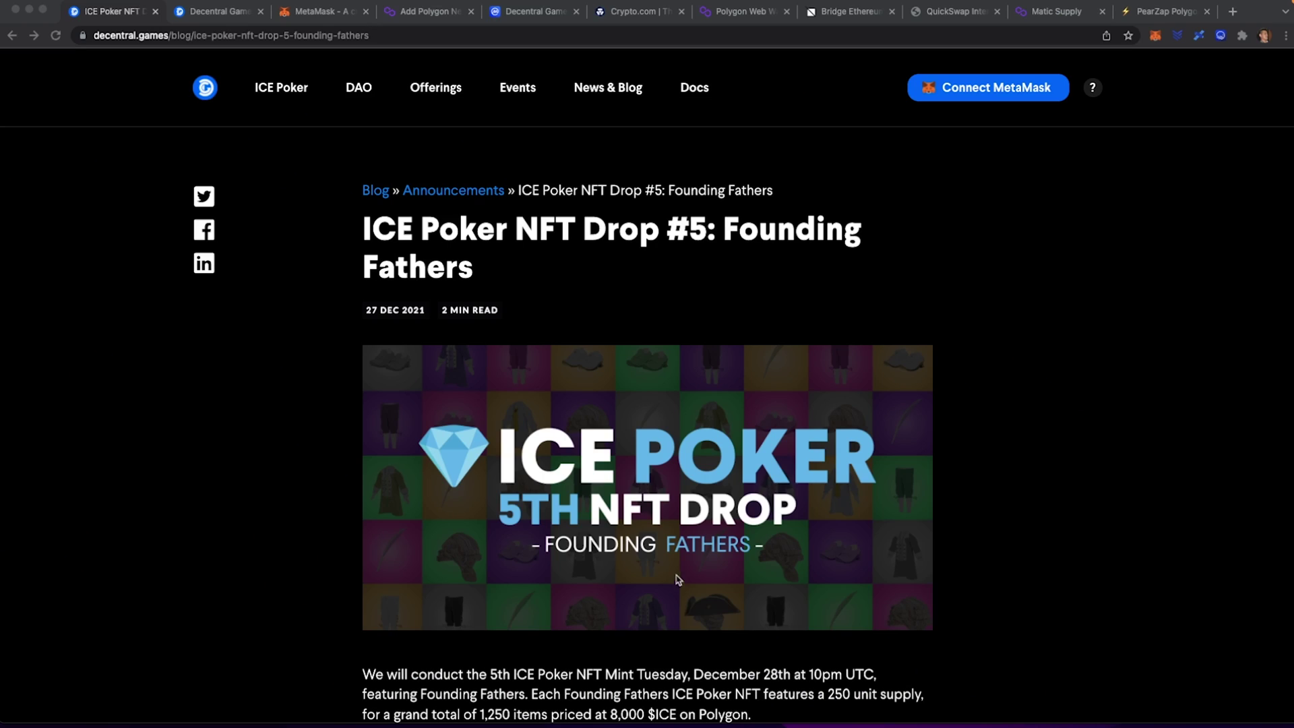
- Scroll down the drop post and highlight the 8,000 $ICE price and the at least 1,000 xDG requirement
click(495, 229)
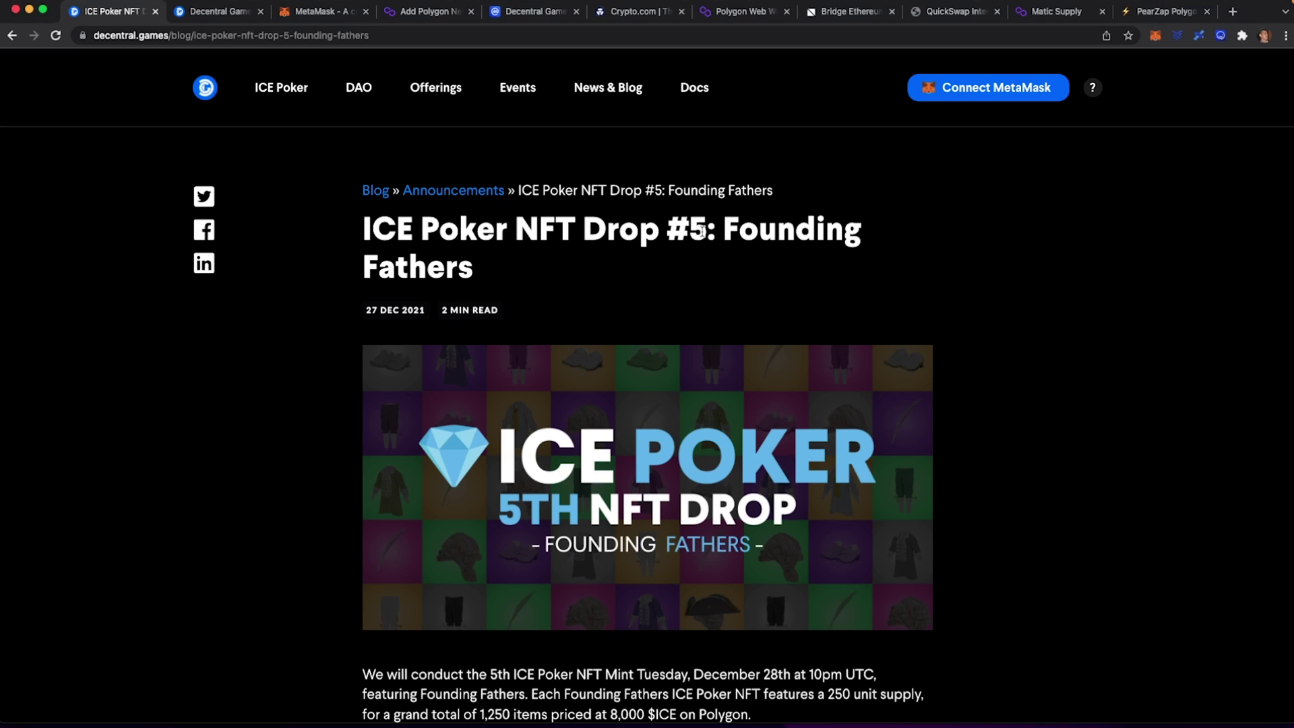
drag(721, 231, 605, 230)
click(607, 231)
scroll(607, 231, down, 2)
scroll(606, 231, down, 2)
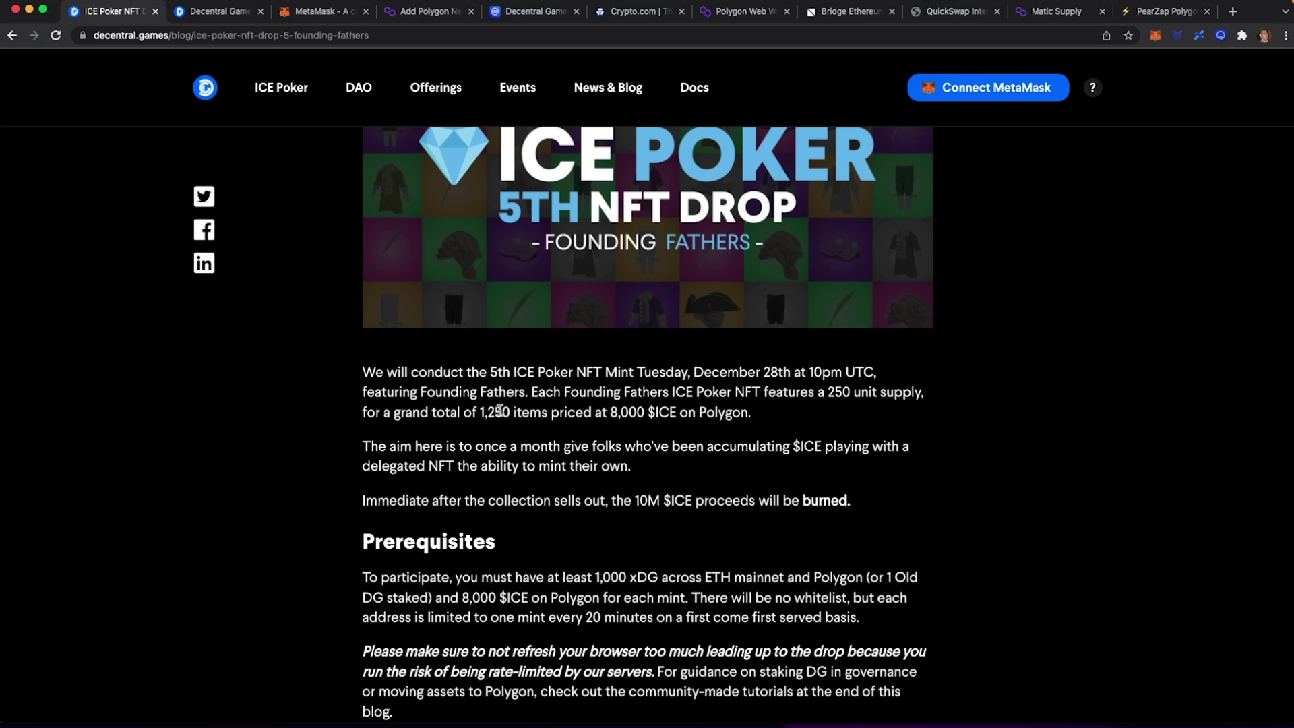
drag(610, 411, 707, 412)
click(708, 413)
drag(547, 579, 678, 580)
- Highlight the ETH mainnet and Polygon wording and the staked DG plus 8,000 $ICE requirement
scroll(678, 580, down, 1)
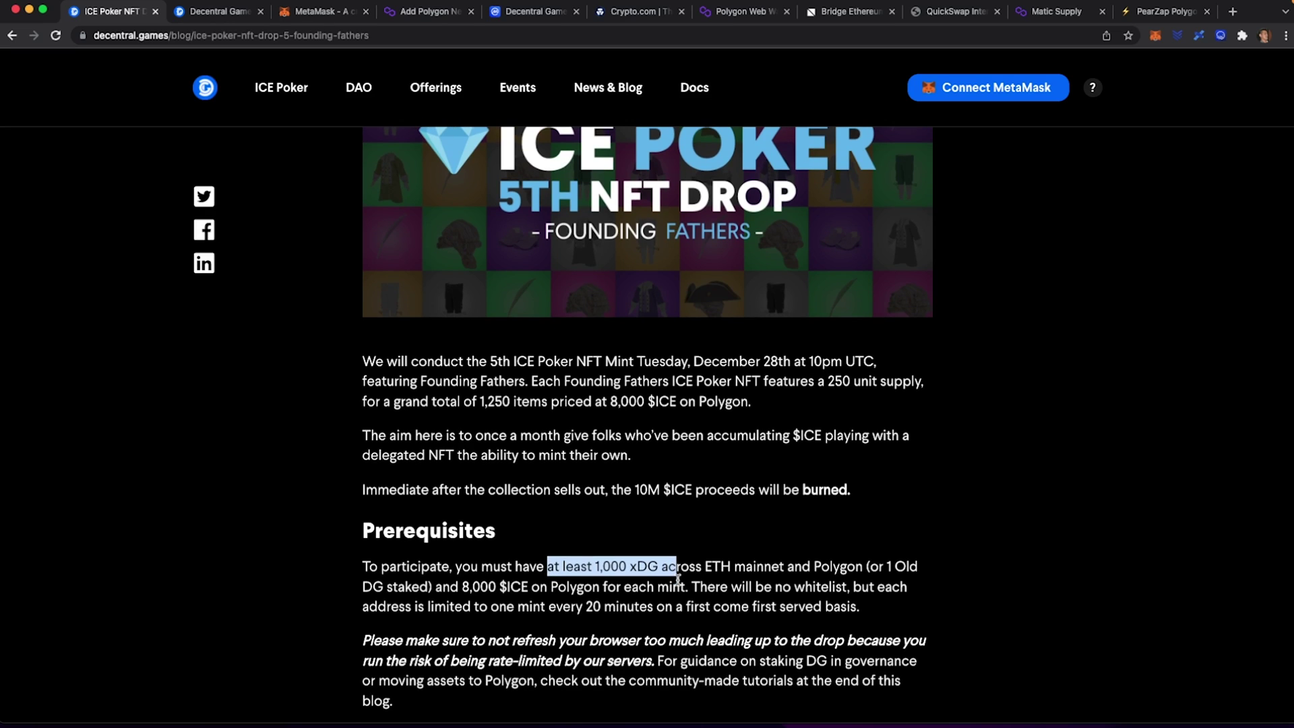
drag(702, 568, 781, 568)
click(875, 569)
click(784, 567)
drag(879, 567, 894, 584)
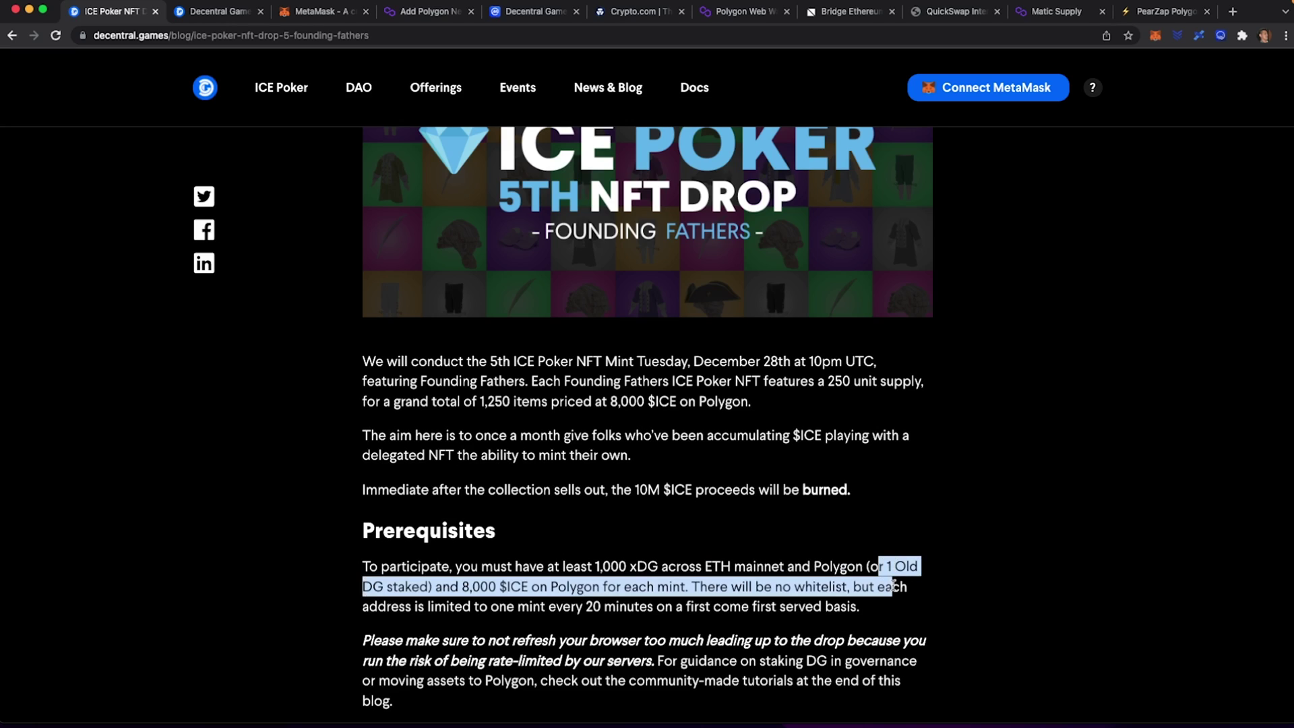
click(809, 594)
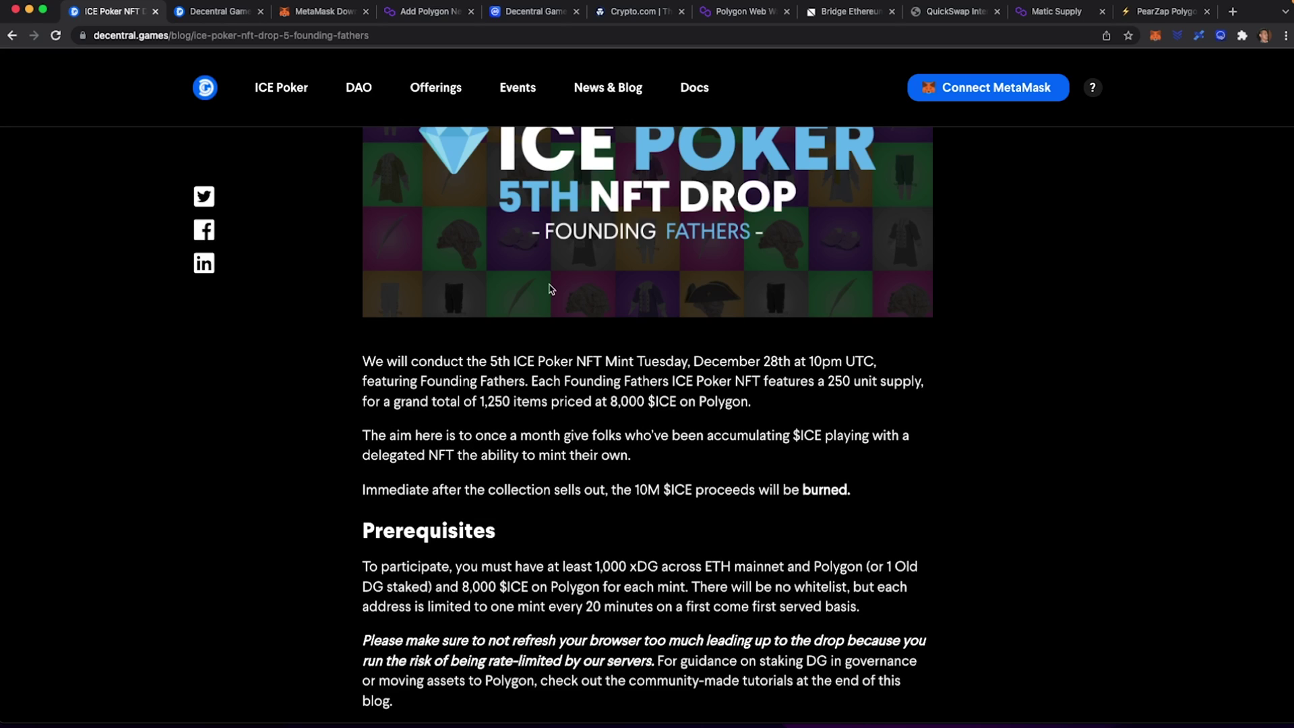
- Open MetaMask's settings from the account menu
click(326, 19)
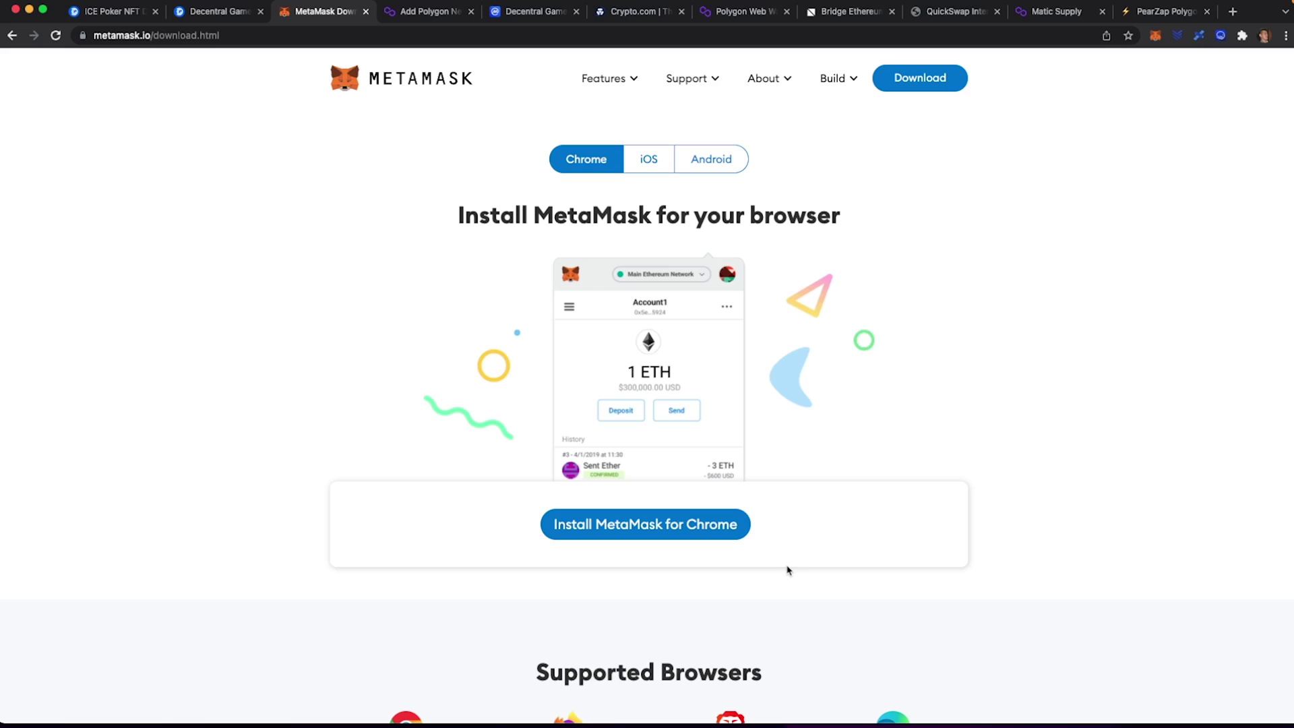
click(1155, 35)
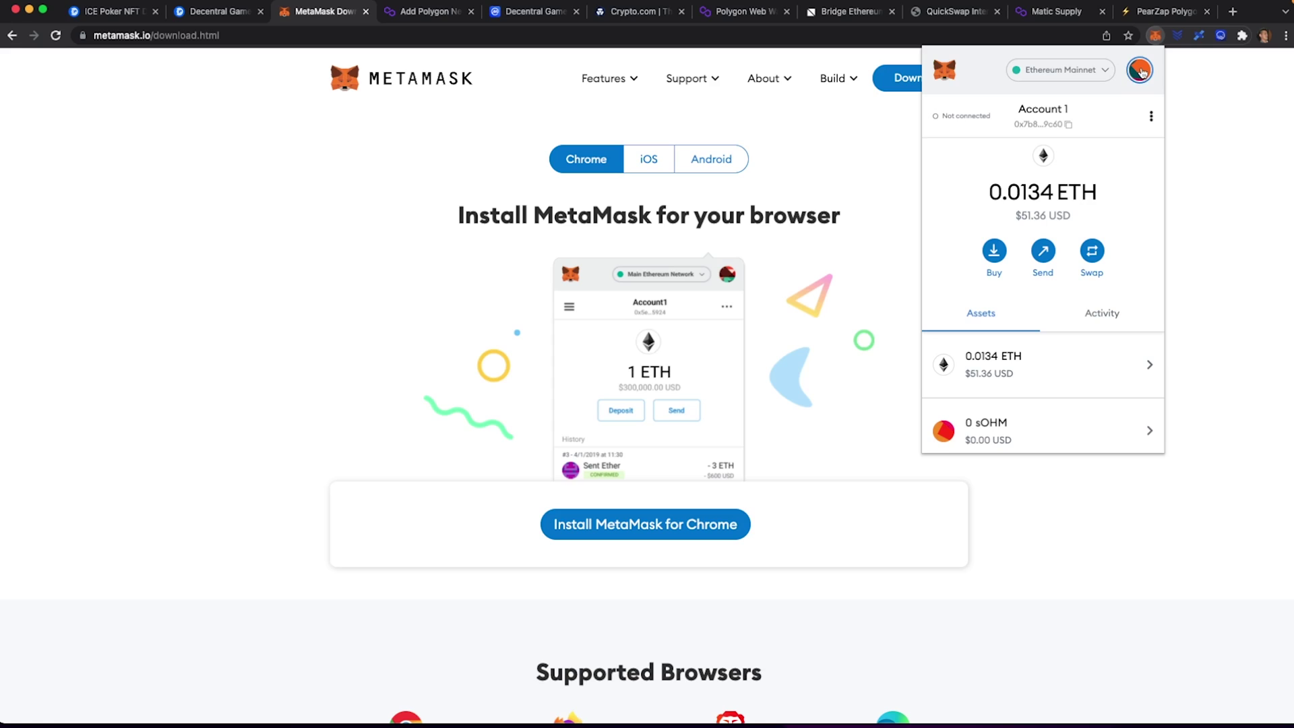
click(1140, 71)
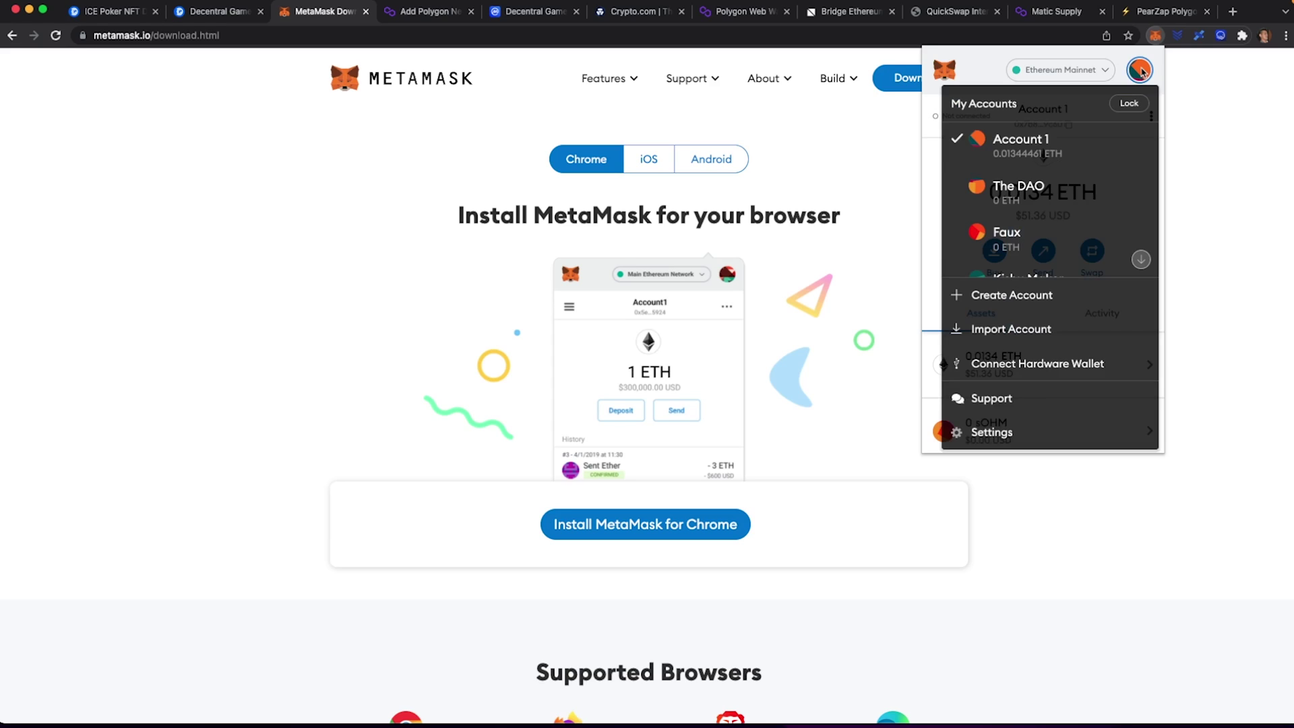
click(1036, 430)
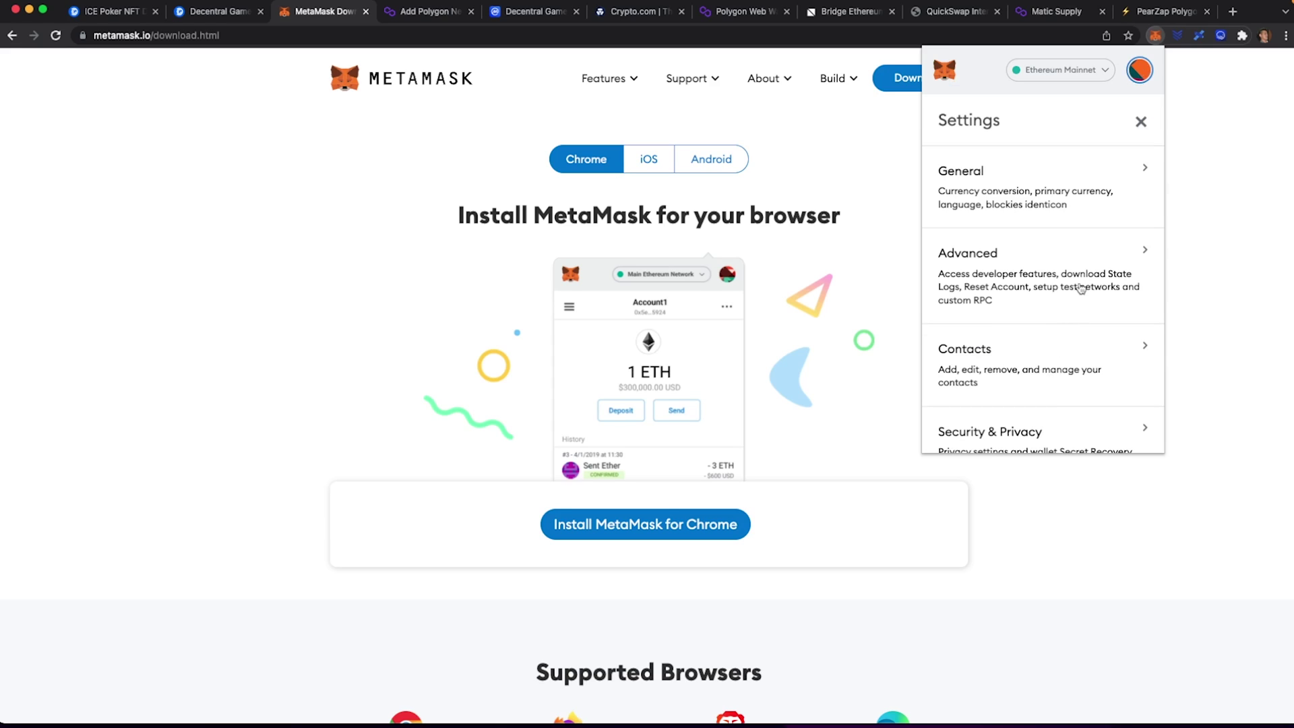
scroll(1081, 272, down, 5)
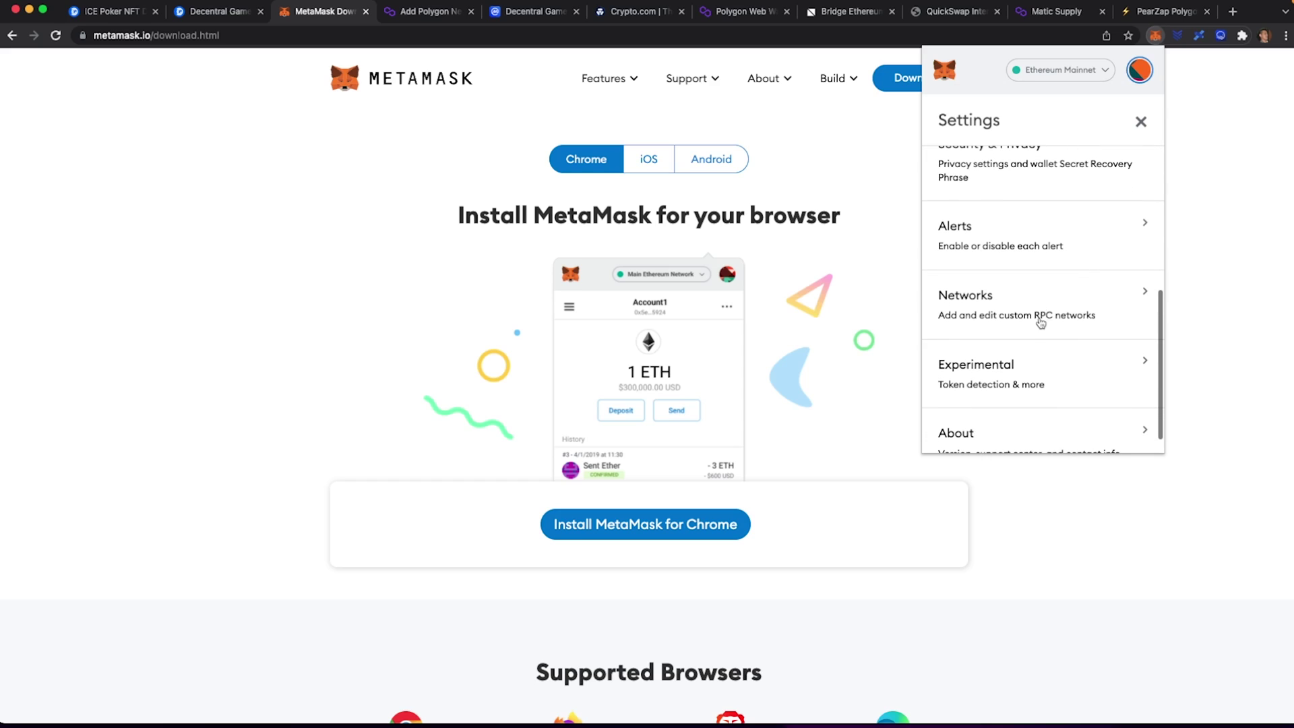
click(1041, 321)
scroll(1038, 269, down, 3)
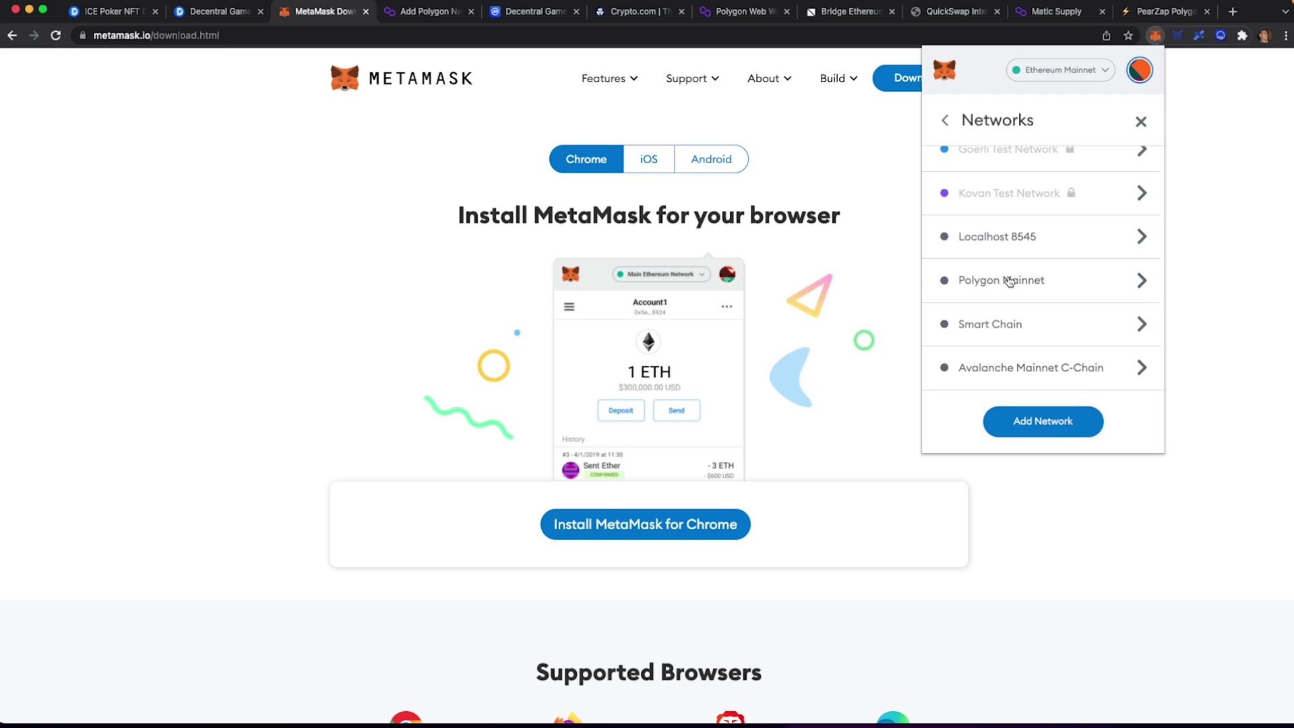
click(1011, 280)
scroll(1049, 217, down, 1)
scroll(1049, 220, down, 1)
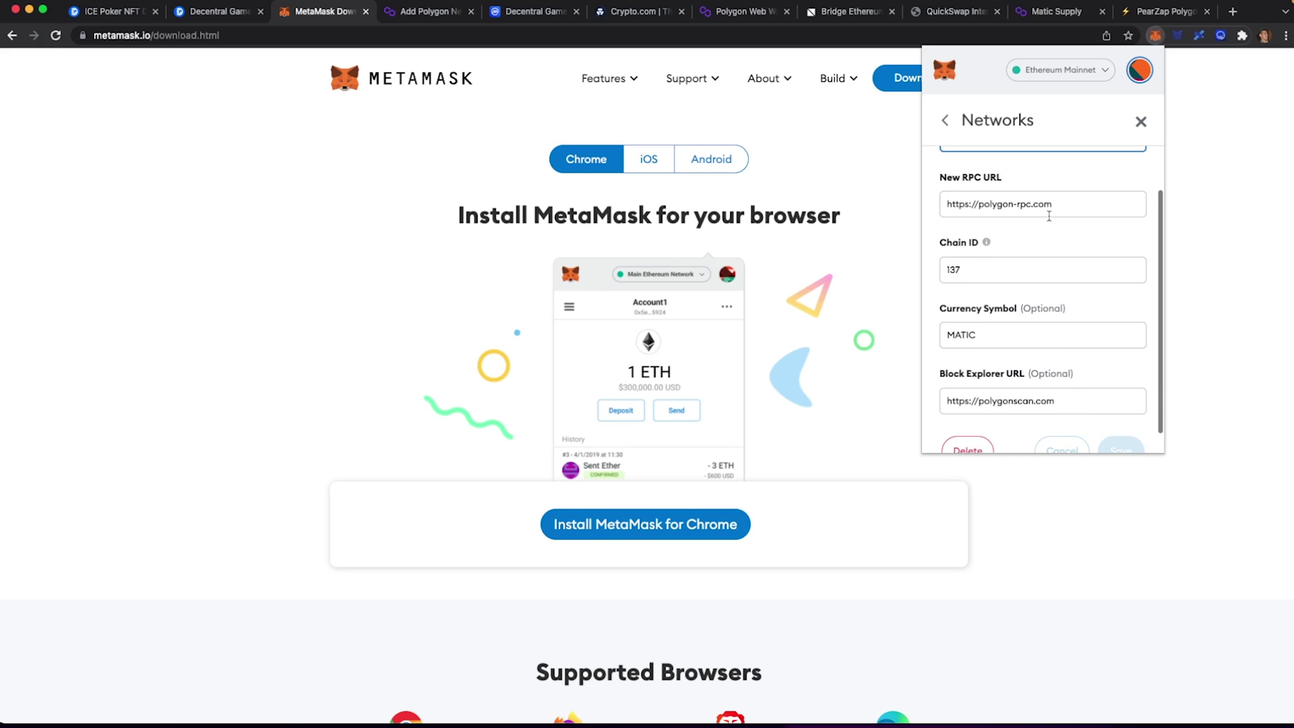
- Close the network form, switch the wallet to Polygon Mainnet (9.4489 MATIC), and go to the Decentral Games page
click(423, 13)
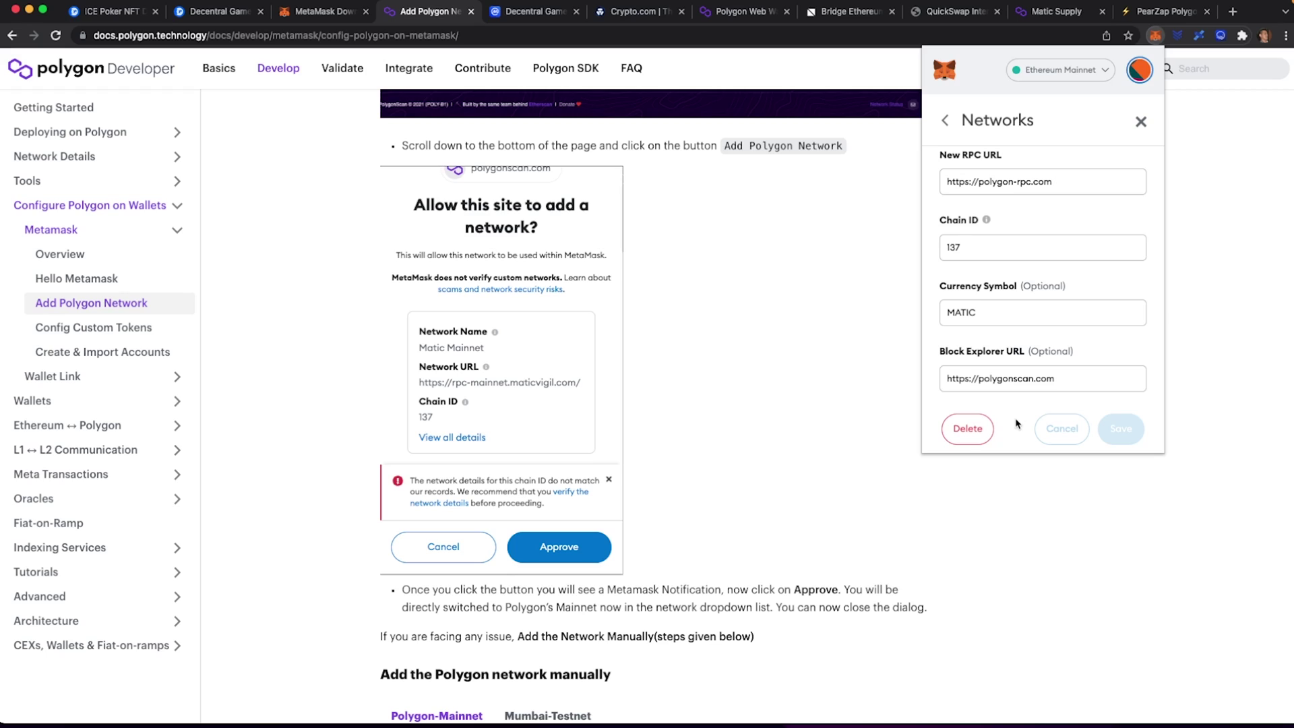
click(1140, 121)
click(1102, 70)
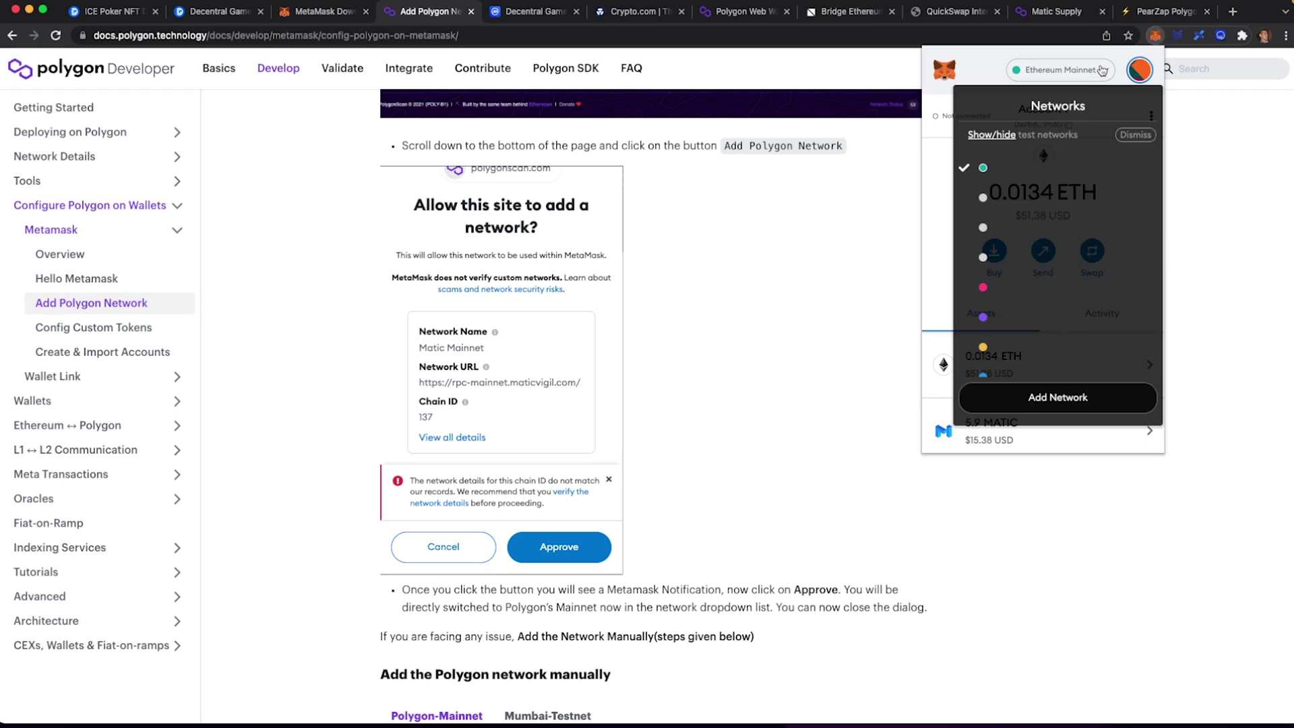
click(1048, 256)
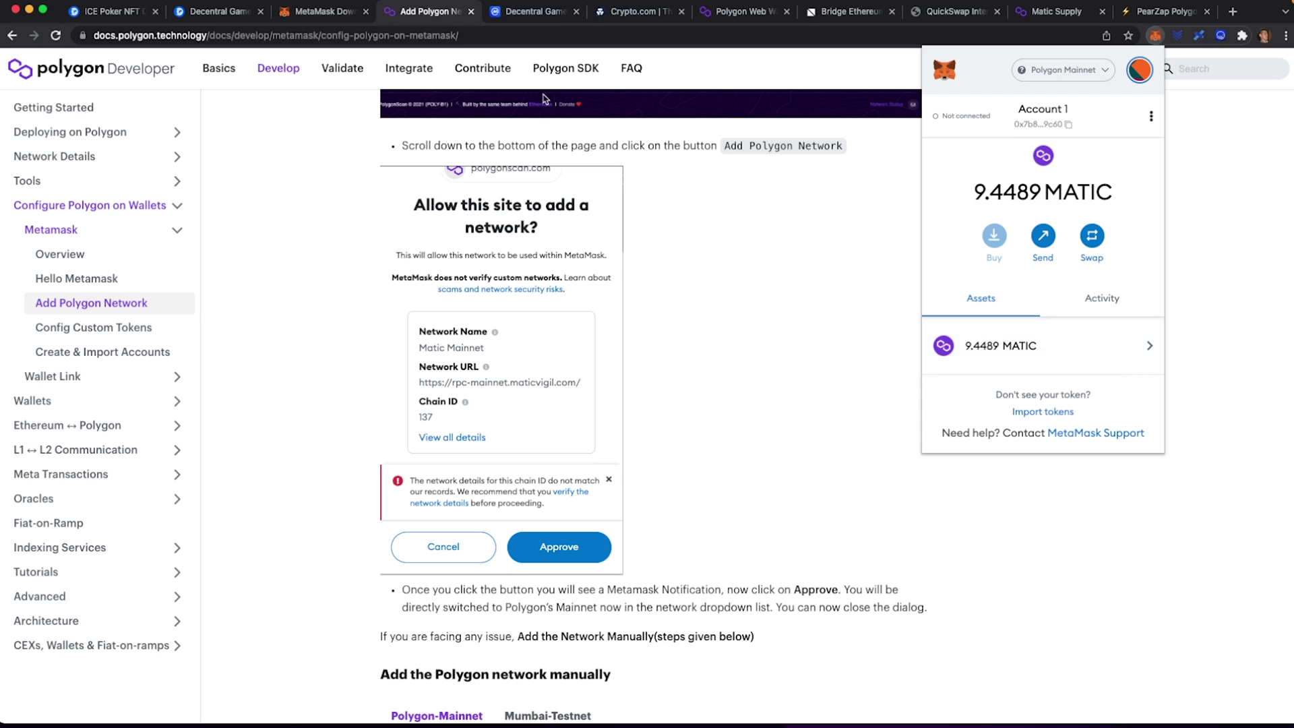
click(547, 13)
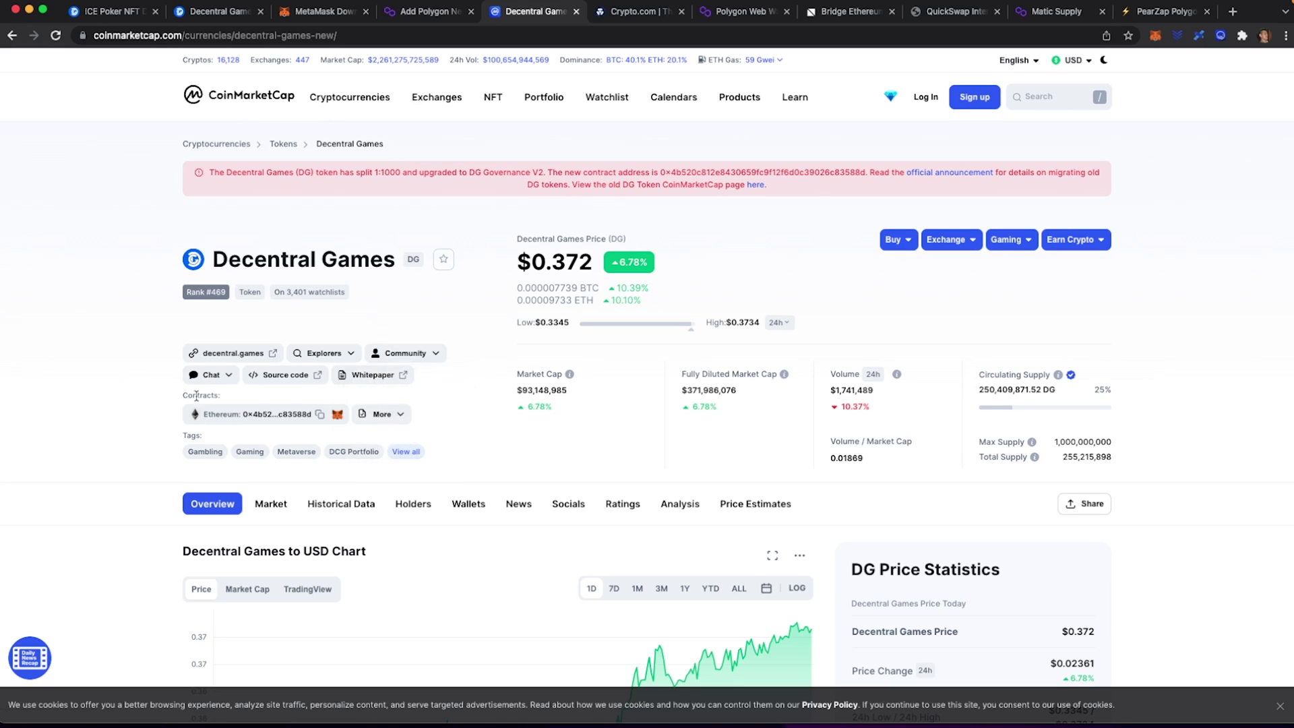
- Copy DG's Polygon contract address from CoinMarketCap and import it into MetaMask as a custom token
mouse_move(401, 418)
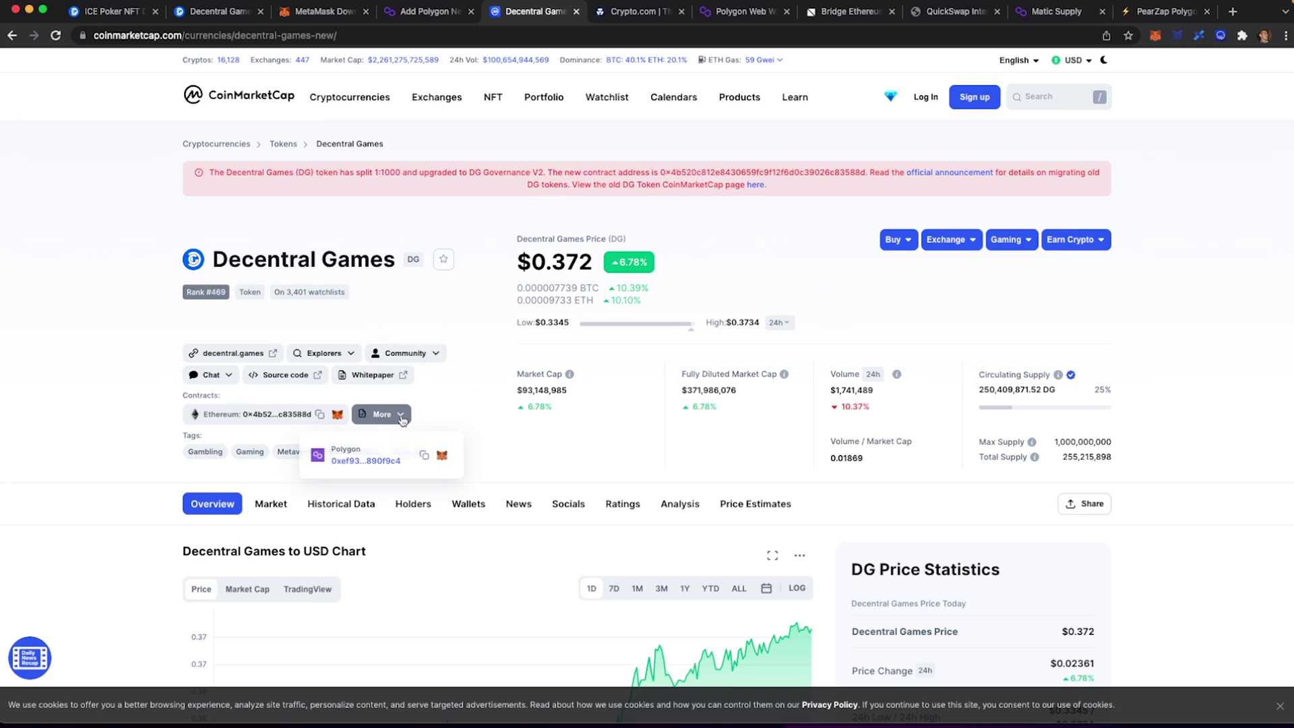
click(425, 457)
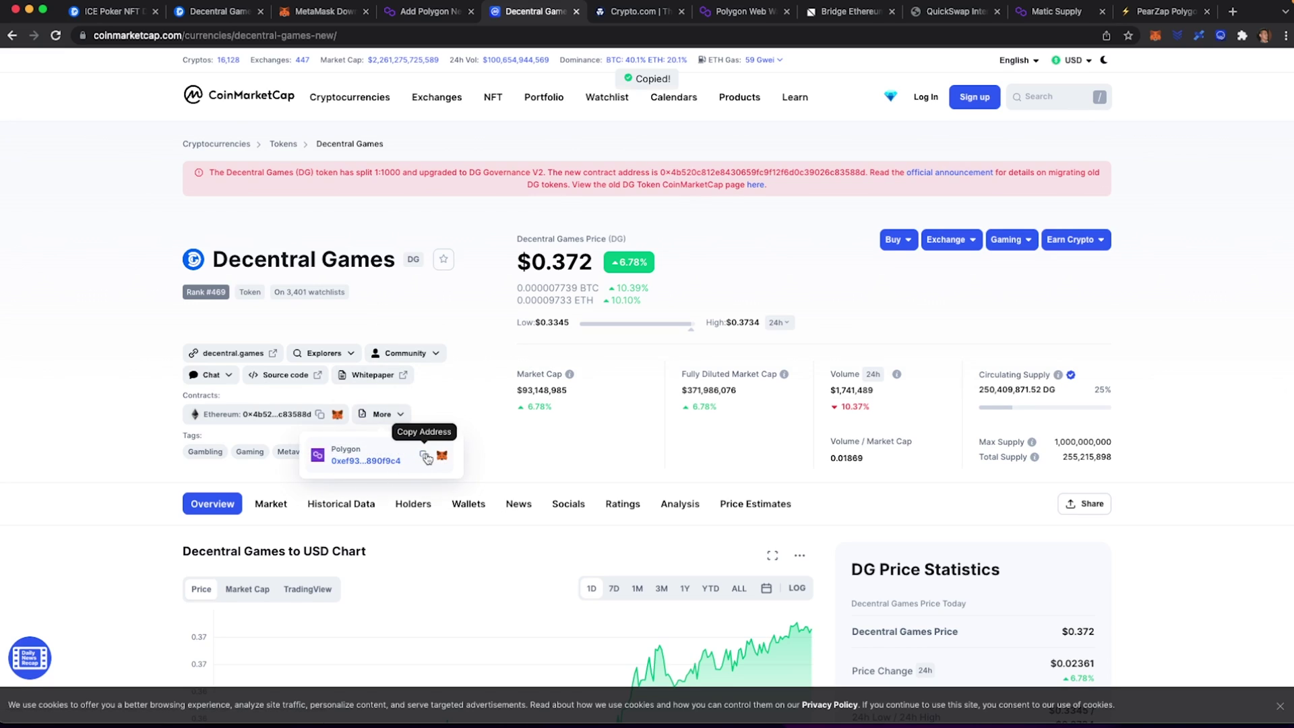
click(1156, 36)
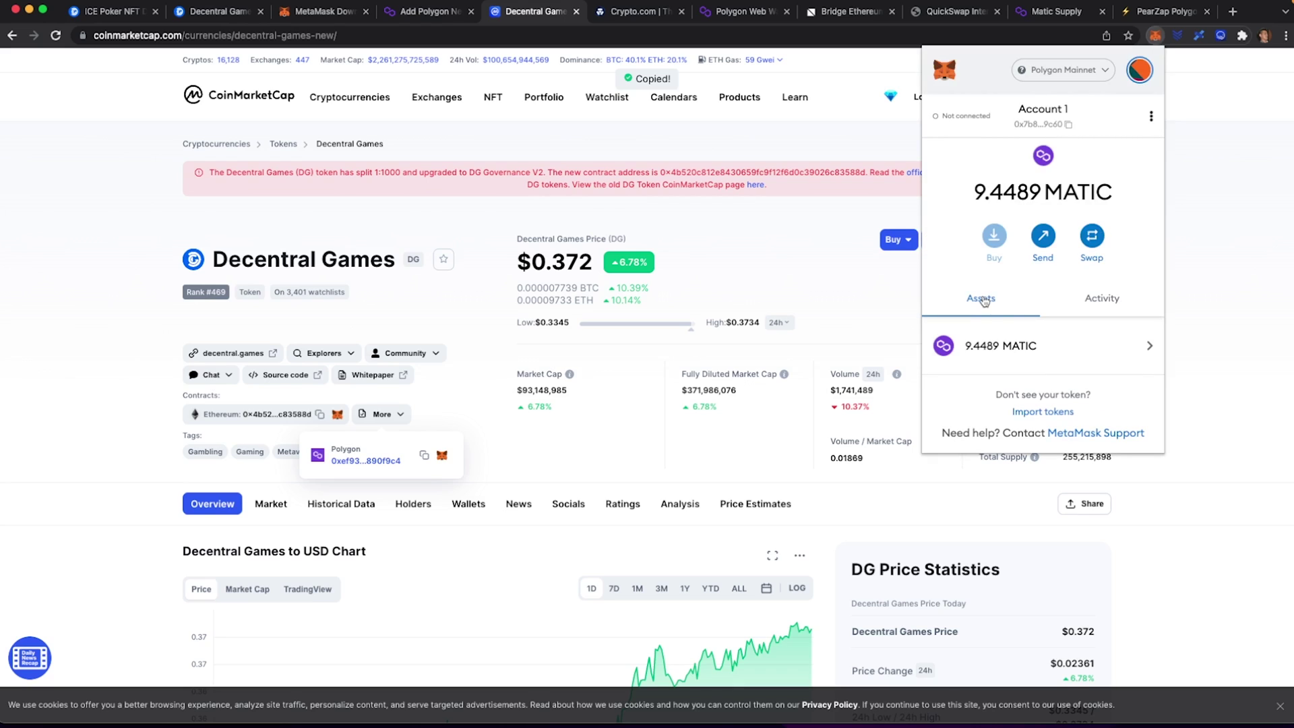
click(1037, 413)
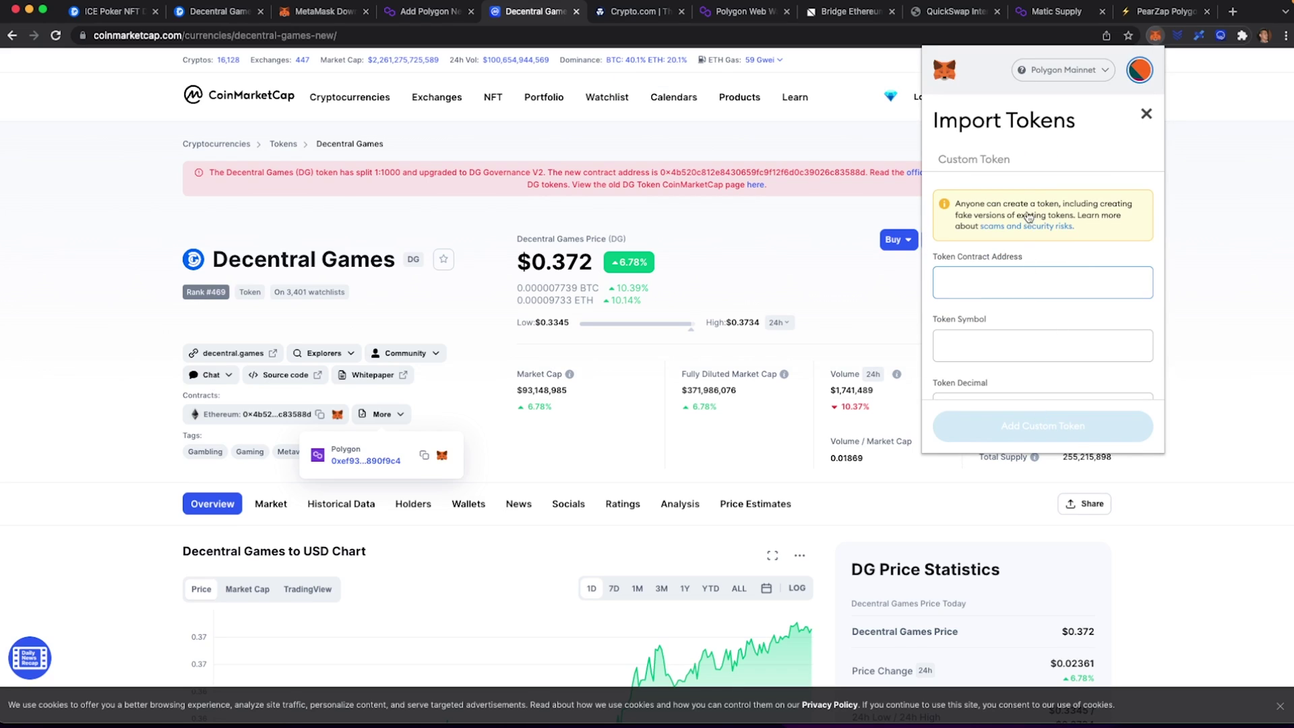
key(super+v)
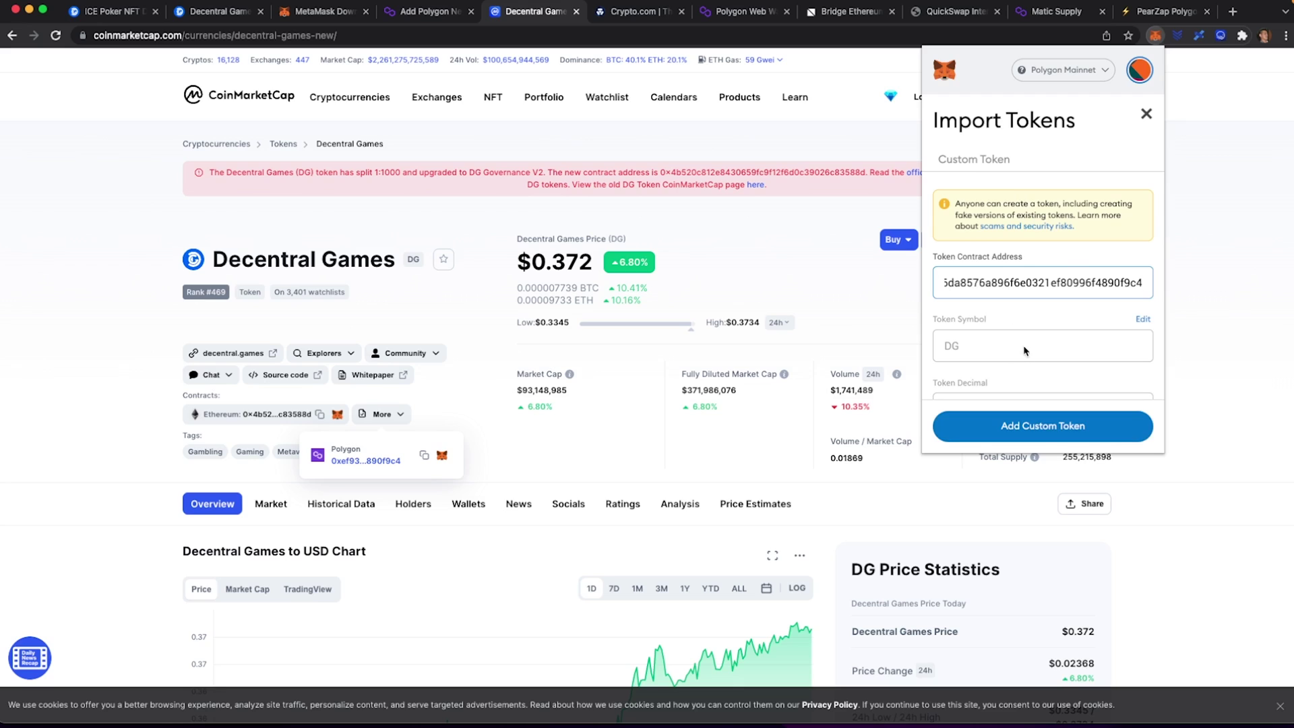
scroll(1023, 345, down, 1)
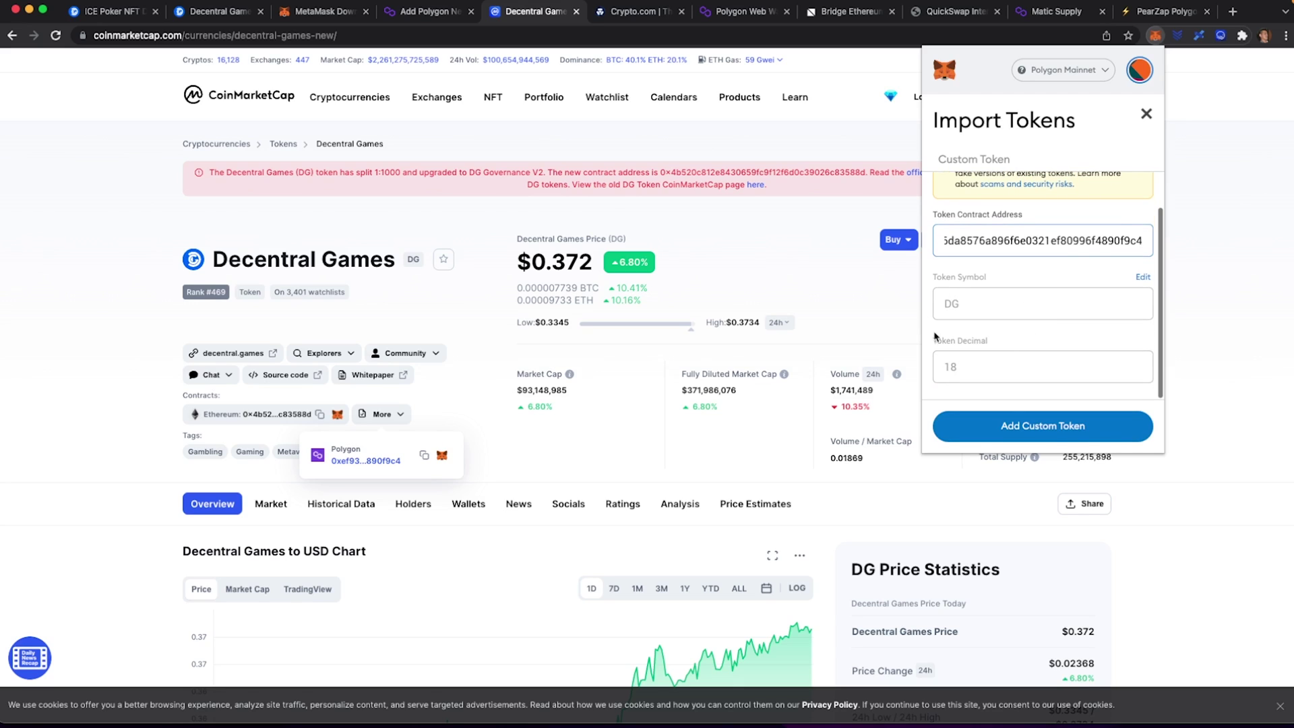
click(1042, 432)
click(1100, 428)
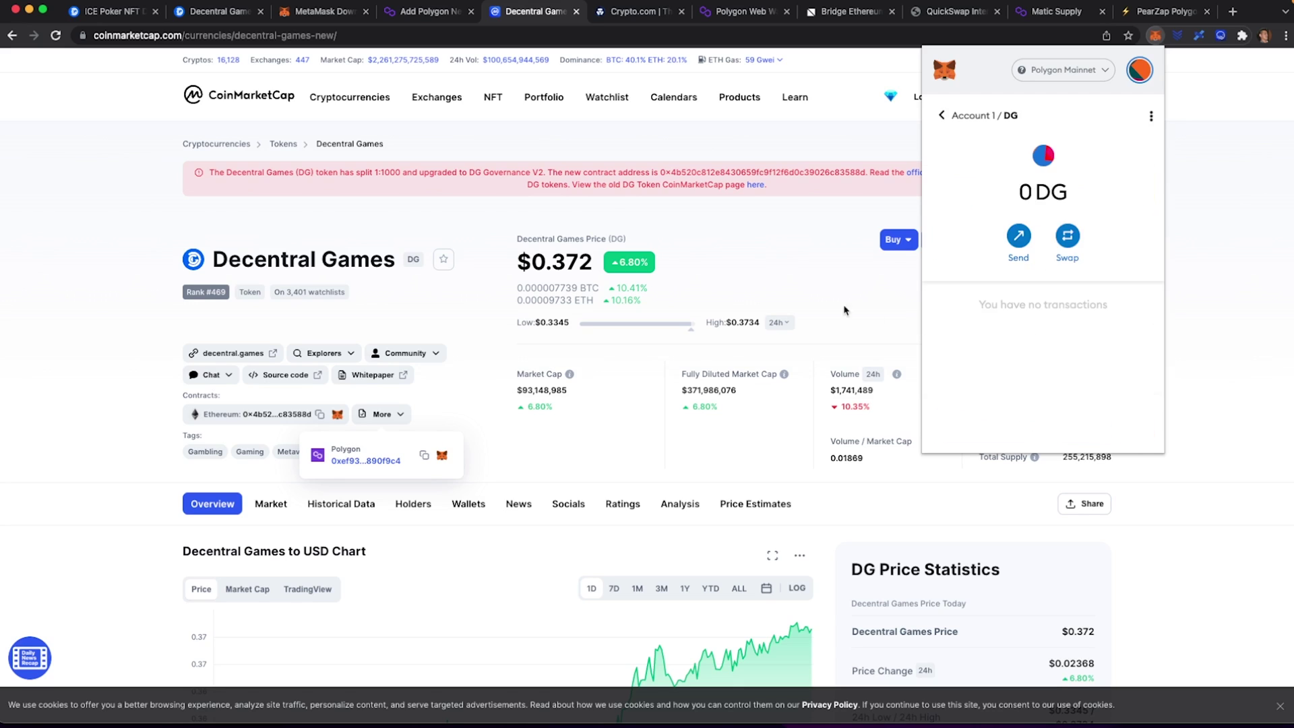
- Search CoinMarketCap for 'xdg' and copy the xDG Polygon contract address
click(795, 286)
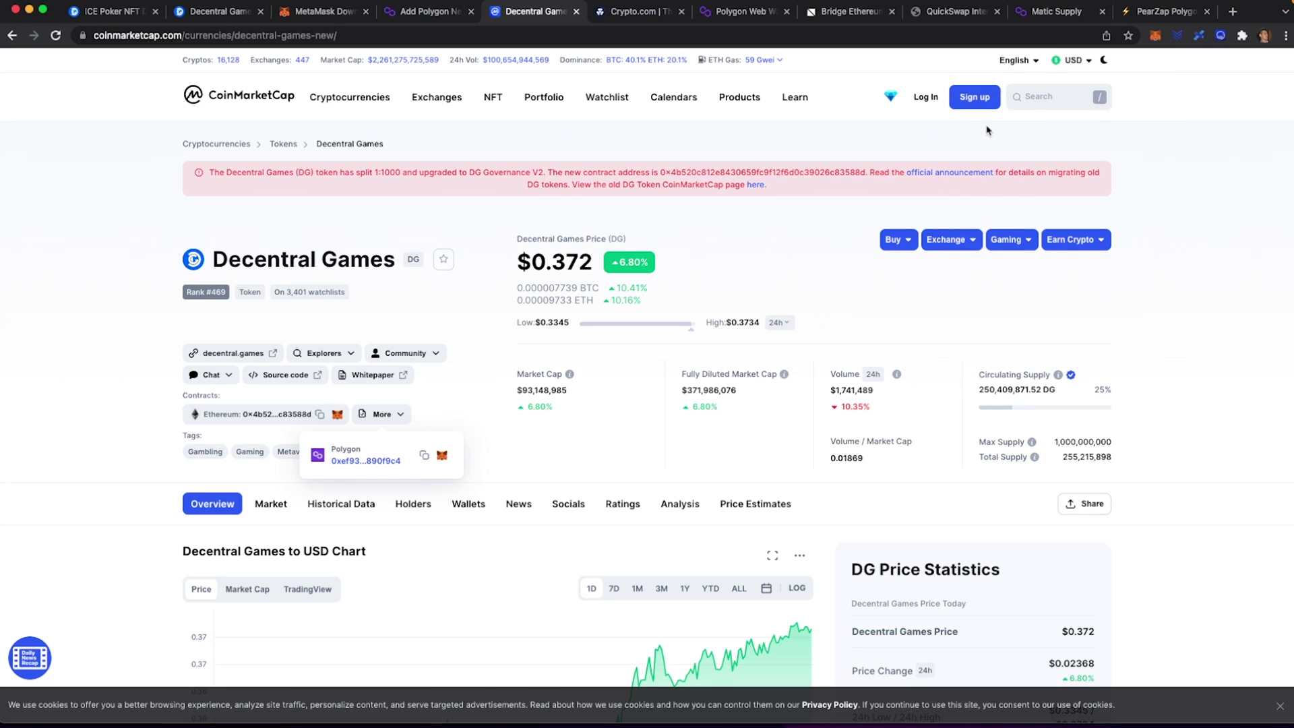
click(1027, 100)
text(xdg)
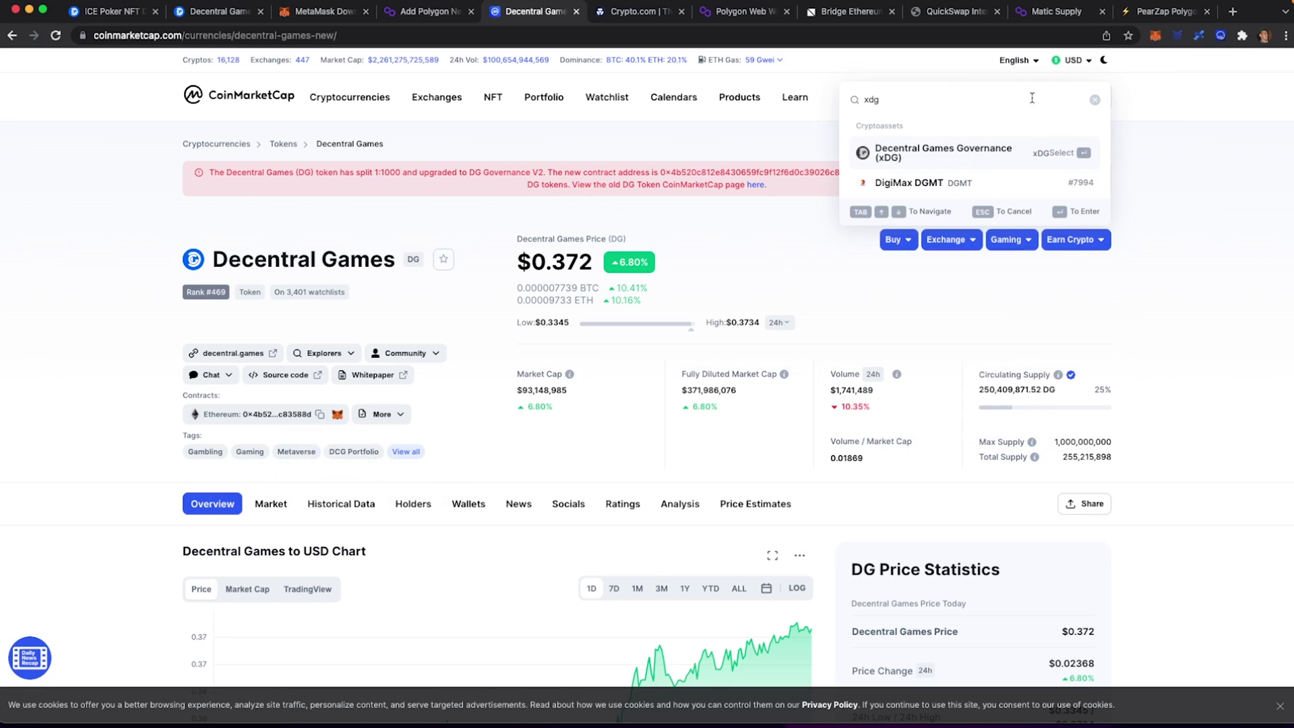
click(953, 152)
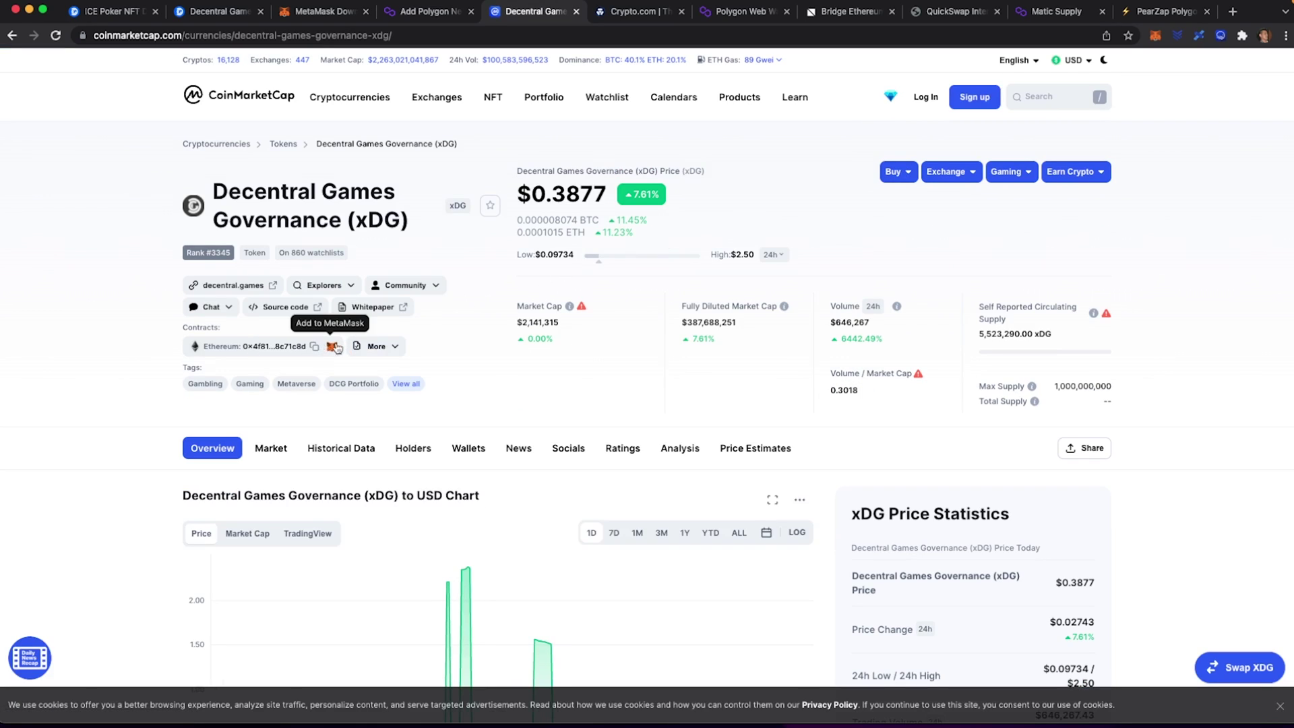
click(384, 346)
click(418, 389)
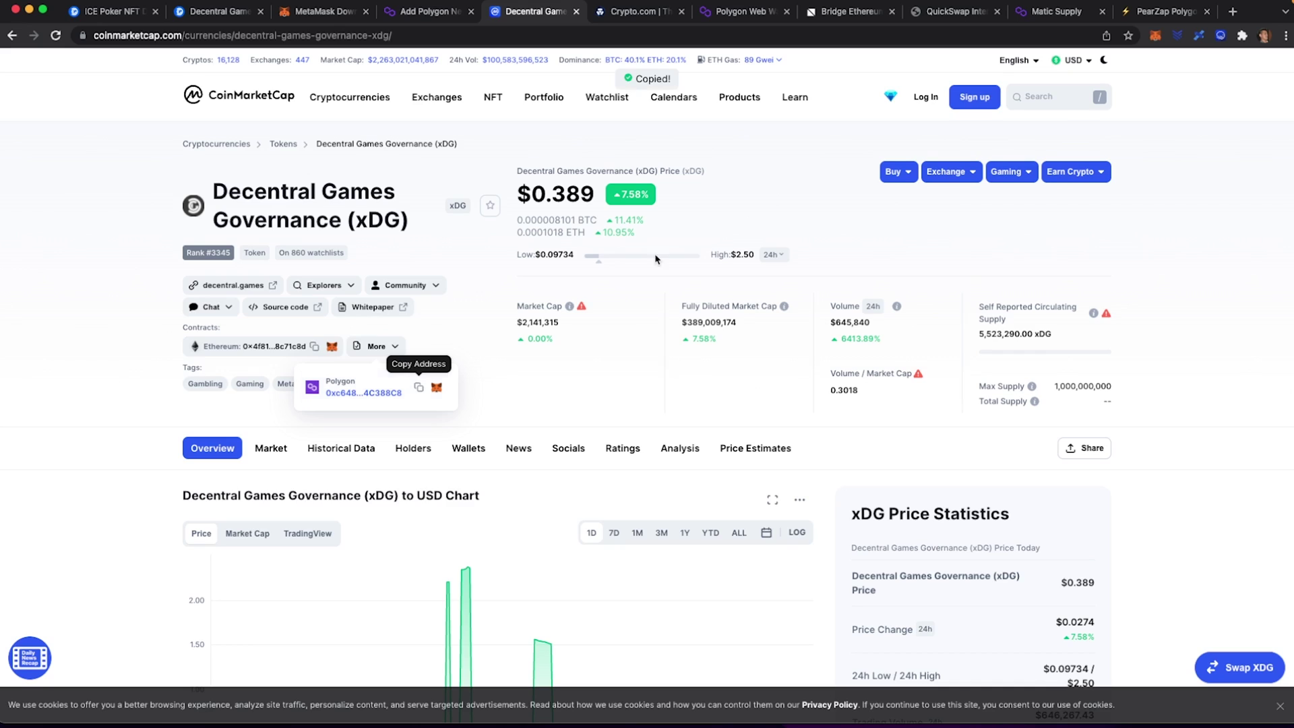
- Import the xDG token into MetaMask from the pasted Polygon contract address
click(1157, 37)
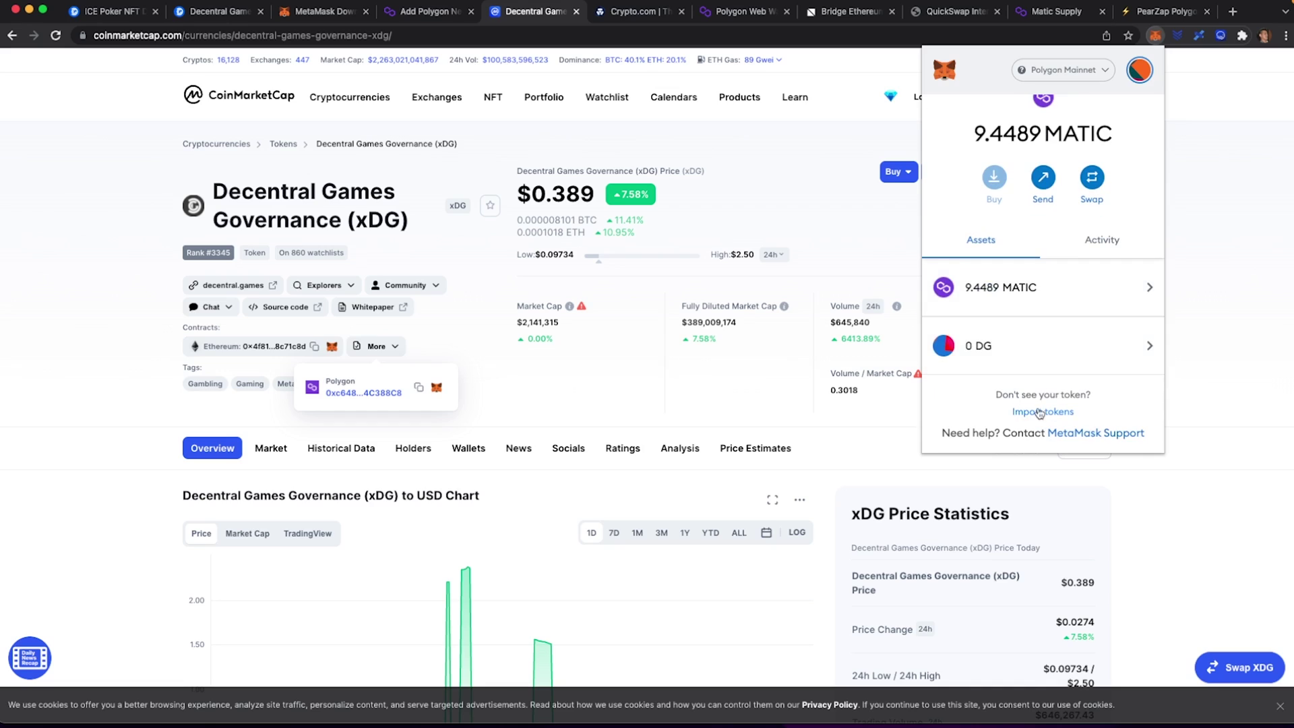
click(1041, 413)
key(super+v)
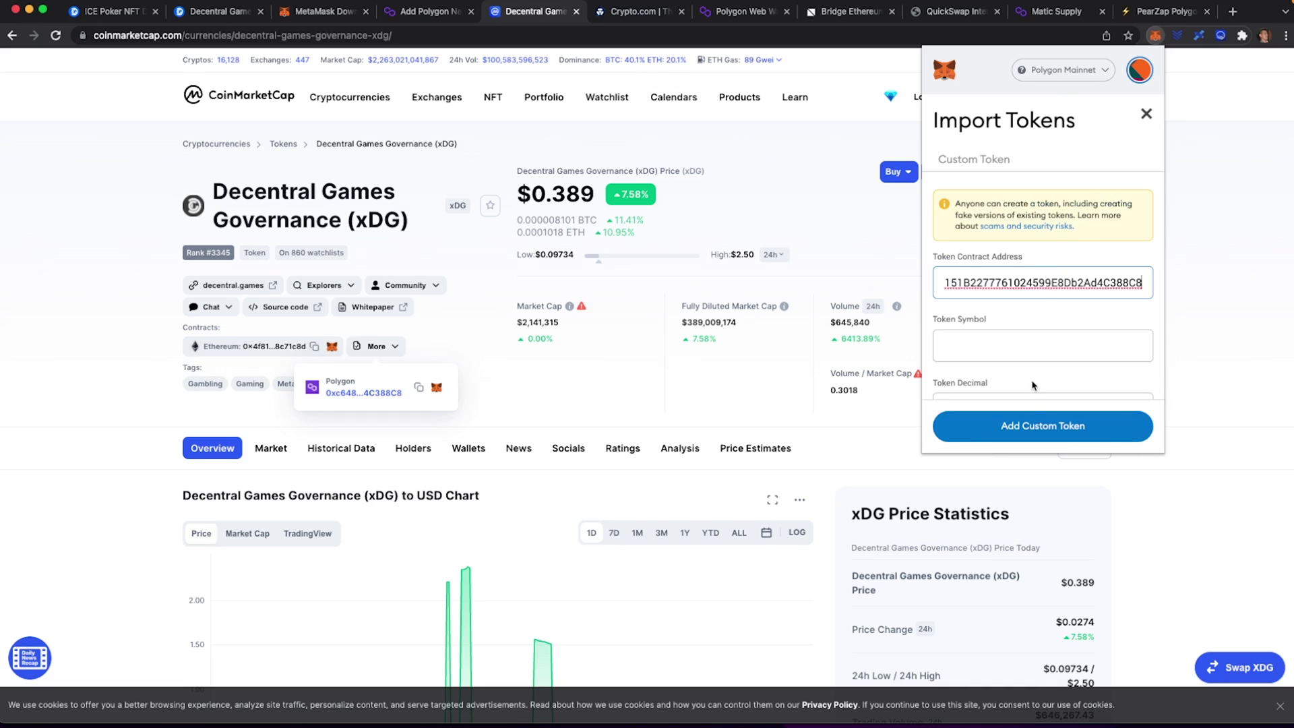
click(1022, 431)
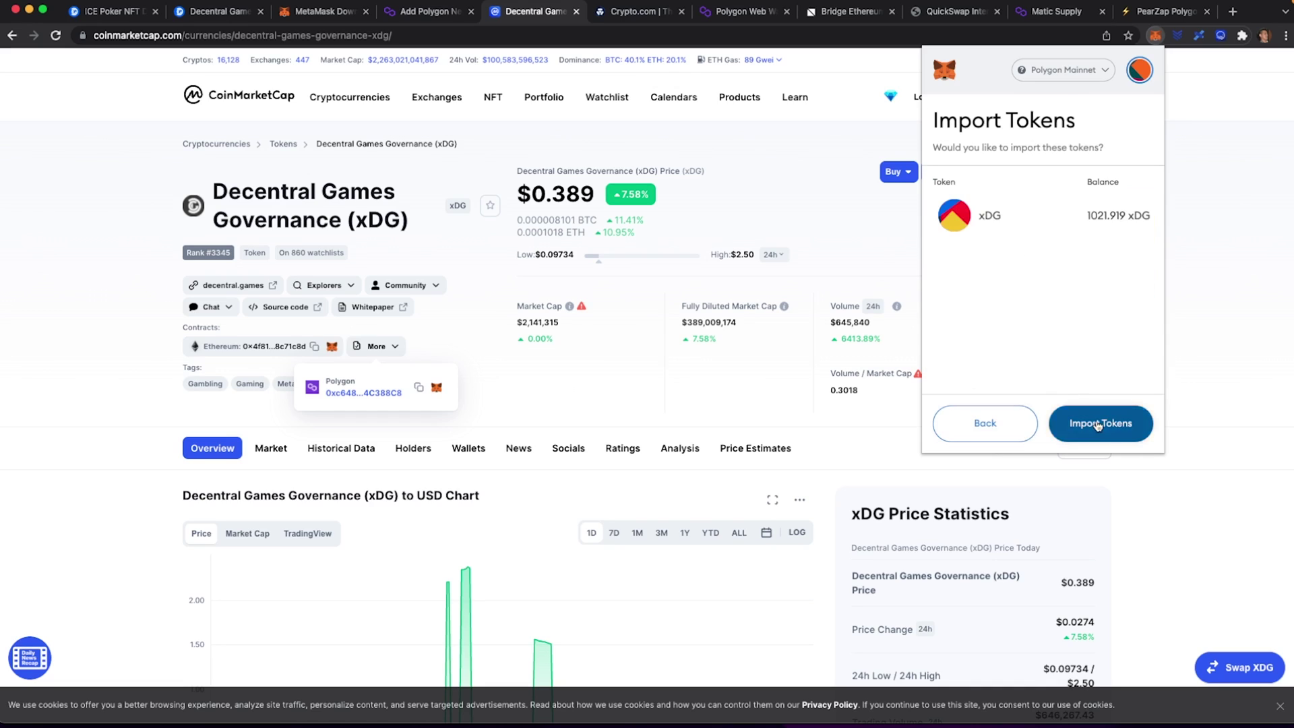
click(1072, 423)
- Search CoinMarketCap for 'ice' and open the Decentral Games ICE page
click(828, 204)
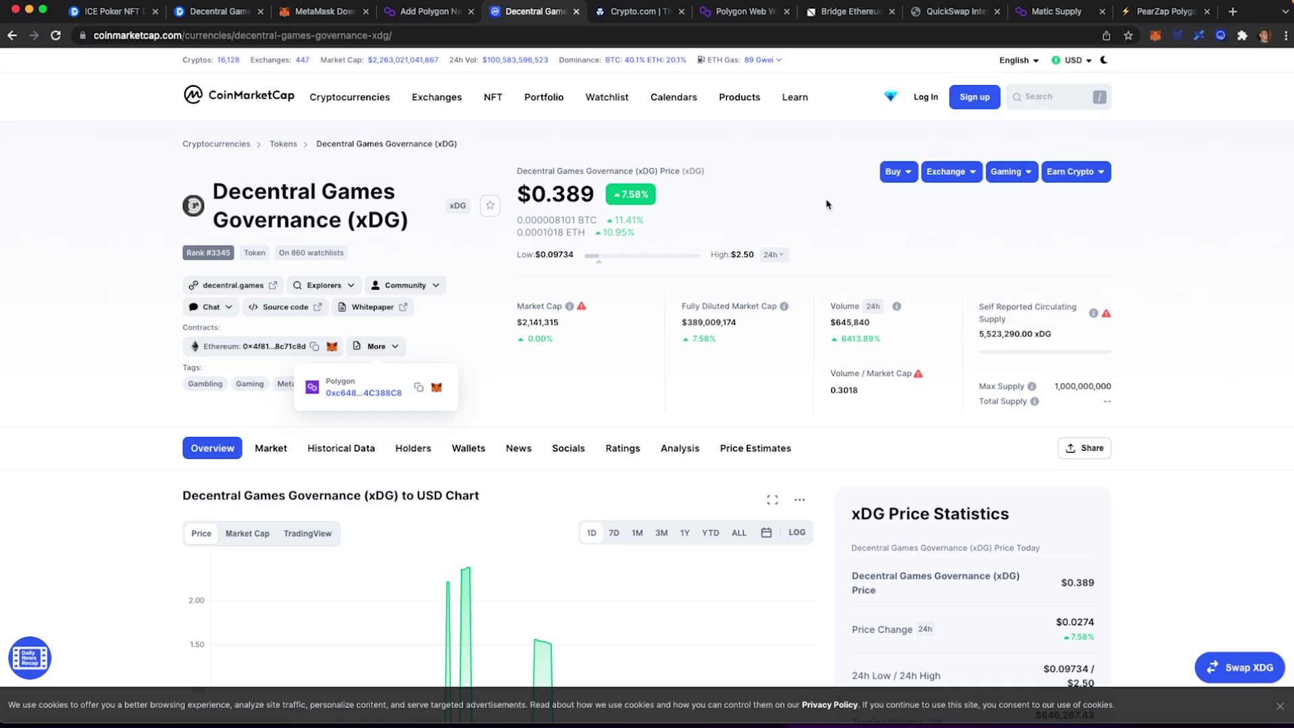
click(1050, 101)
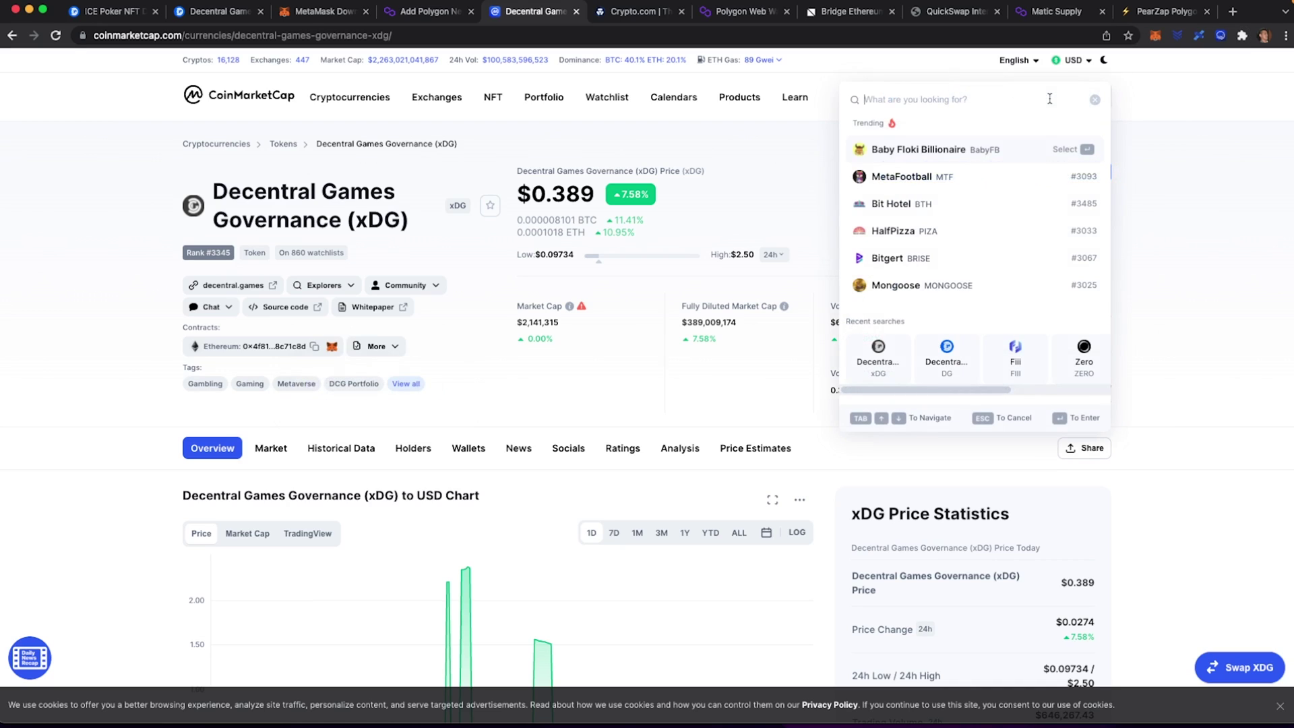
text(ice)
click(958, 178)
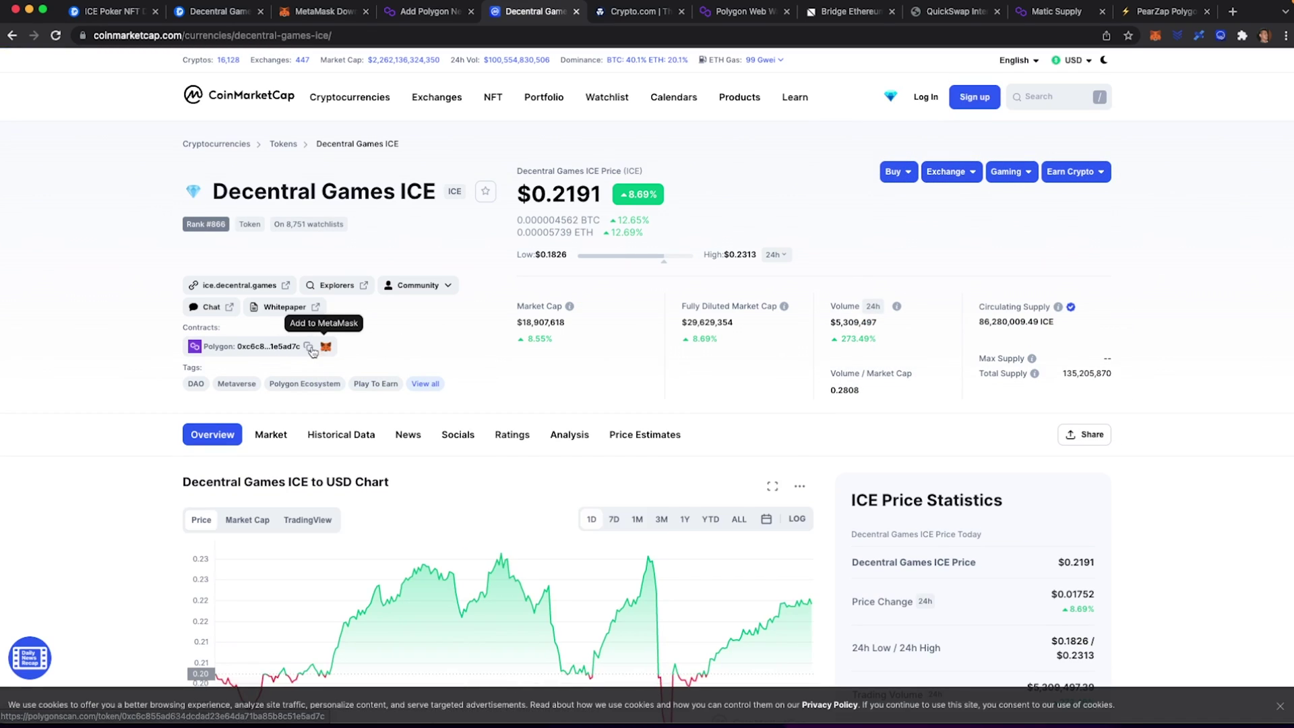
- Import the ICE token into MetaMask from its copied Polygon contract, adding 9241.706 ICE
click(308, 348)
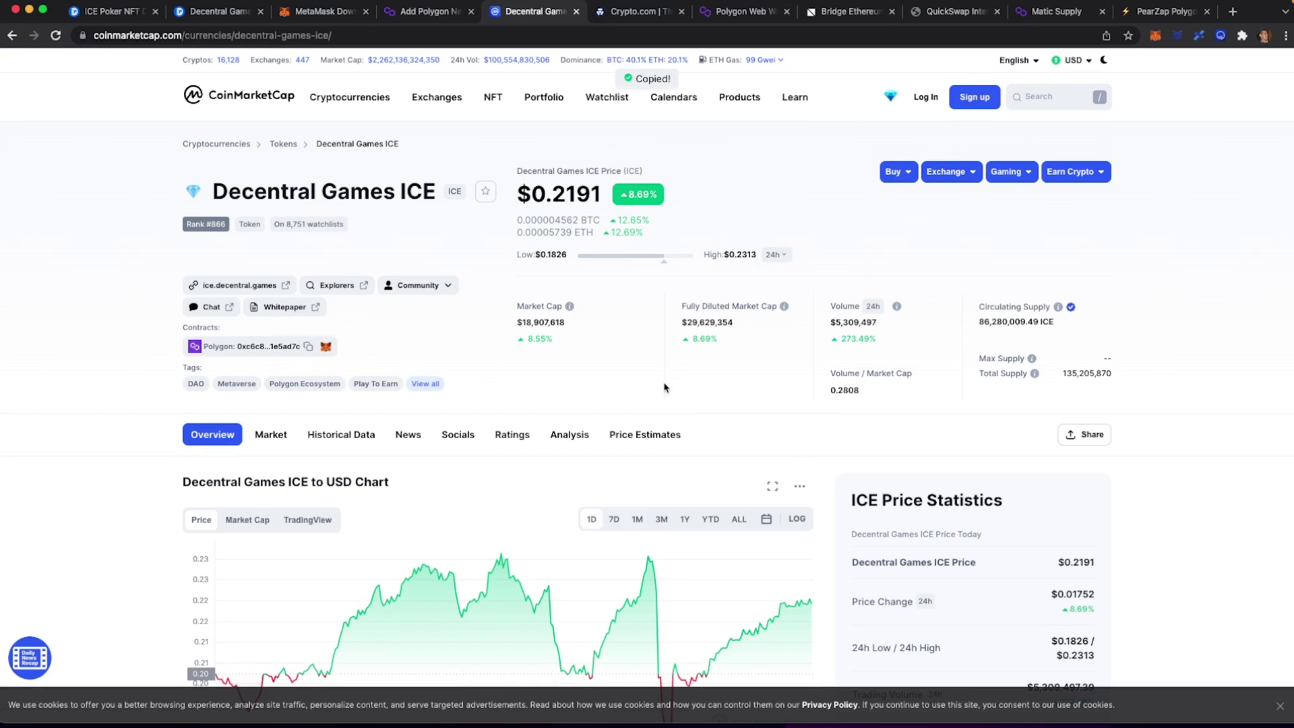
click(1155, 35)
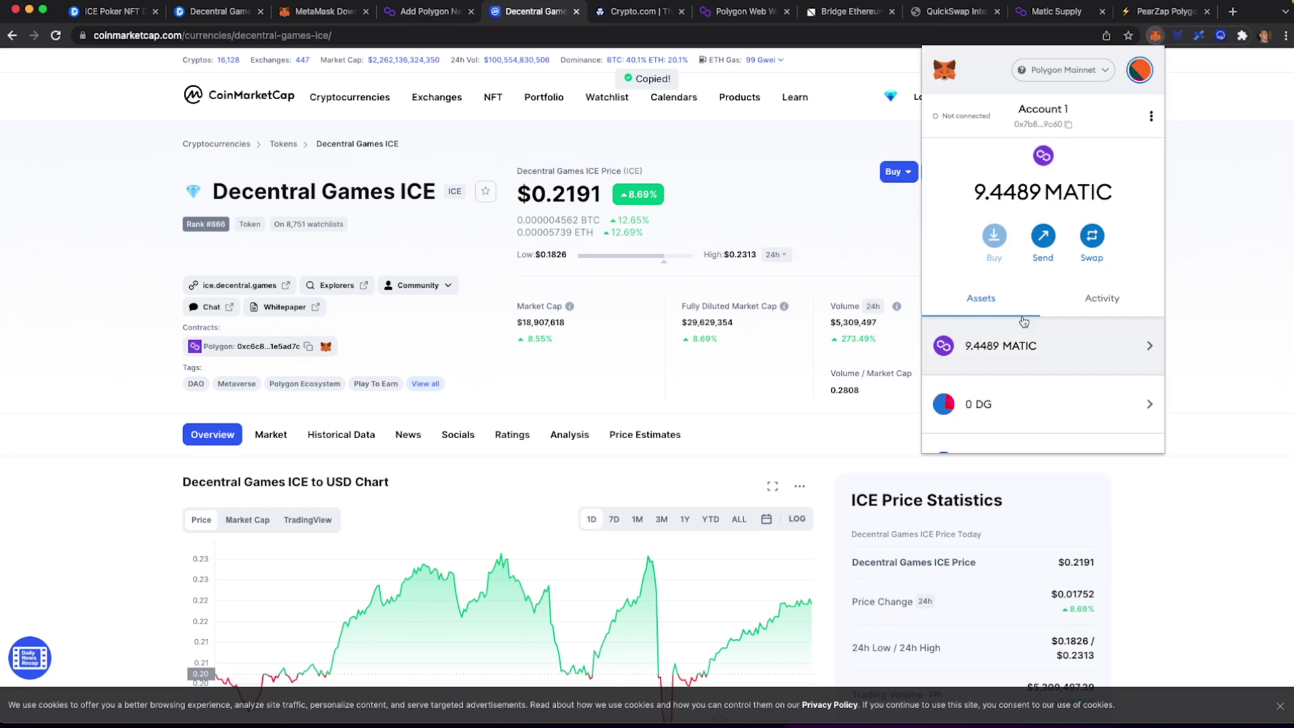
scroll(1024, 321, down, 3)
click(1035, 417)
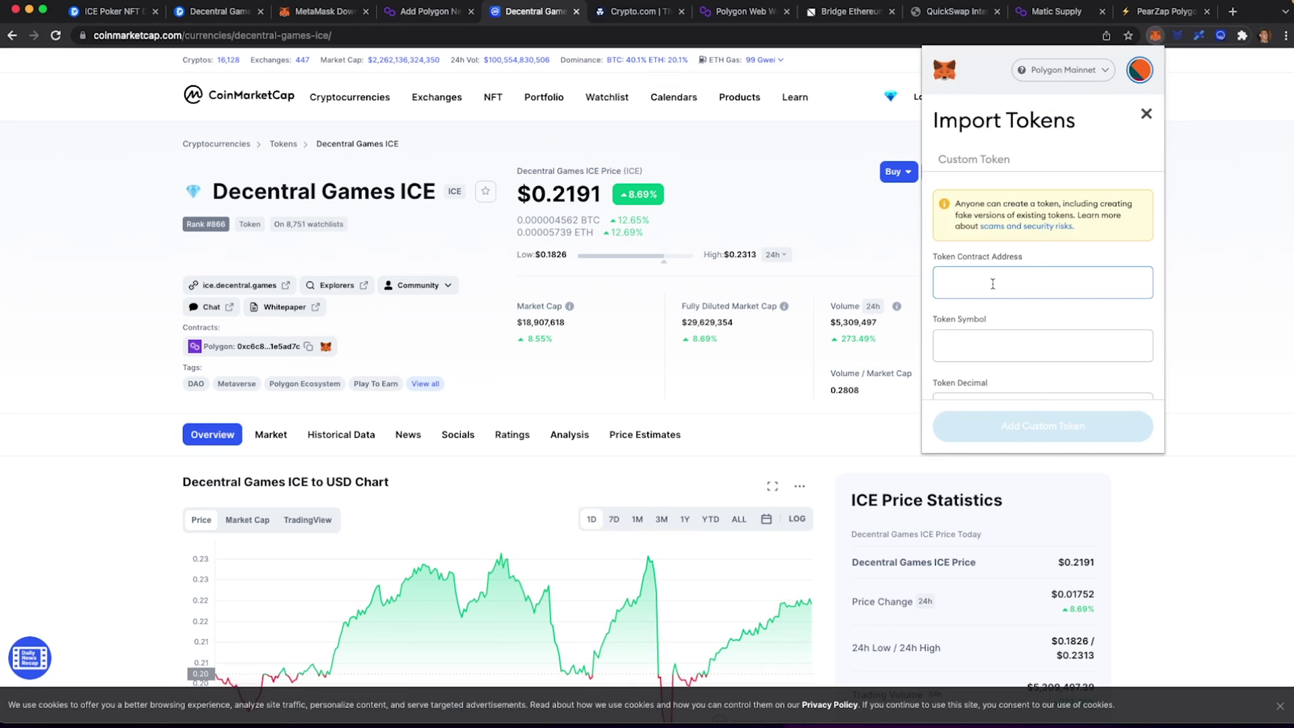
key(super+v)
click(1025, 436)
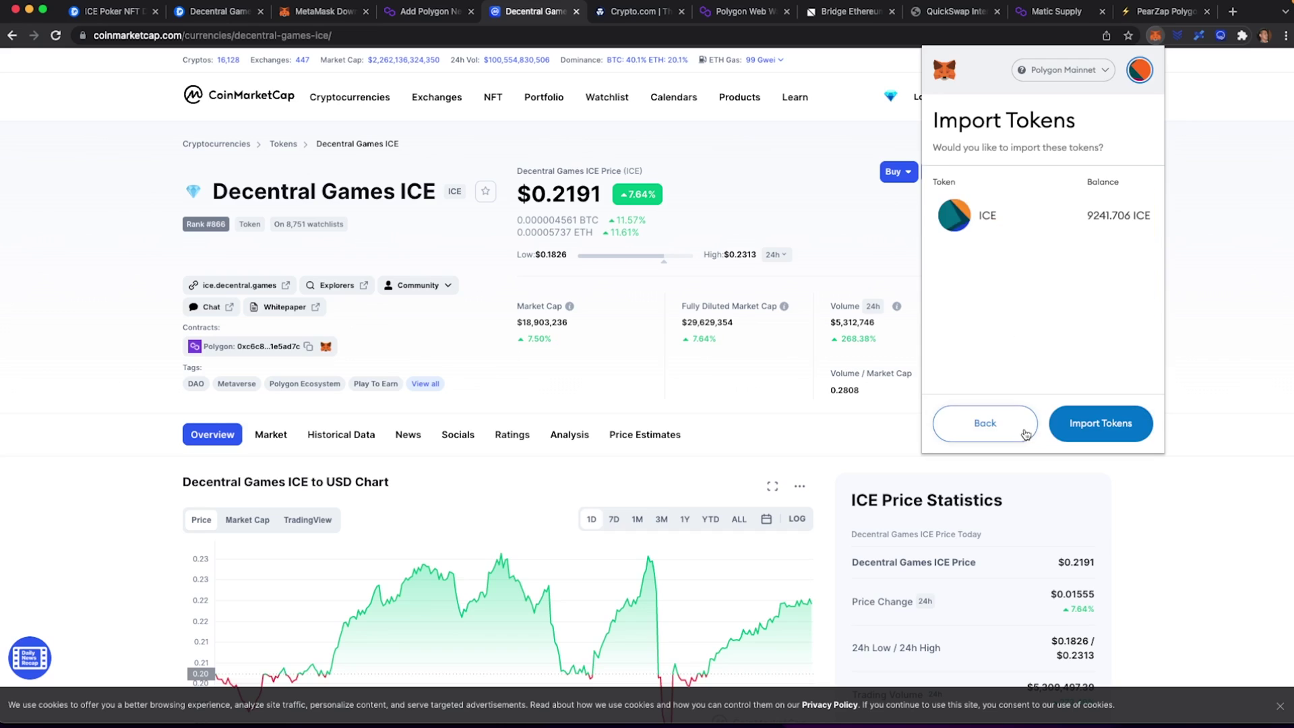
click(1090, 427)
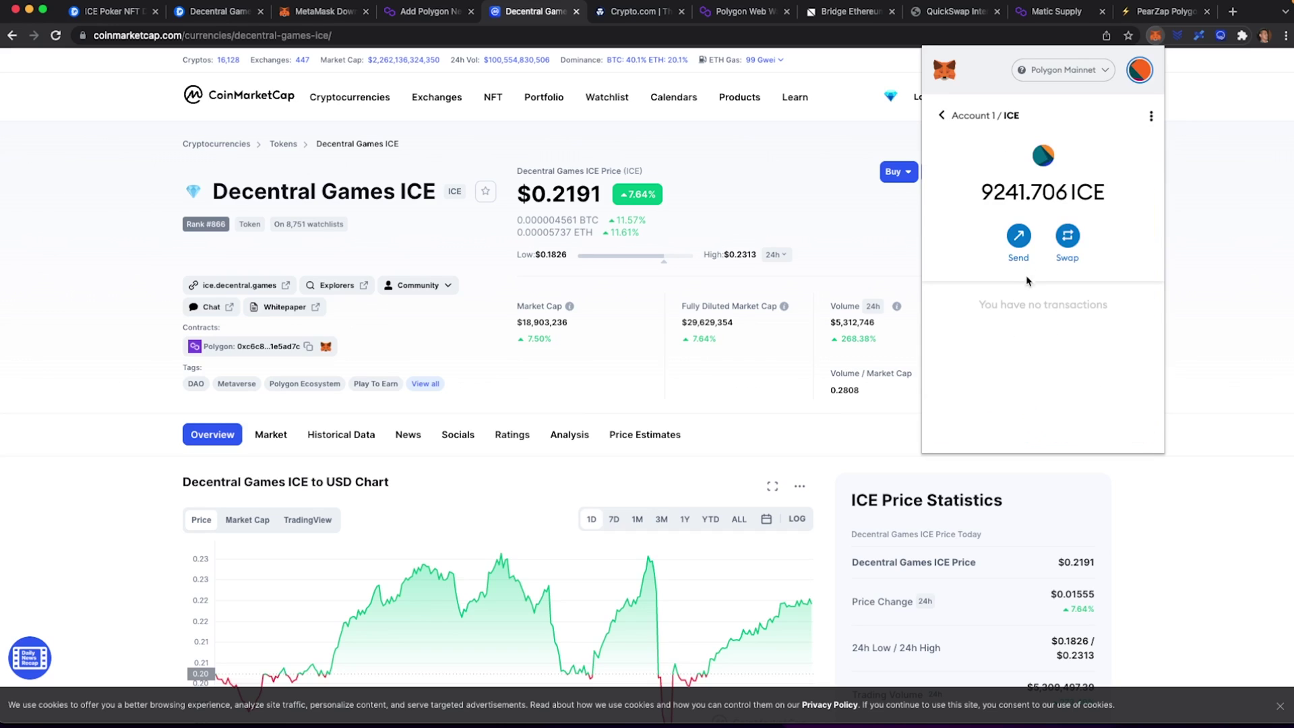
- Return to the account overview, scroll the token list, then go to the Crypto.com page
click(941, 115)
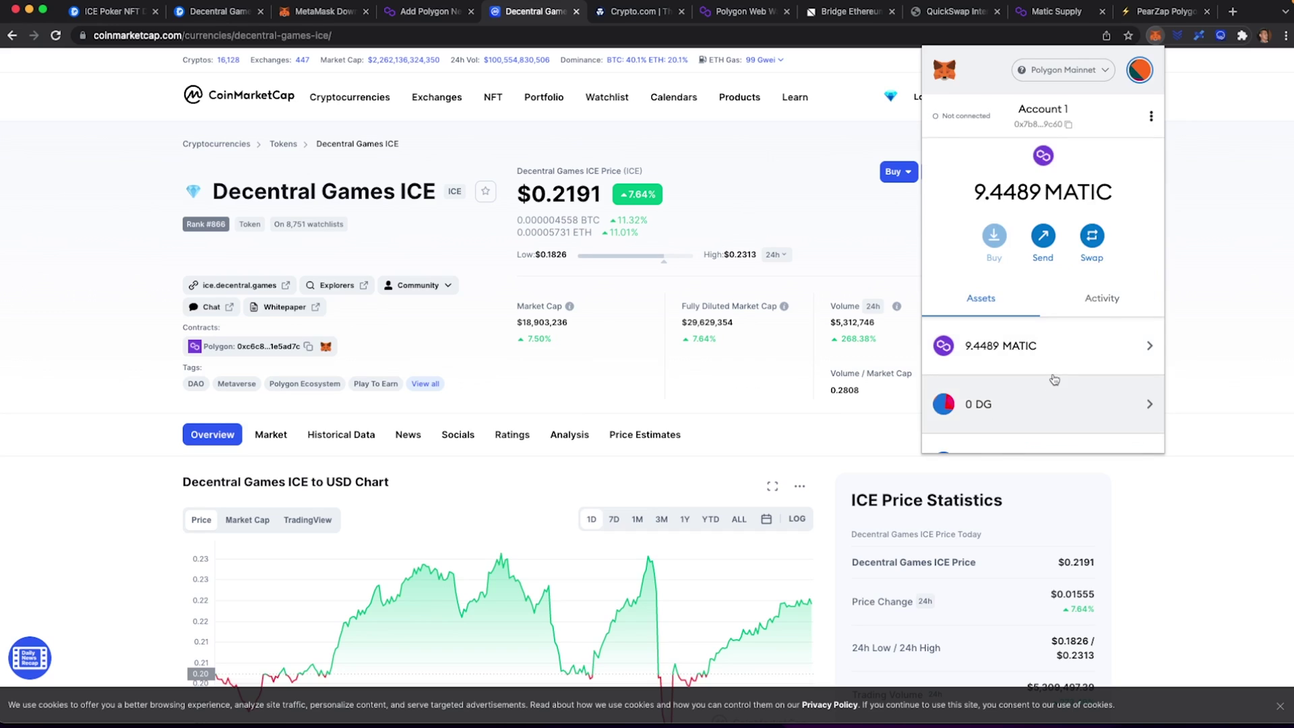
scroll(1054, 380, down, 2)
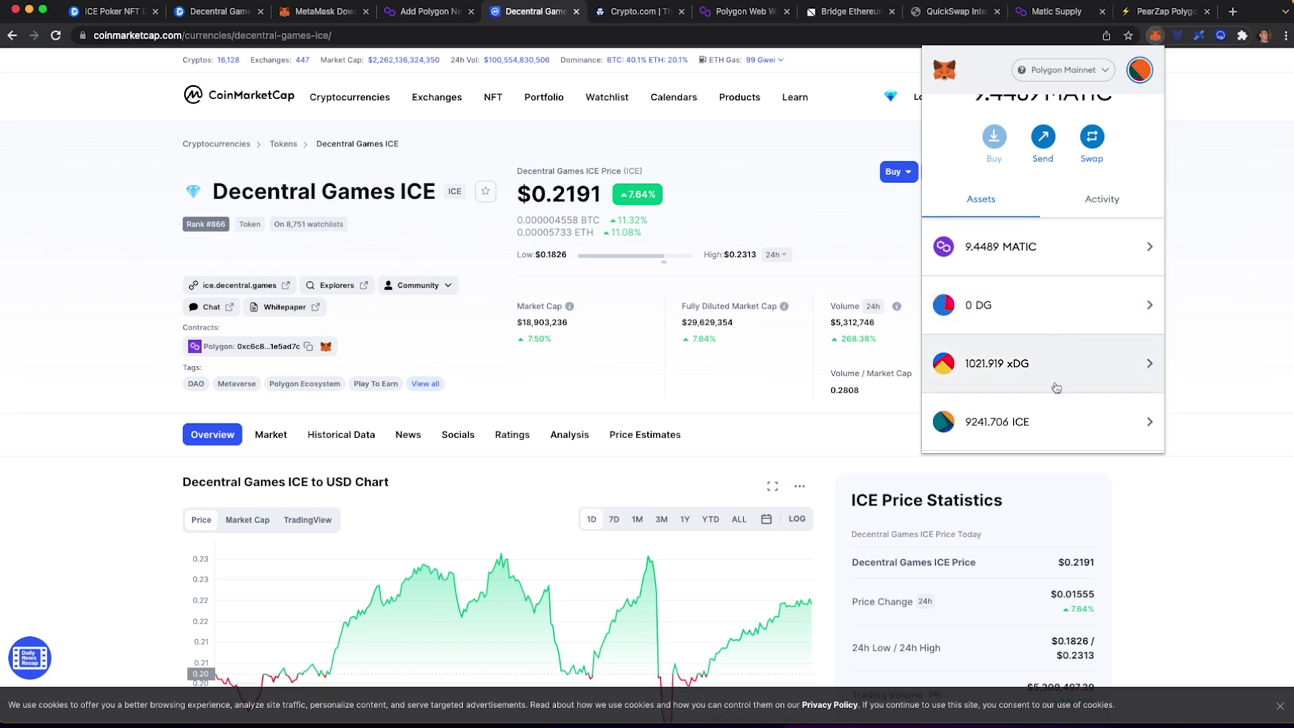
scroll(1056, 421, down, 1)
scroll(1056, 422, down, 1)
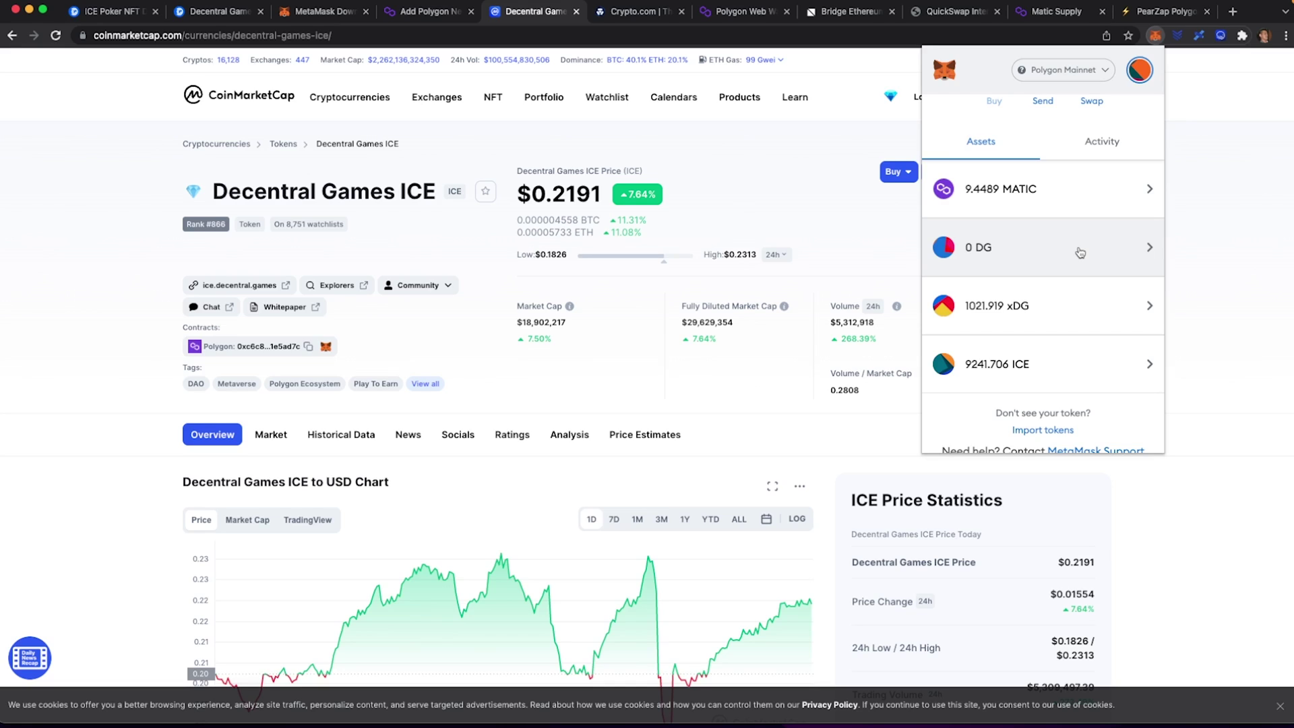
click(630, 13)
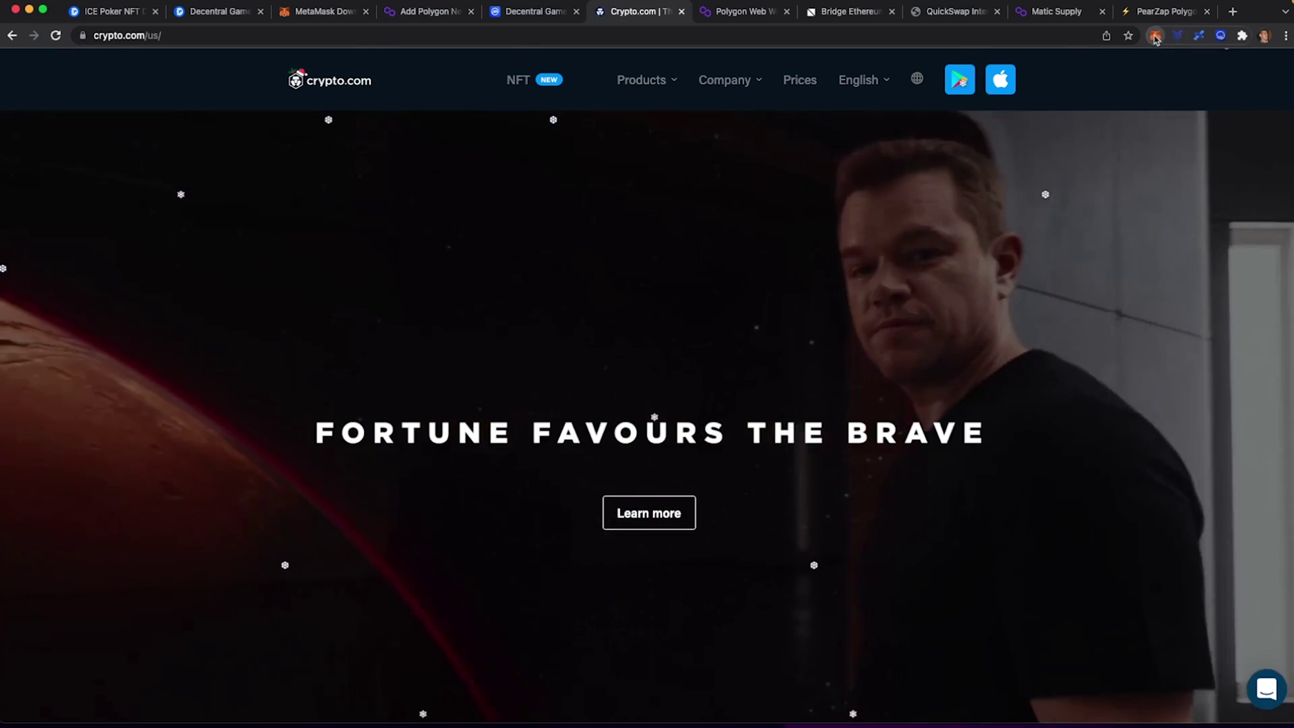
- Switch MetaMask to Ethereum Mainnet (0.0134 ETH) and go to the Polygon Bridge page
click(1155, 35)
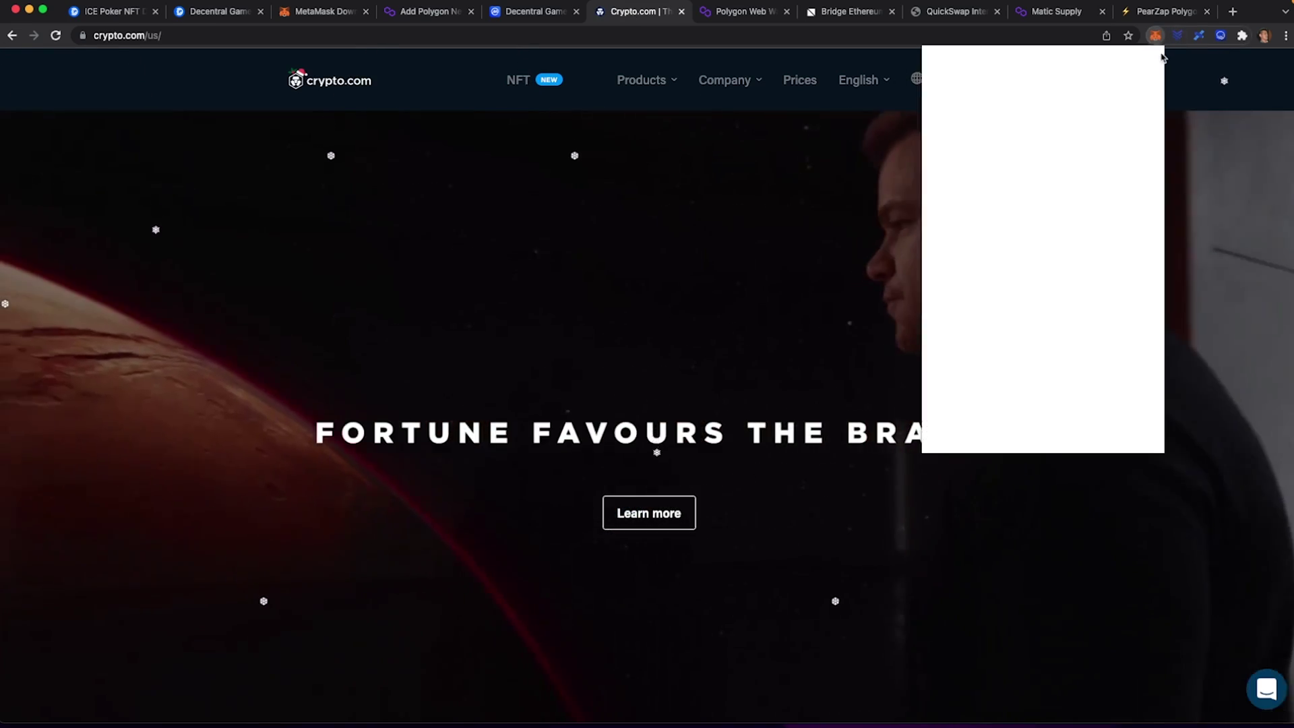
click(1060, 70)
click(1031, 168)
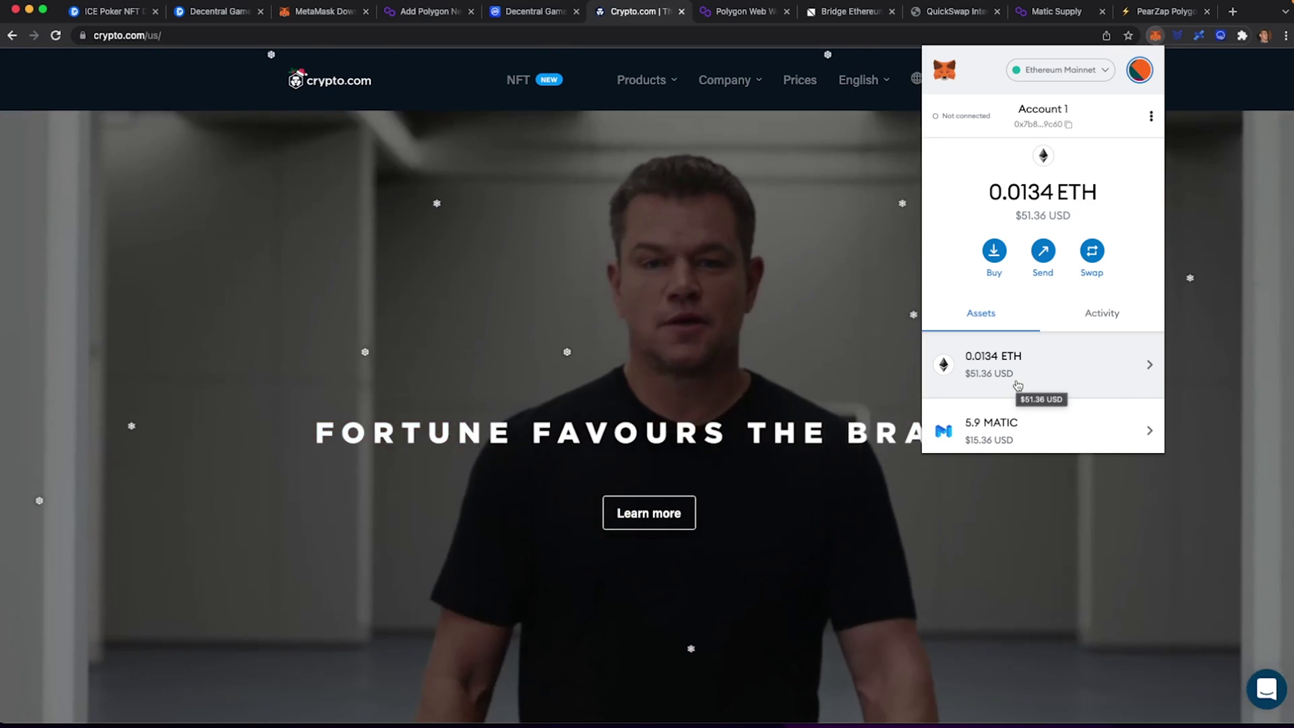
click(745, 14)
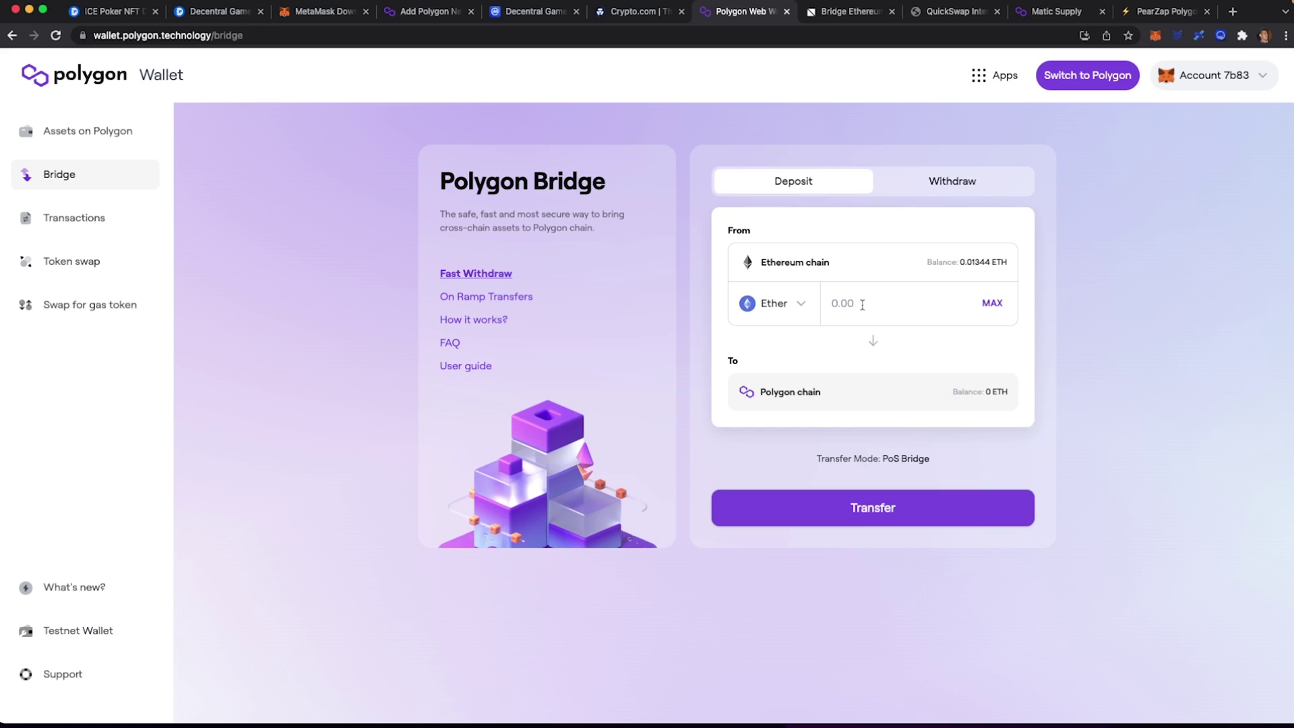
- Enter 0.01 as the Ether amount to deposit to Polygon
click(863, 305)
text(.1)
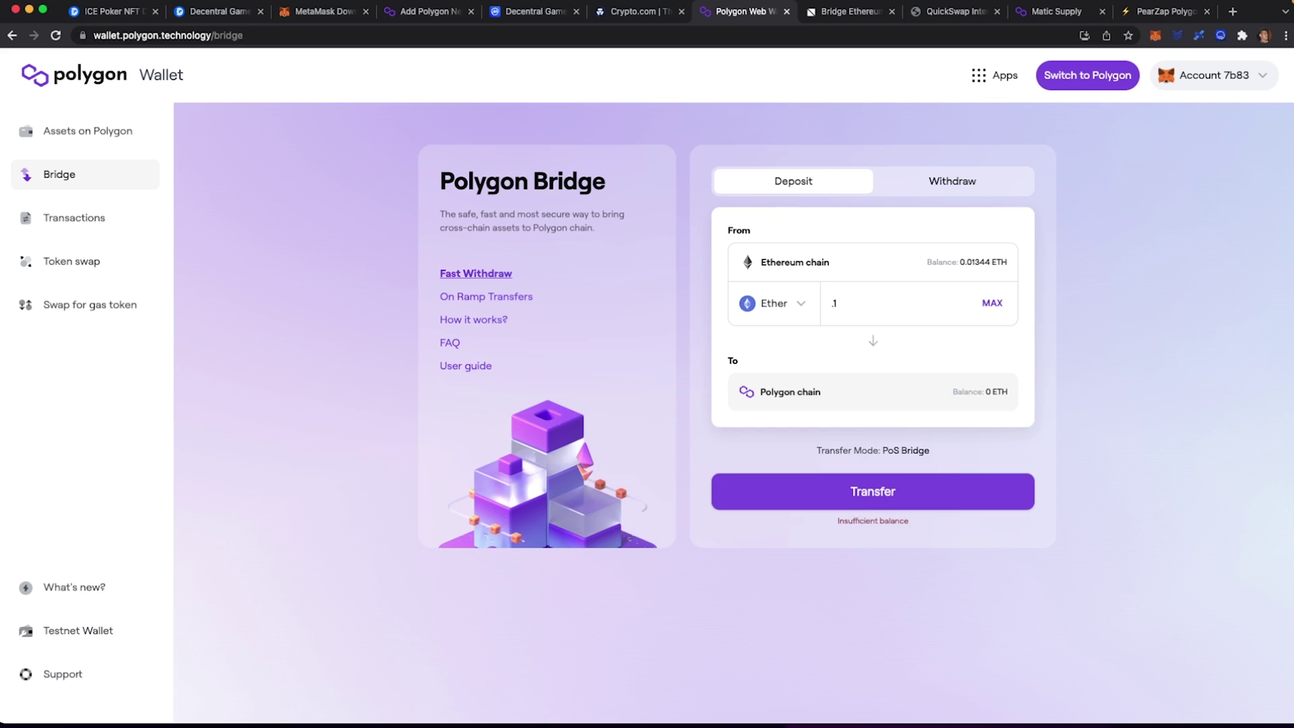
key(BackSpace)
text(01)
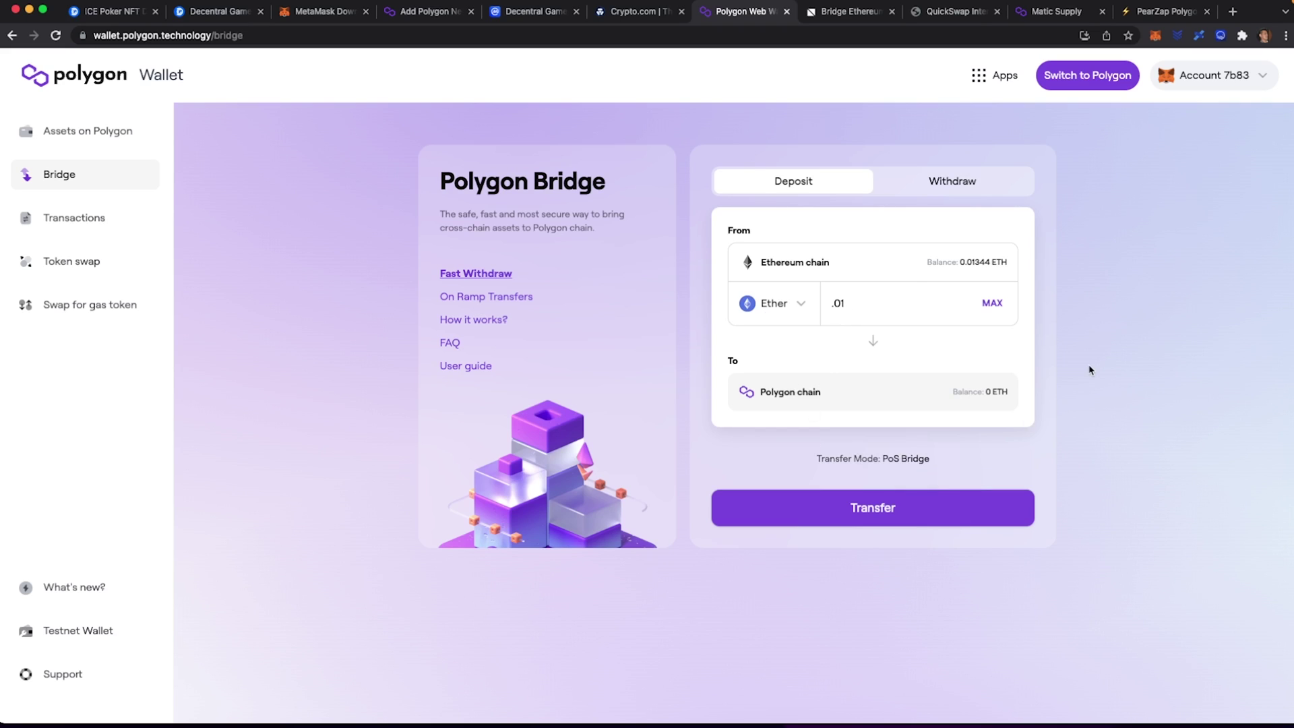
- Start the transfer, check the ~$78.67 gas estimate, cancel it, and go to the Umbria bridge
click(881, 519)
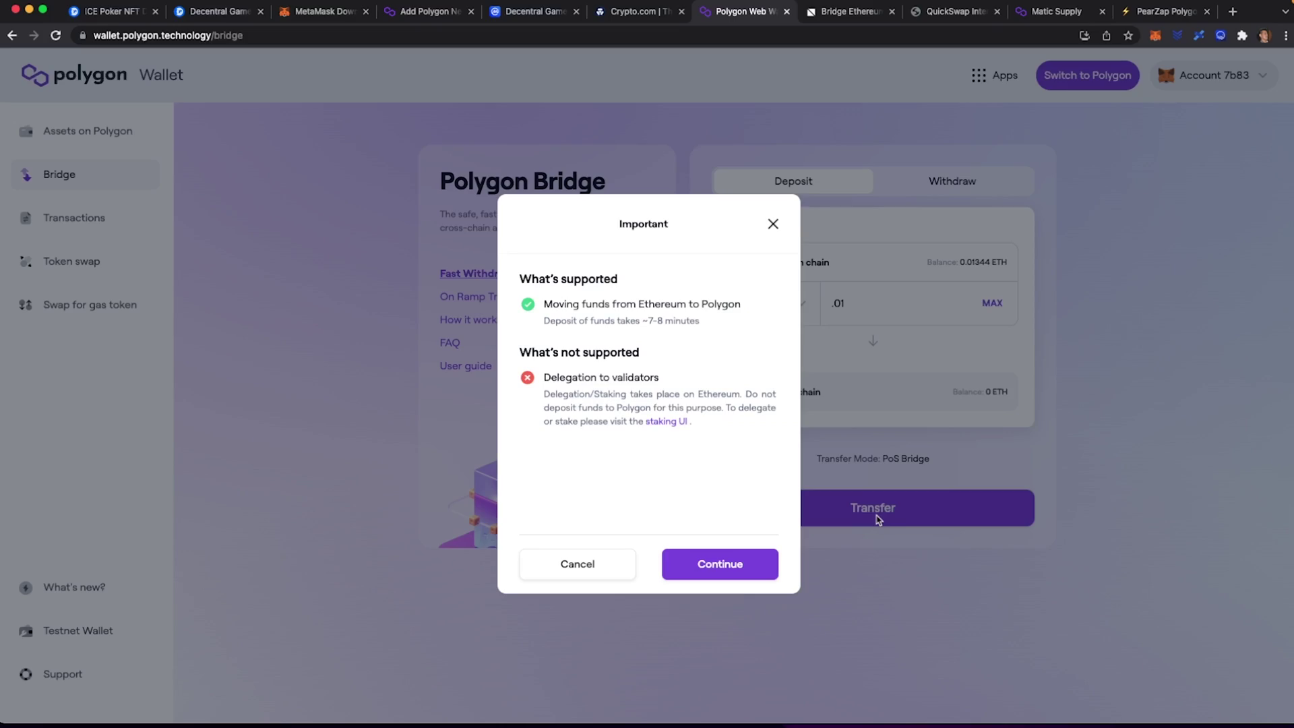
click(752, 568)
drag(745, 417, 596, 420)
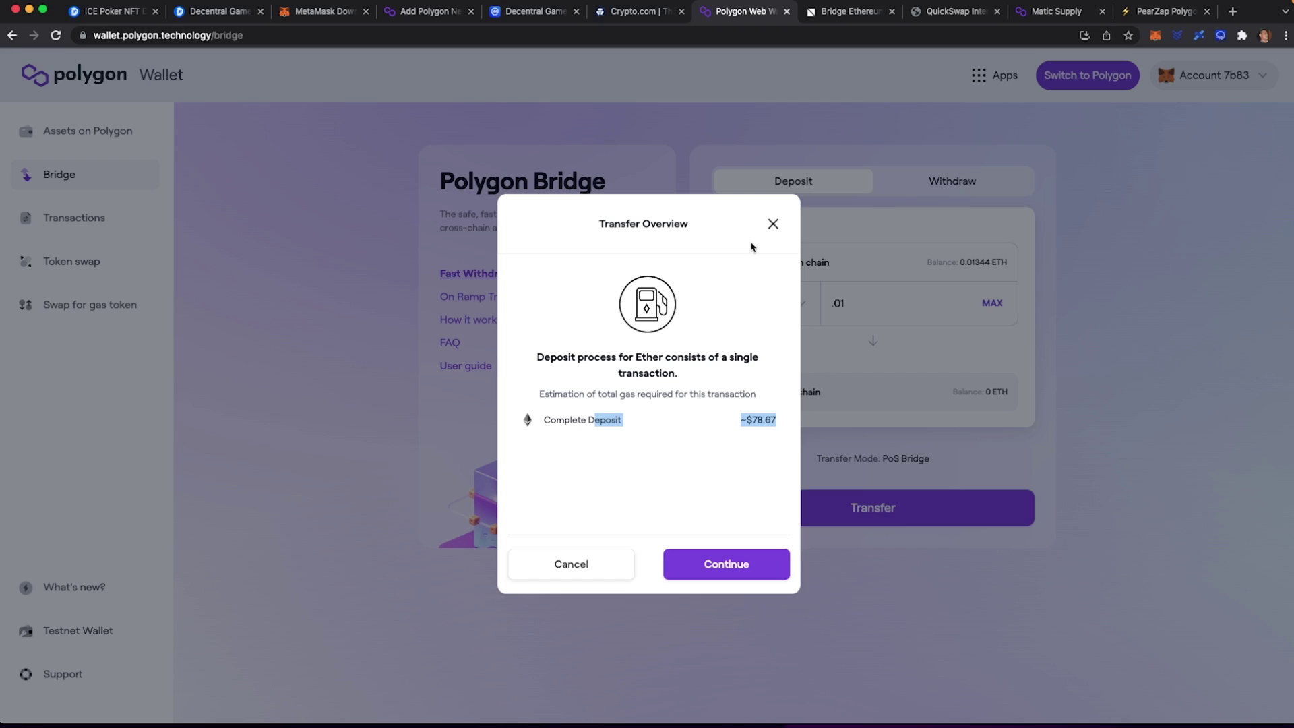
click(772, 223)
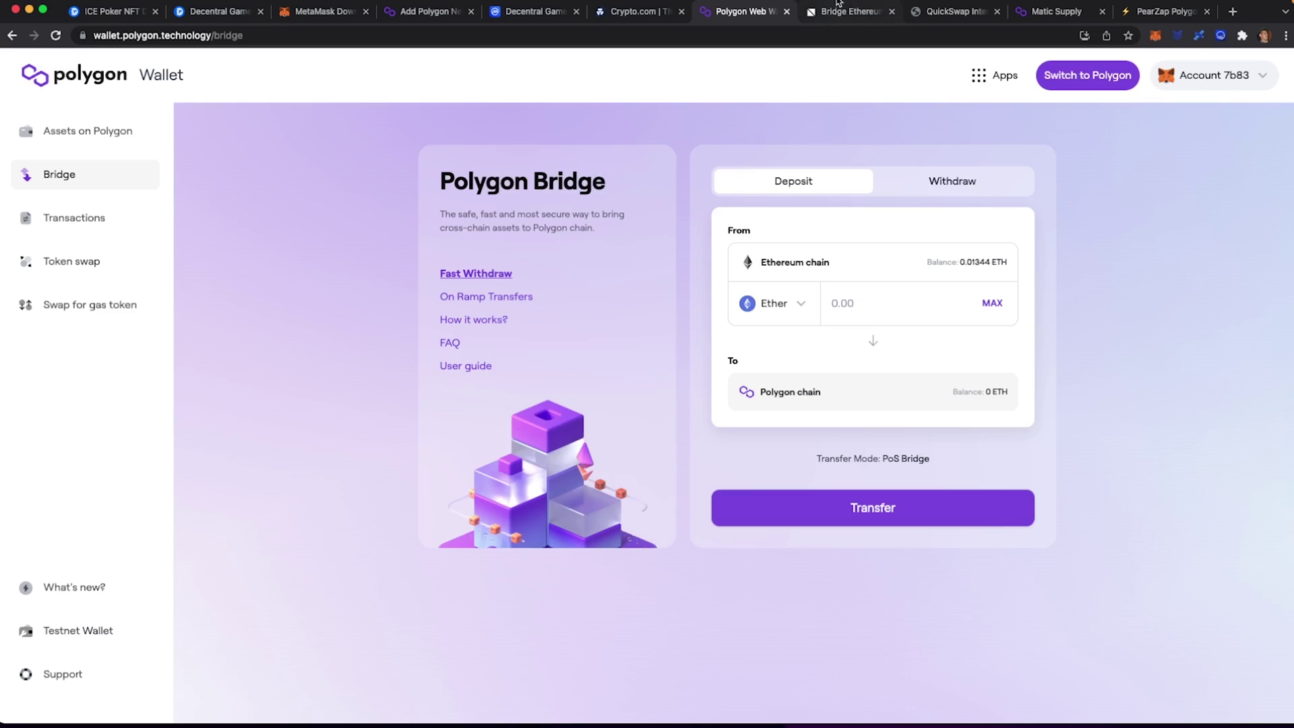
click(839, 12)
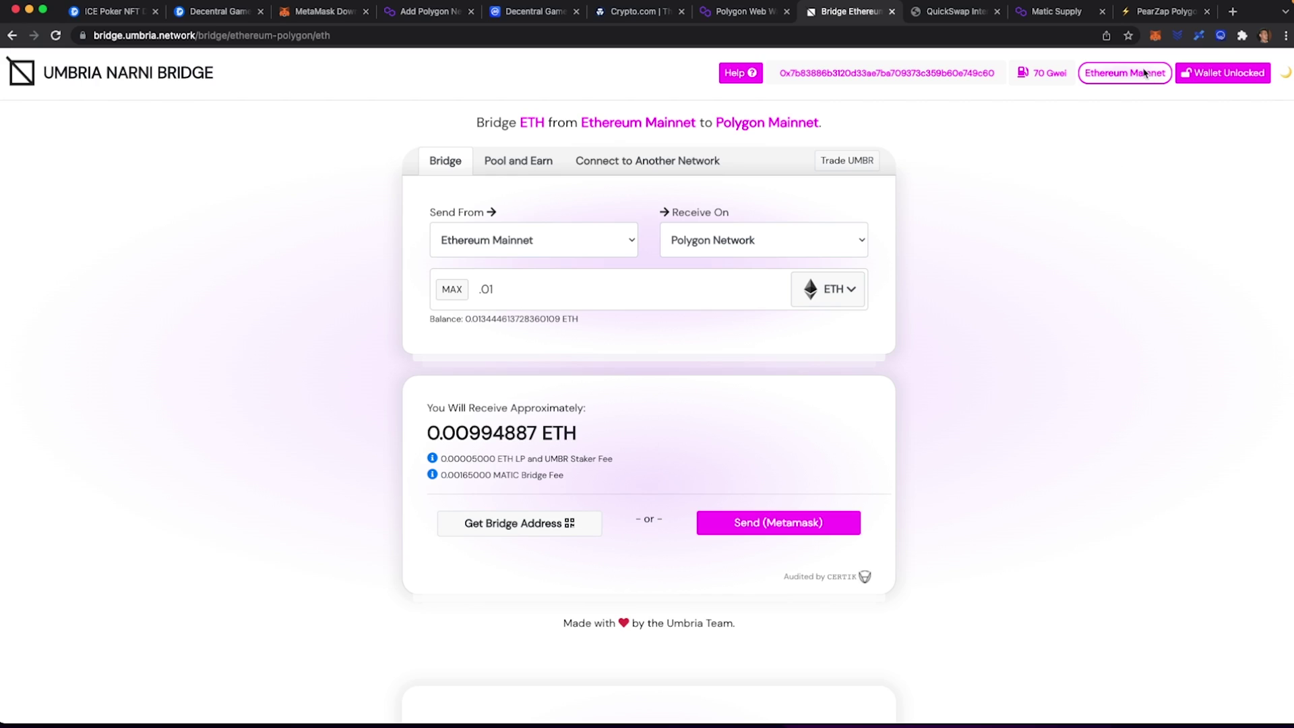
- Keep ETH as the asset, review the 0.01 ETH Umbria transfer and its network fee, then close it unsent
click(509, 290)
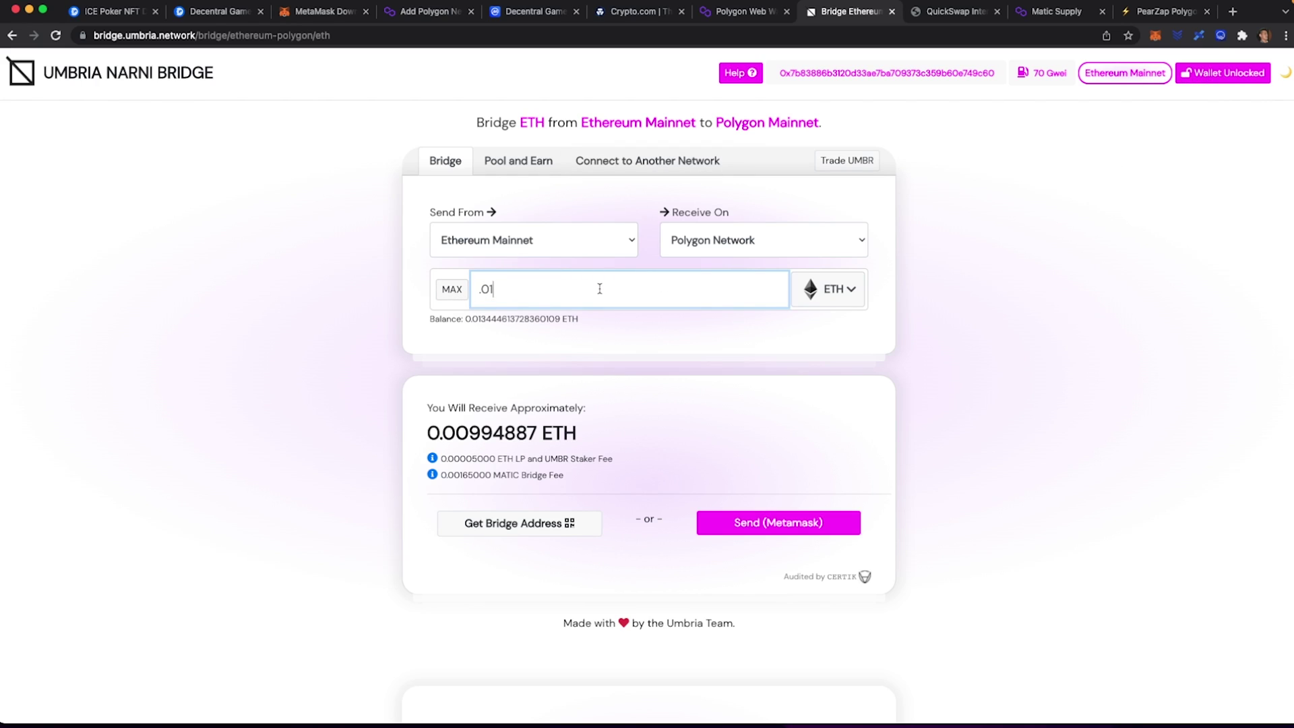
click(854, 301)
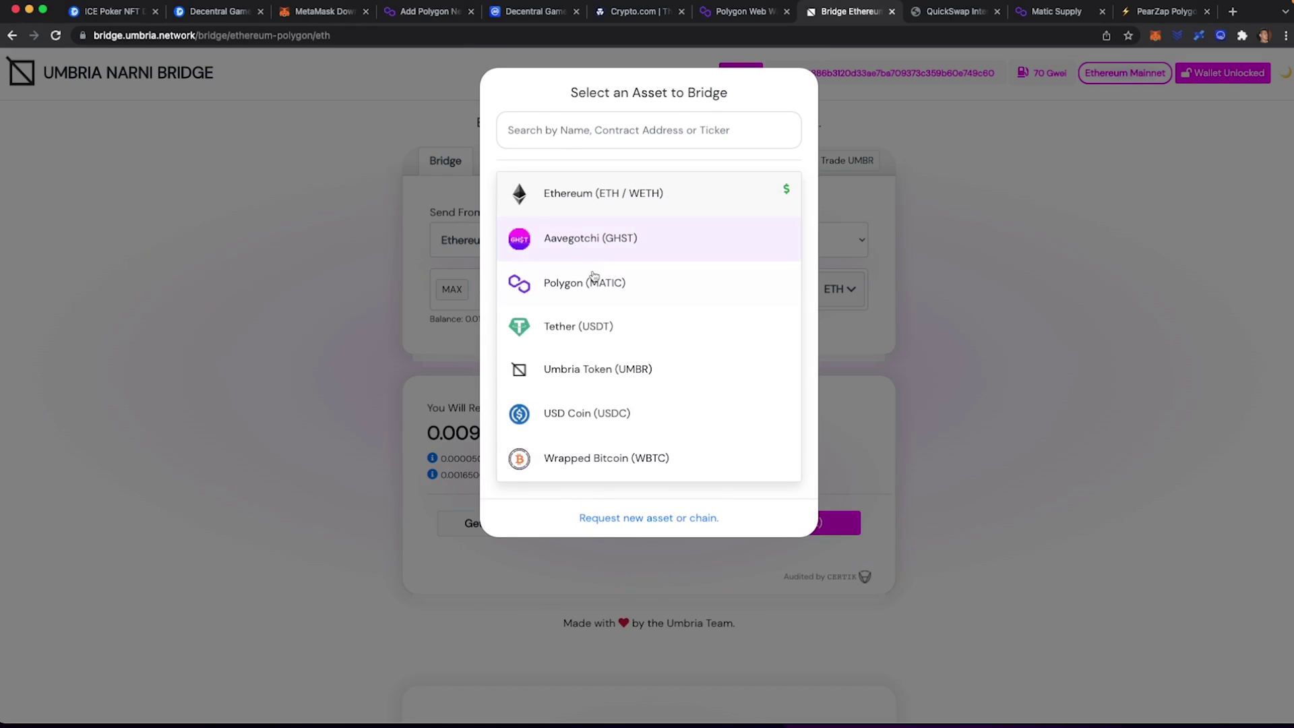
click(596, 194)
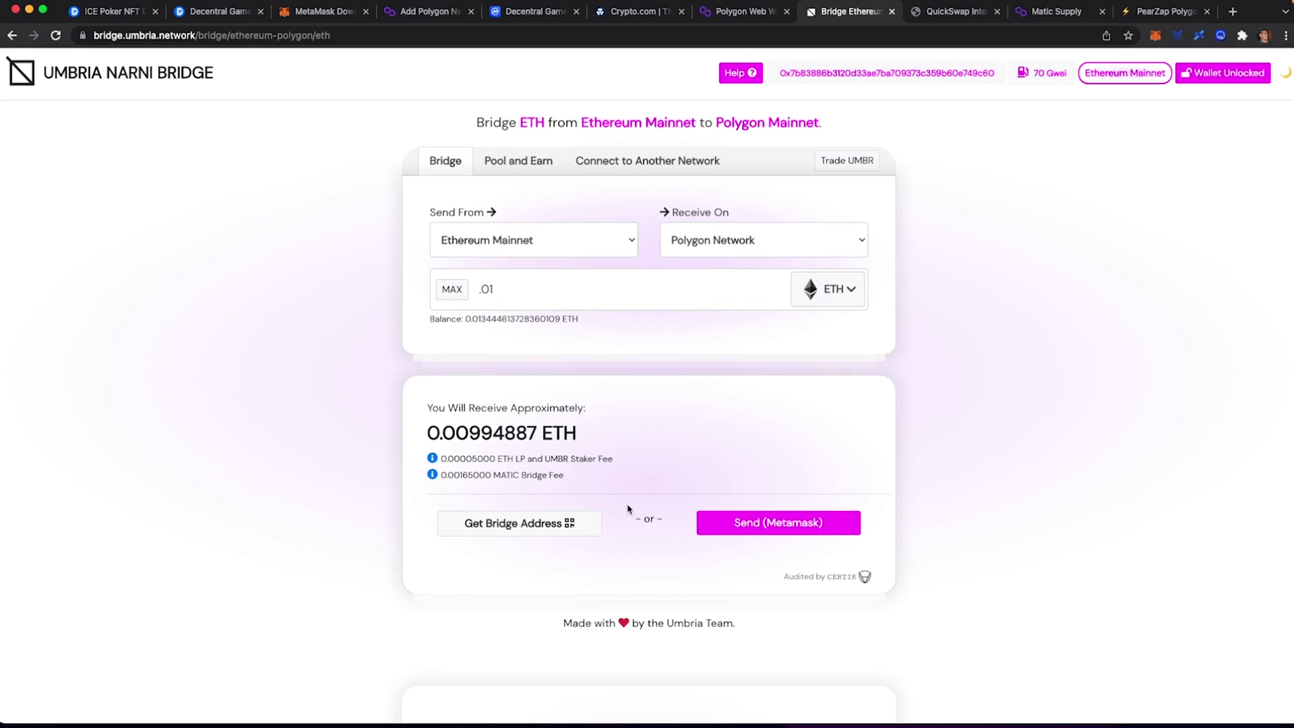
click(801, 531)
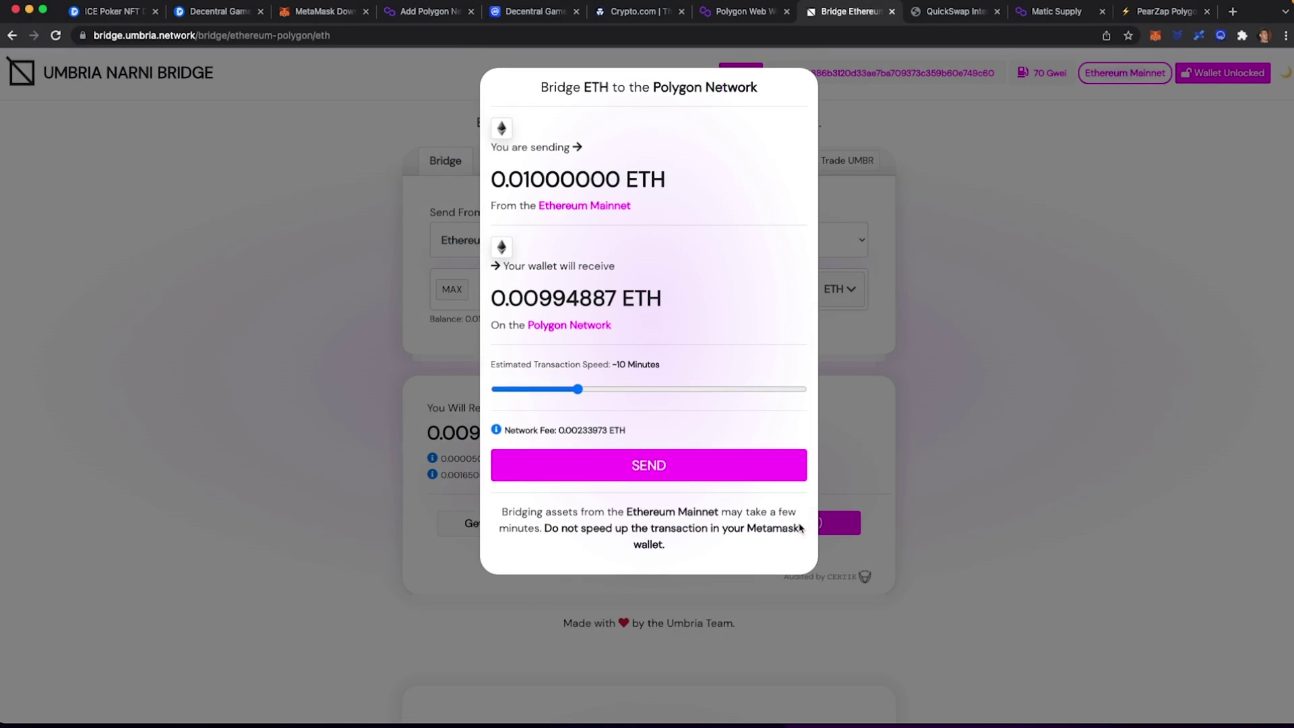
mouse_move(564, 430)
mouse_down()
mouse_move(597, 429)
mouse_move(571, 429)
mouse_up()
click(597, 429)
click(1121, 159)
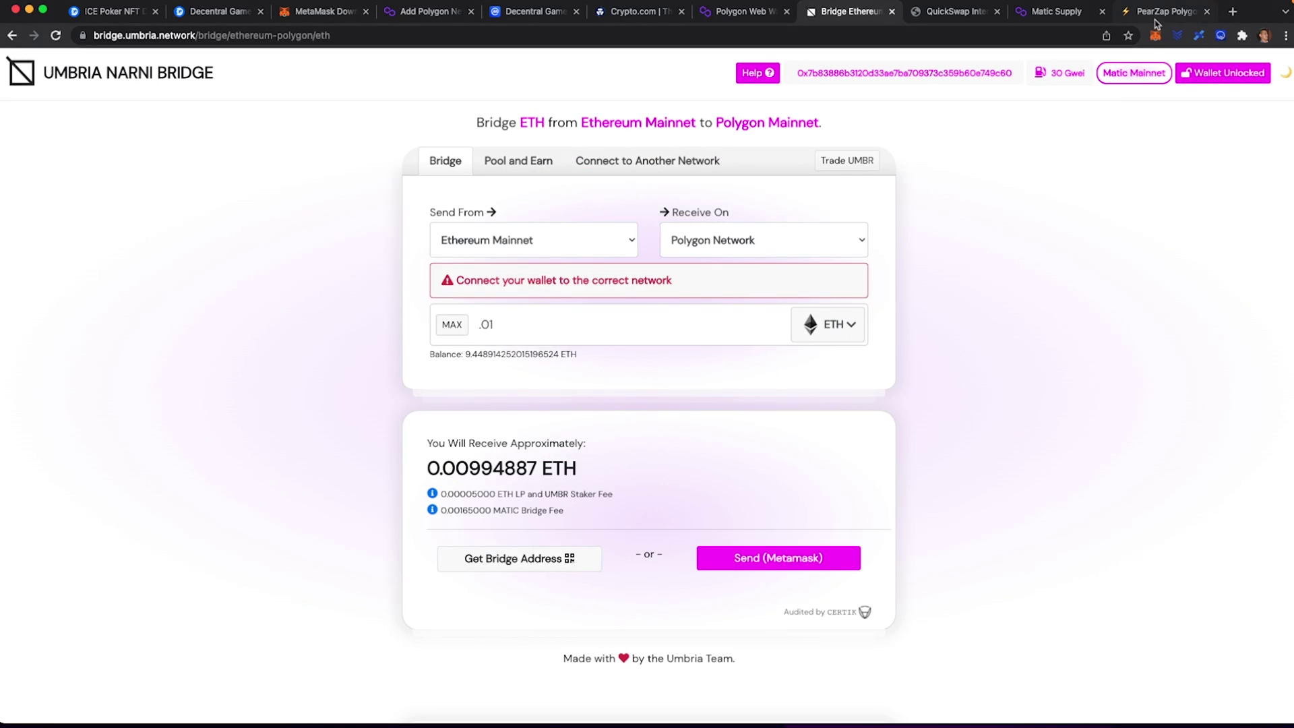
- Check MetaMask's asset list for 1021.919 xDG and 9241.706 ICE, then go to the Polygon Faucet page
click(1157, 37)
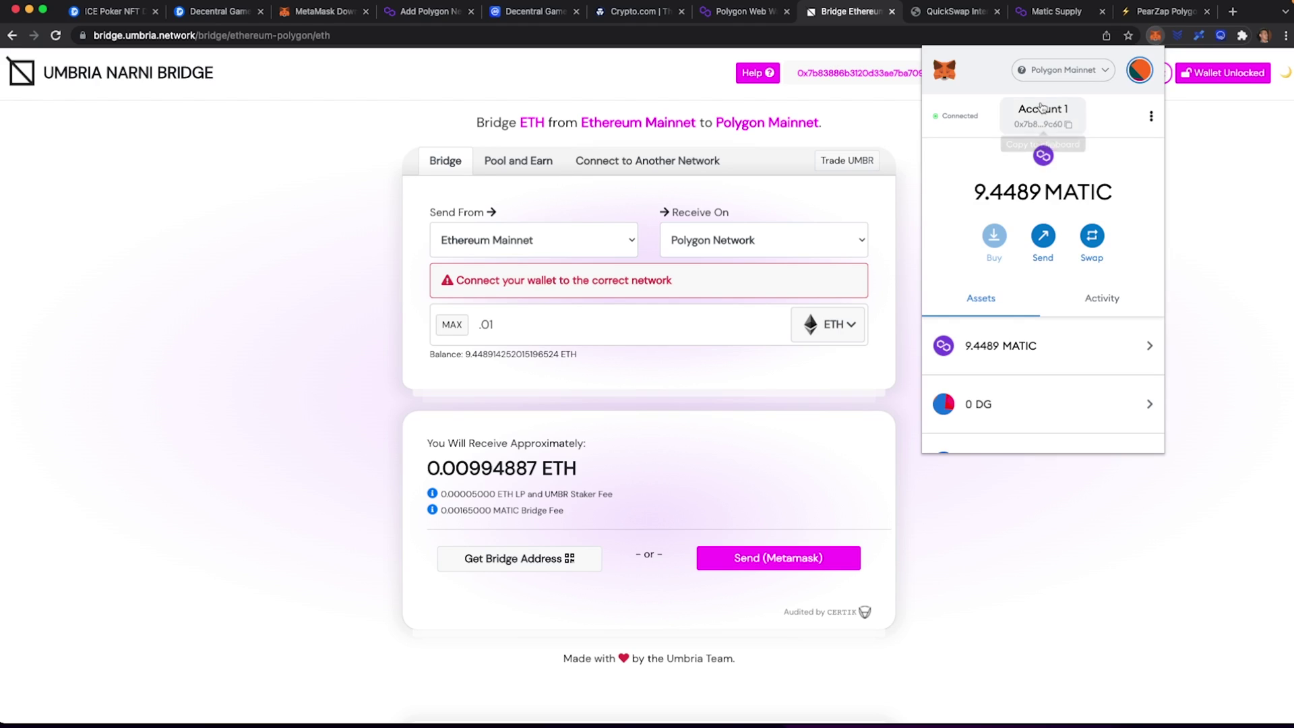
scroll(1040, 386, down, 2)
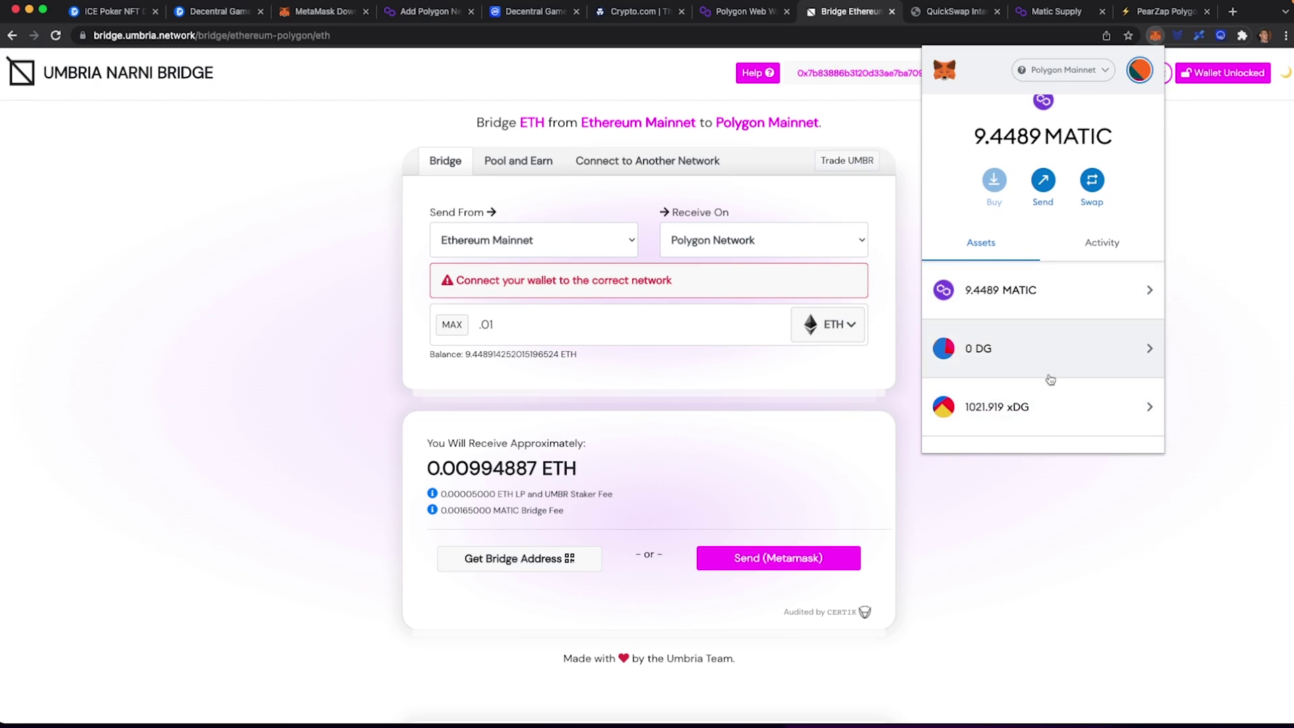
scroll(1040, 386, down, 4)
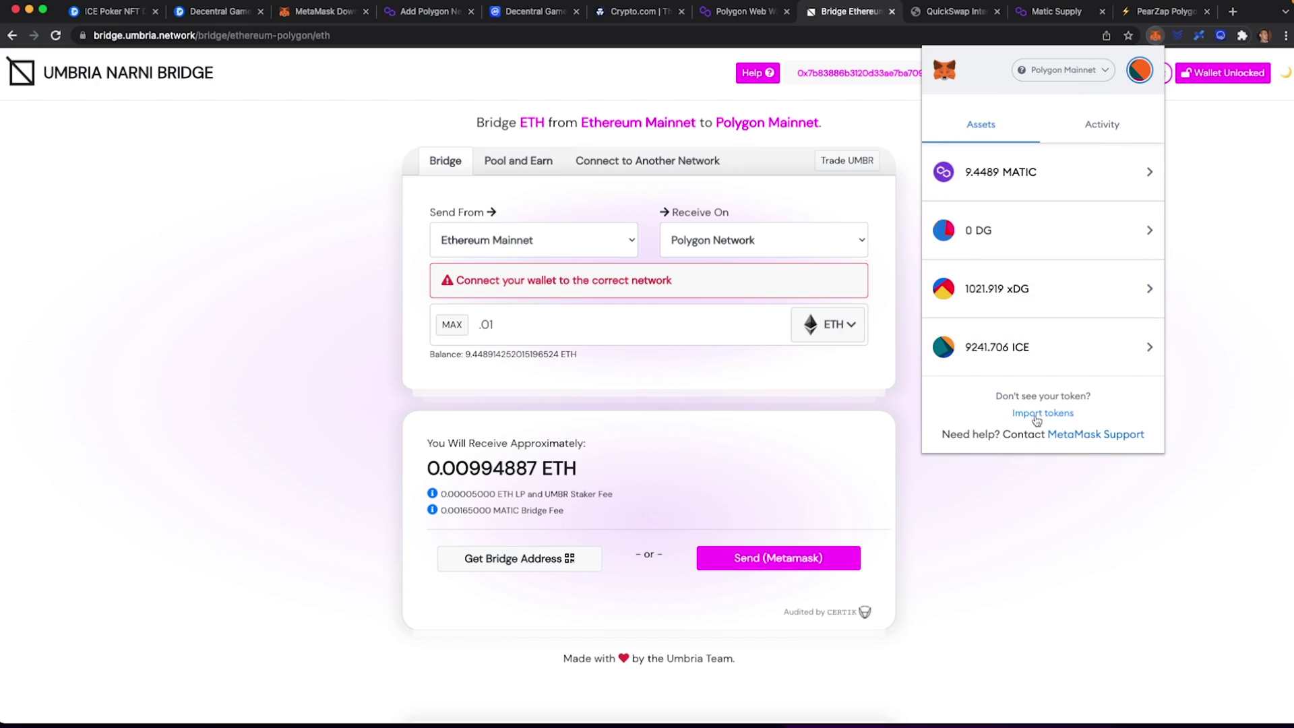
scroll(1055, 320, up, 4)
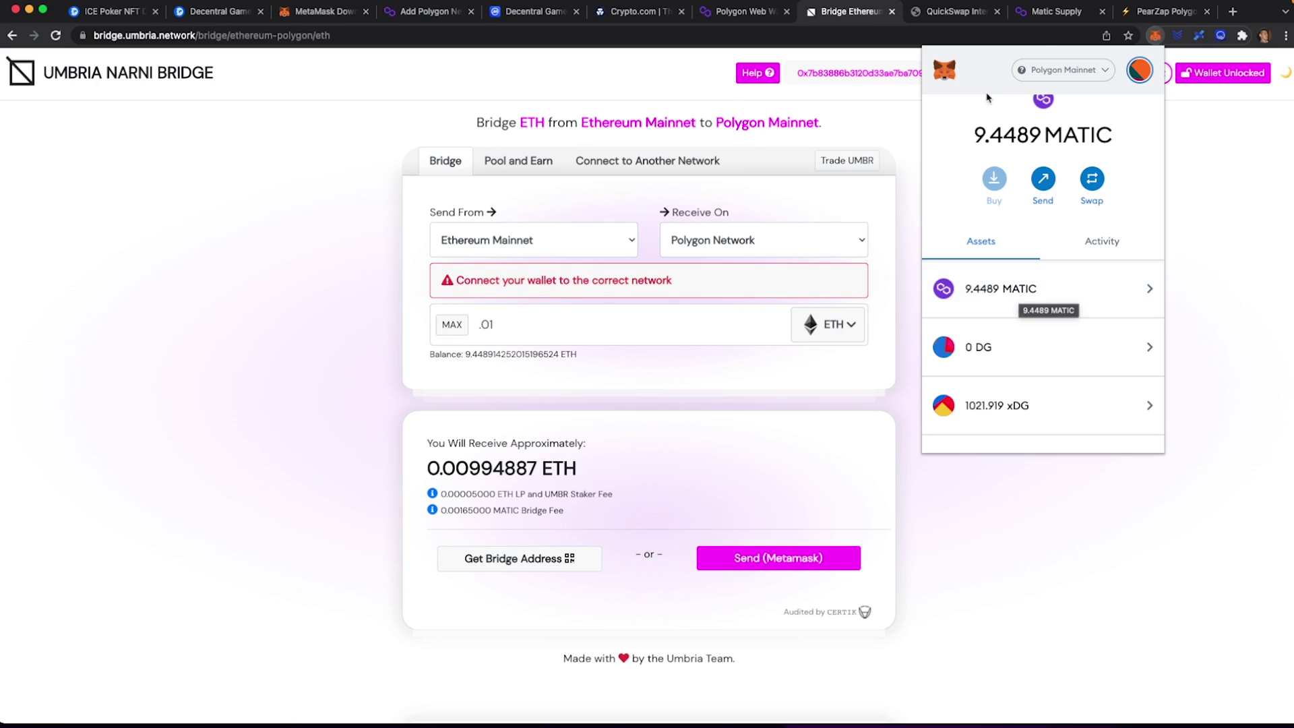
click(1061, 13)
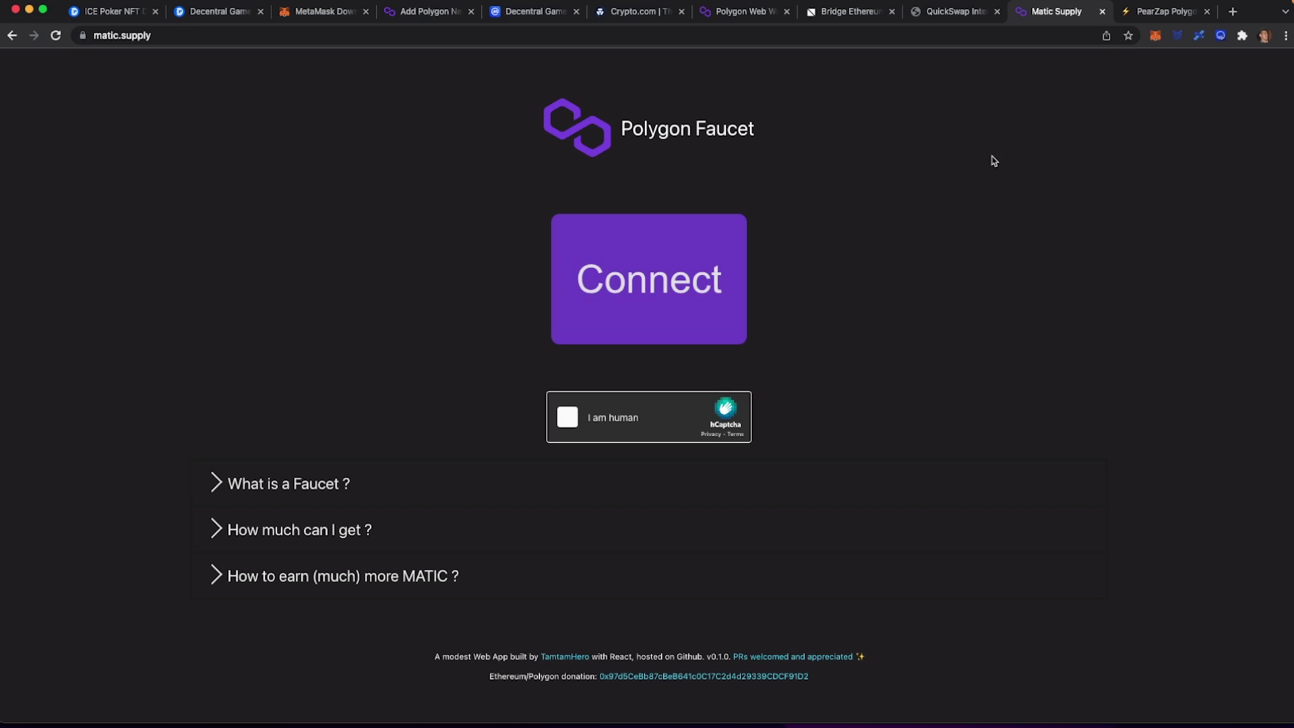
- Confirm the wallet holds 9.4489 MATIC on the PearZap faucet page, then return to QuickSwap
click(1162, 15)
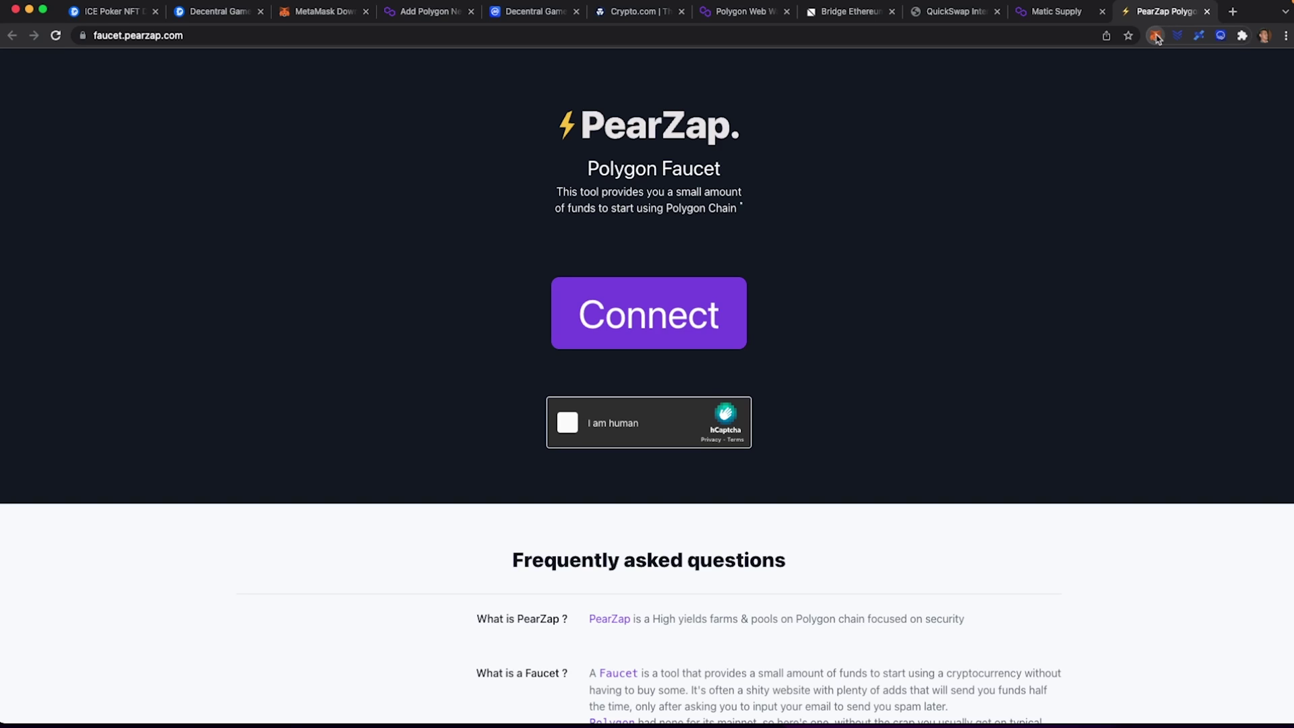
click(1155, 35)
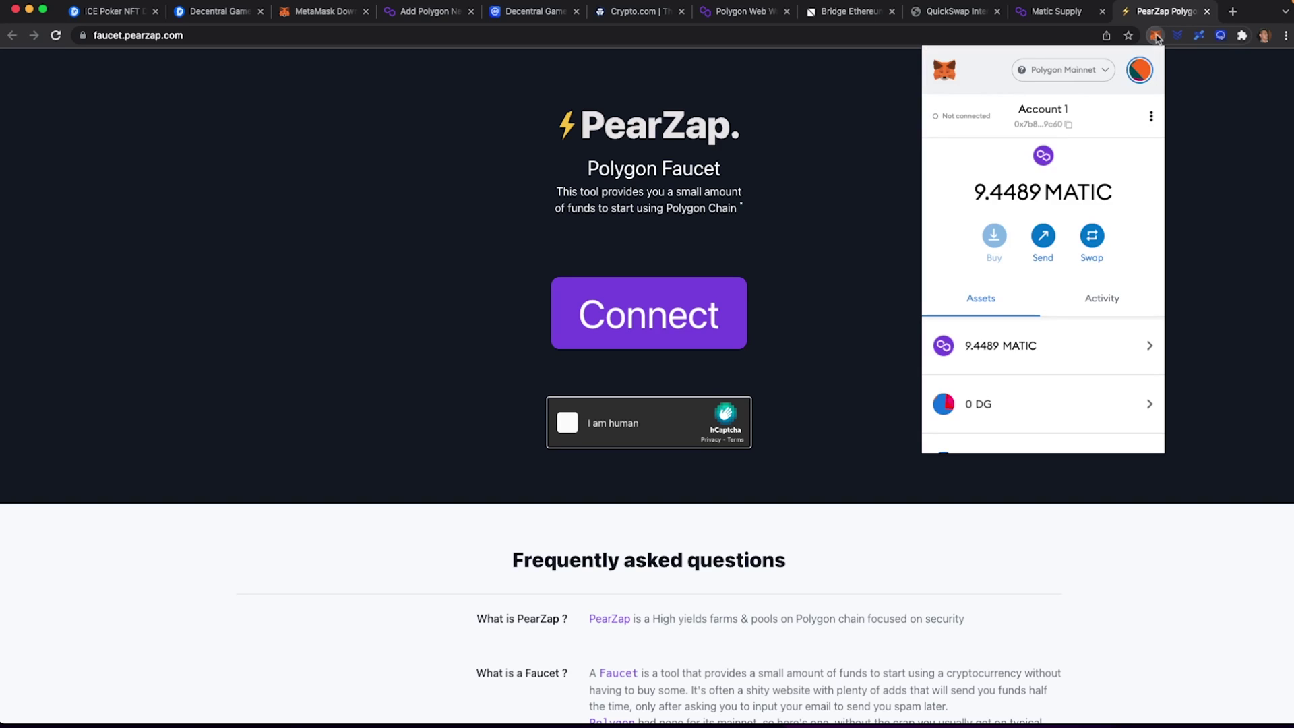
click(944, 12)
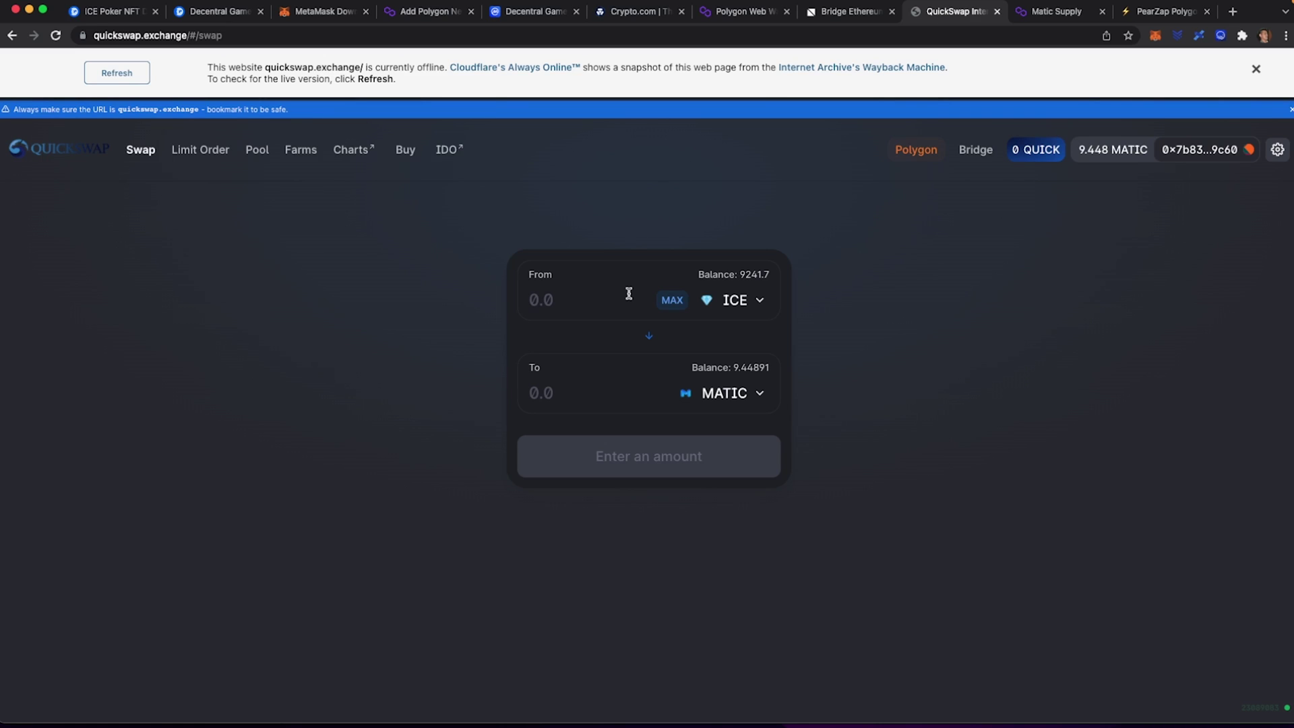
- Reverse the swap pair so MATIC is sold, and choose DG as the token to receive
click(648, 336)
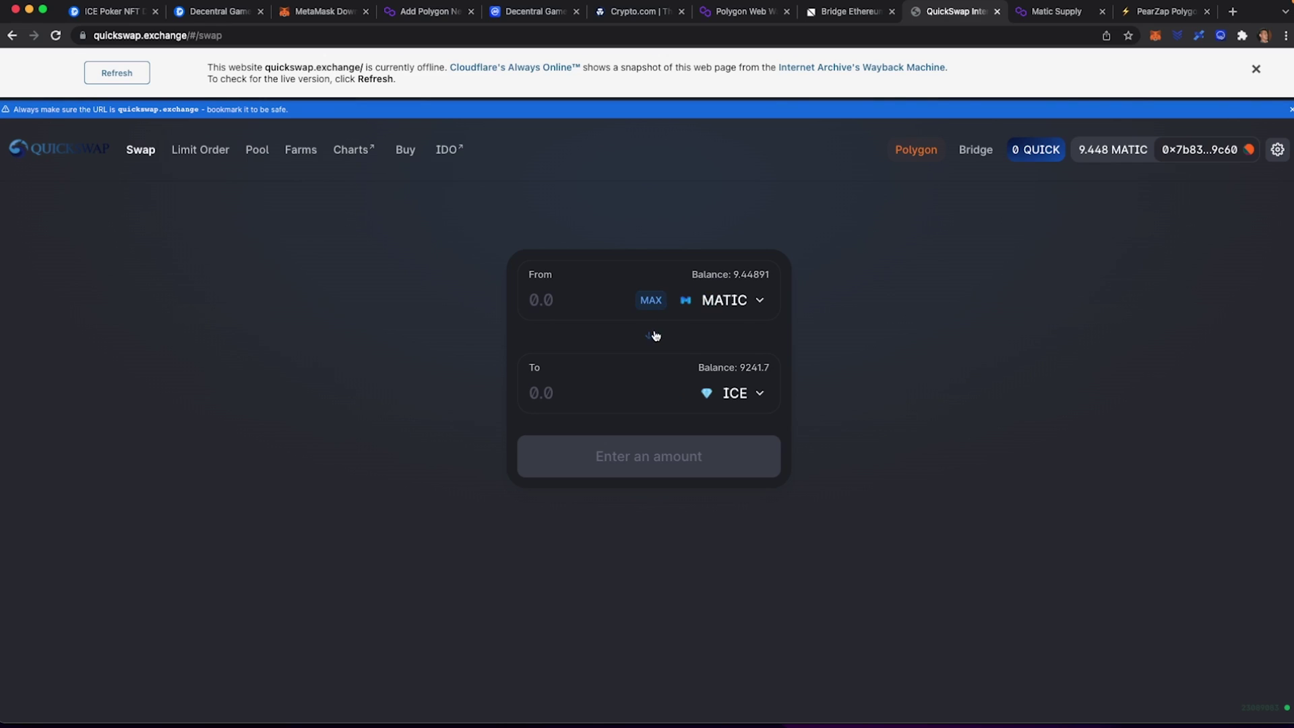
click(731, 304)
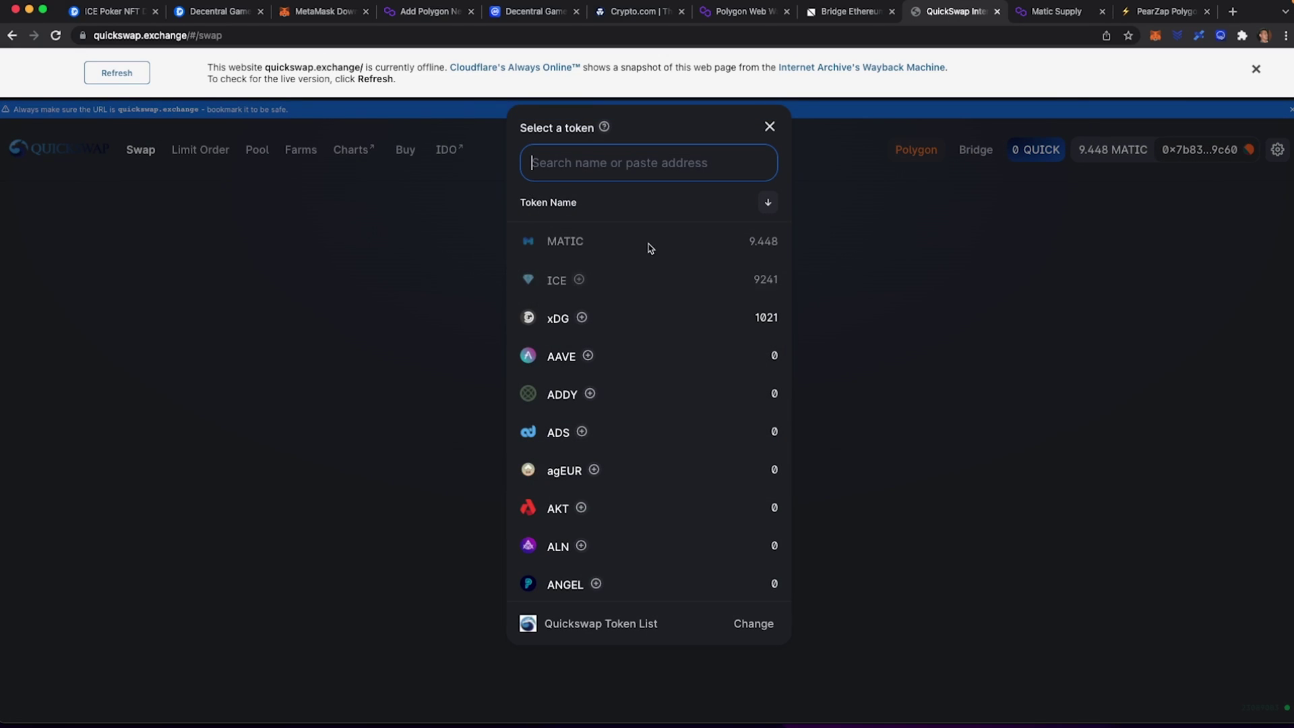
click(562, 243)
click(862, 265)
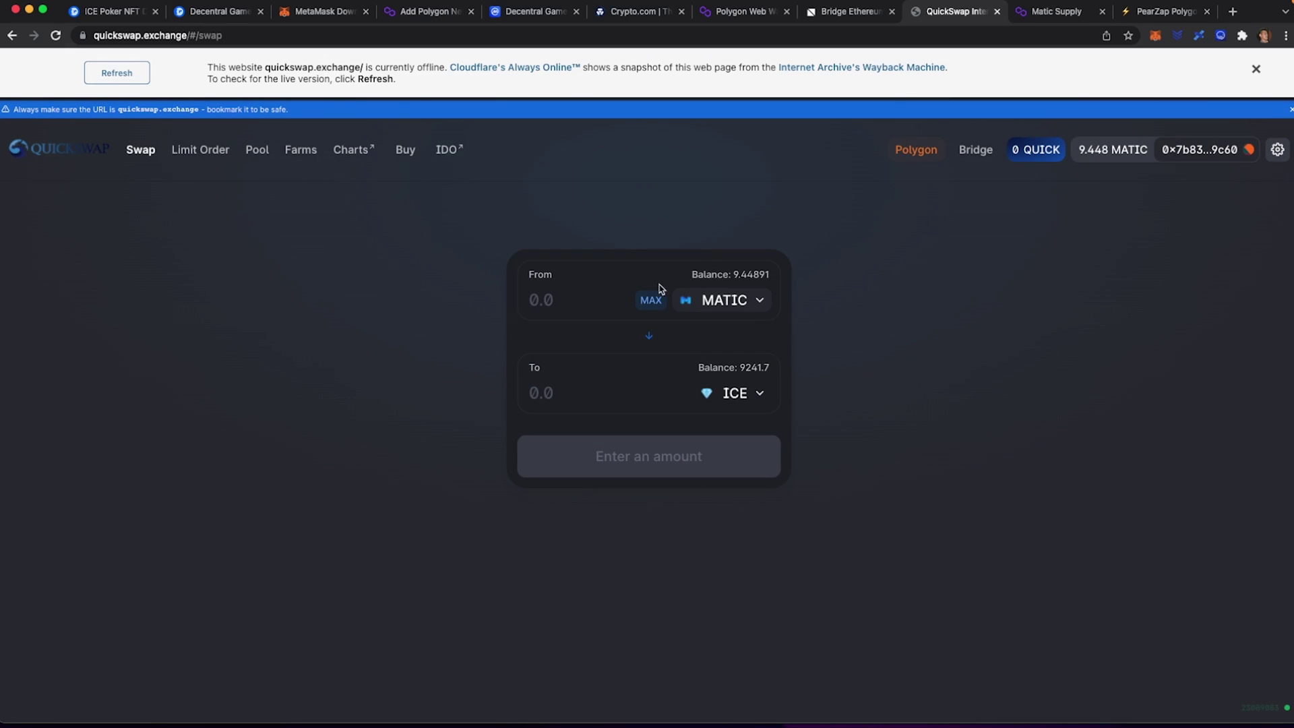
click(734, 394)
text(dg)
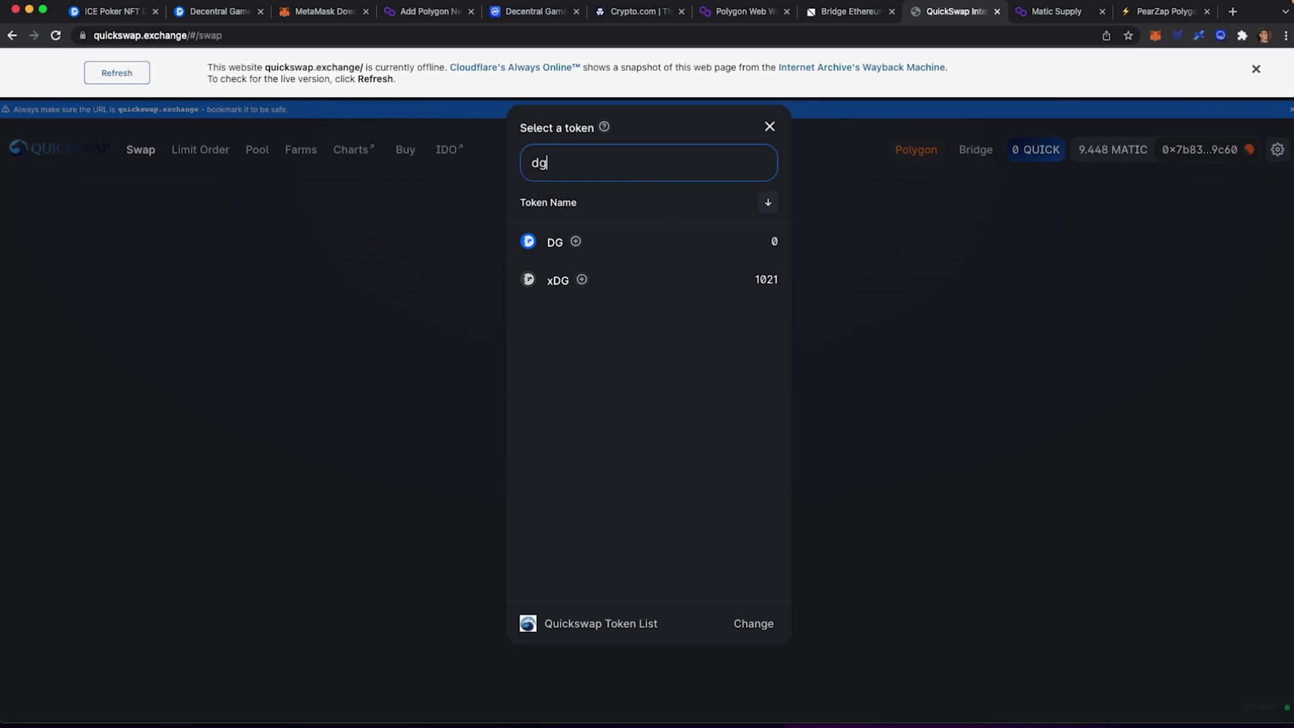
click(629, 244)
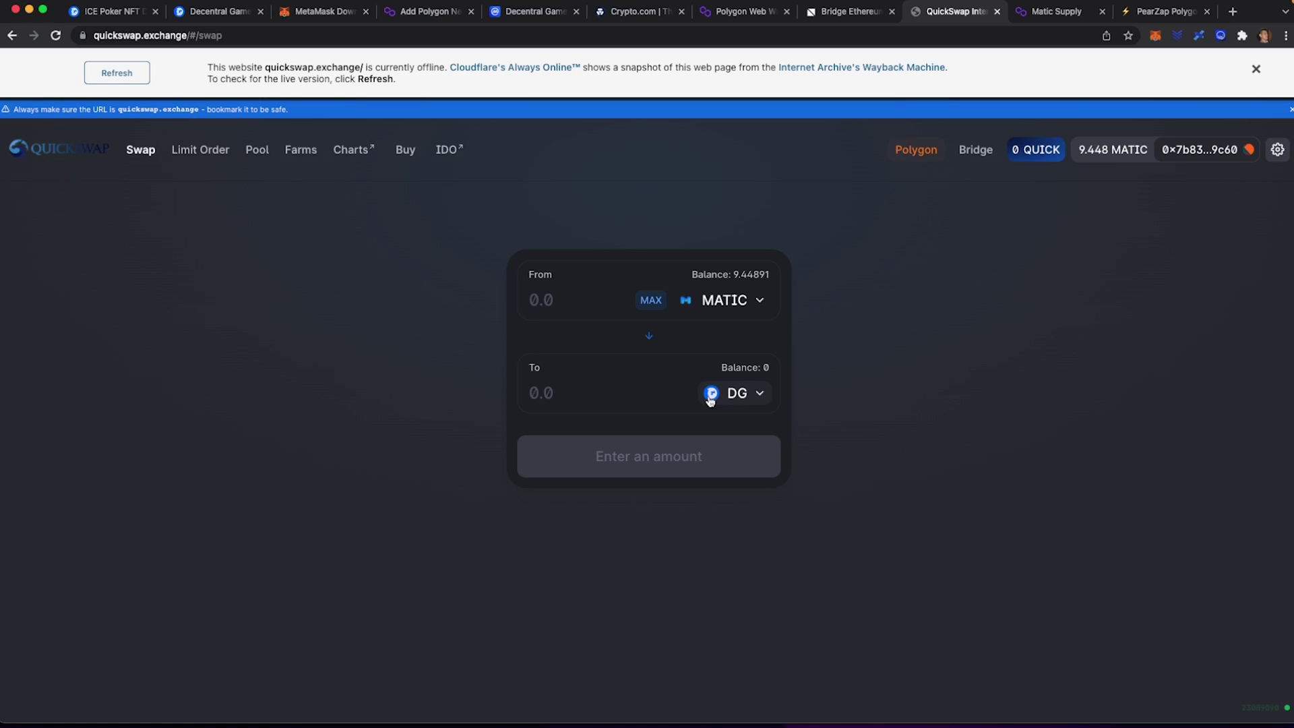
- Swap 2 MATIC for about 13.8982 DG and approve the transaction in MetaMask
click(535, 299)
text(2)
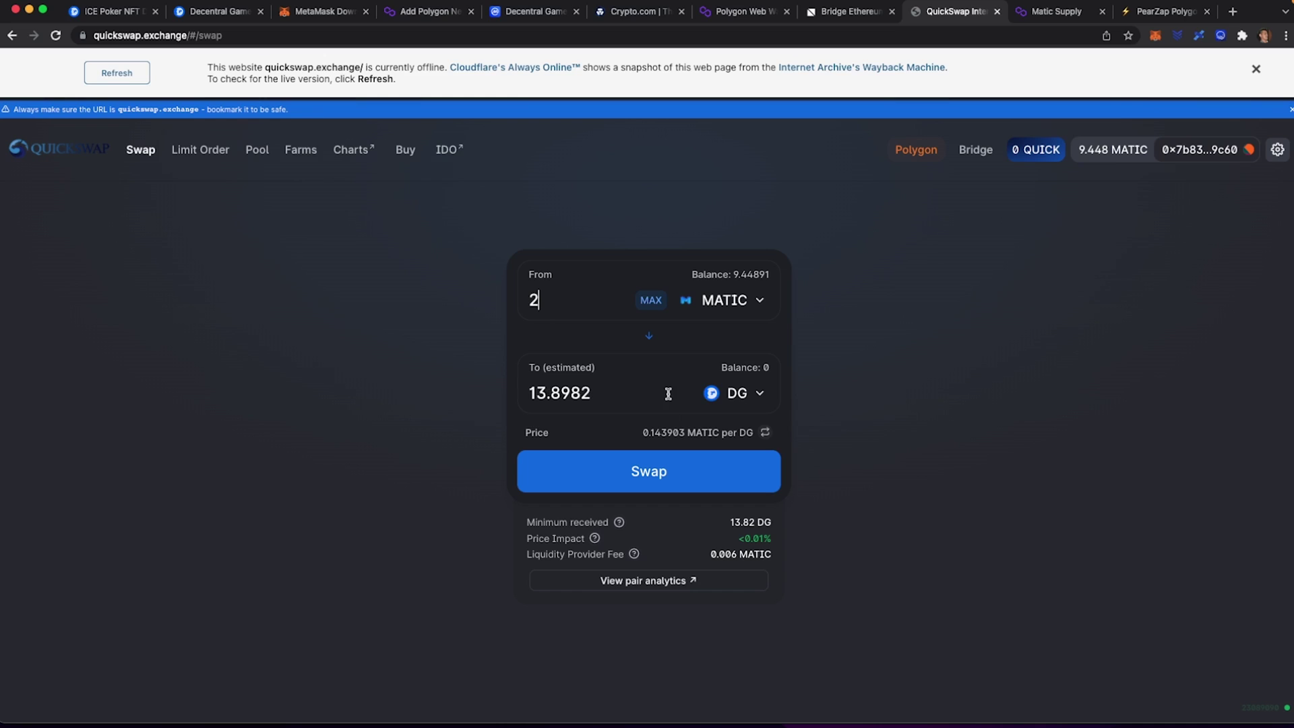
click(658, 479)
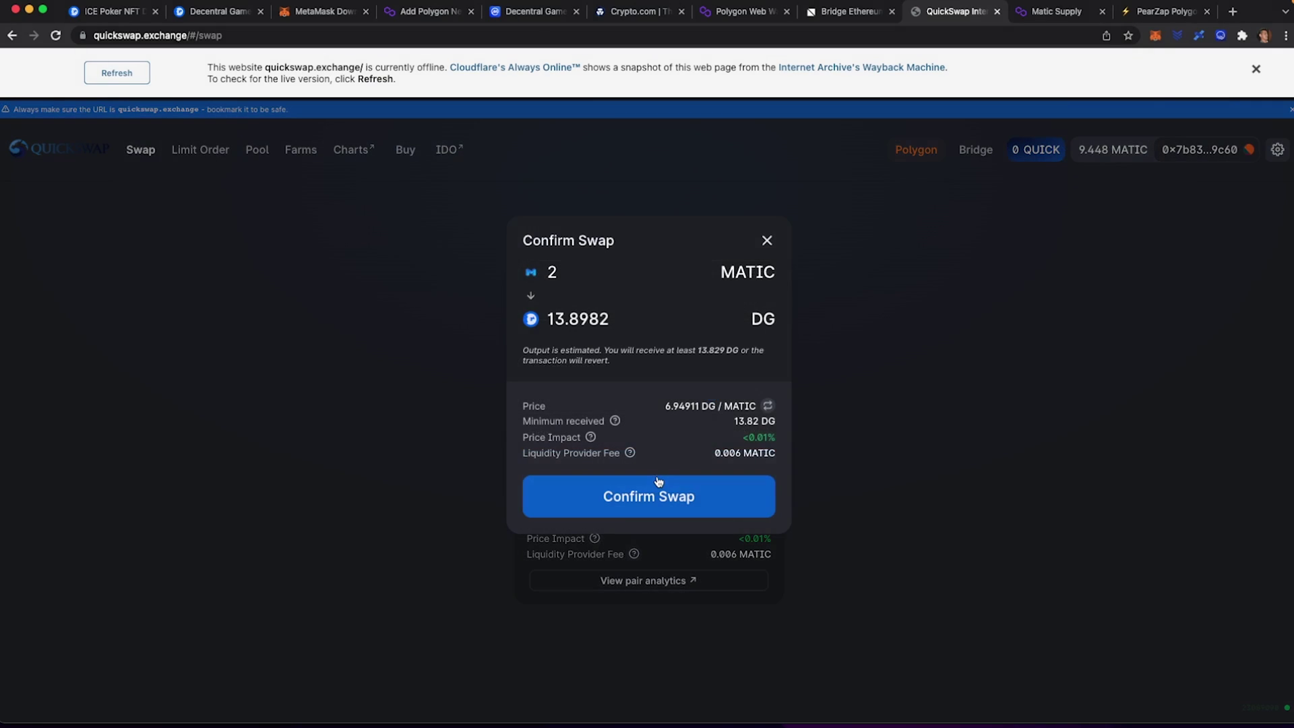
click(656, 500)
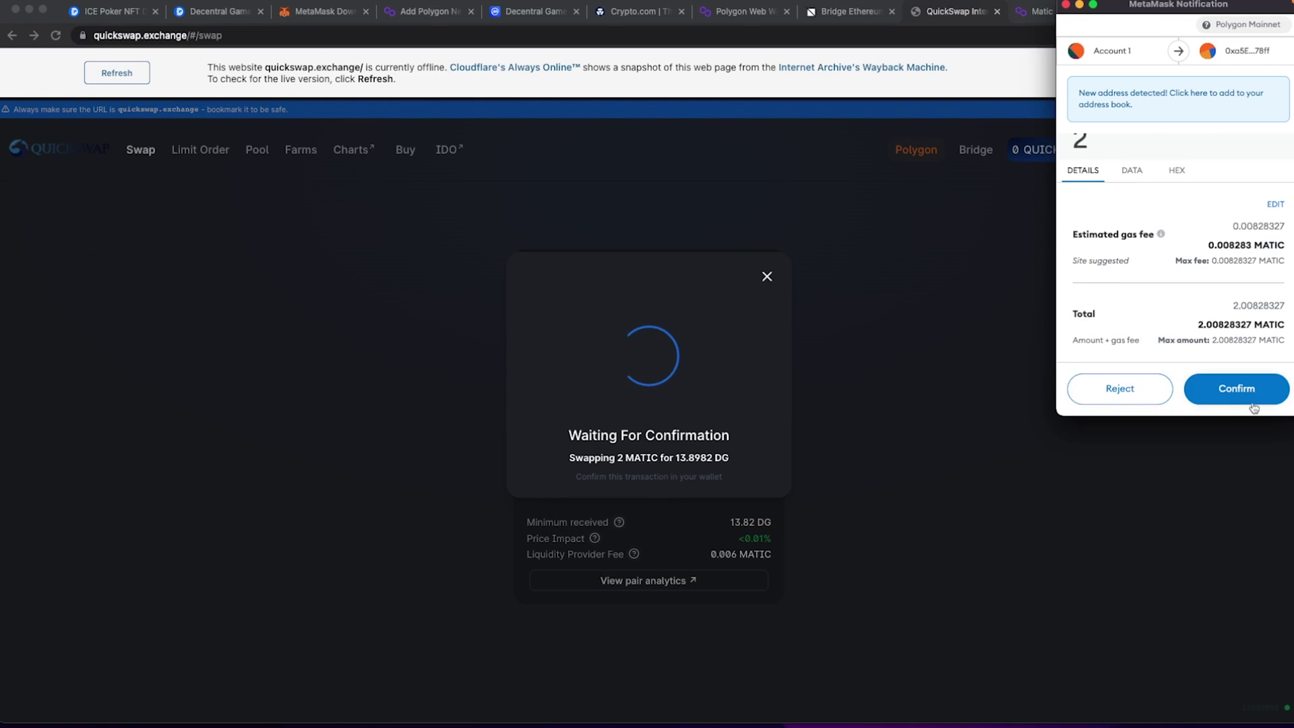
click(1250, 396)
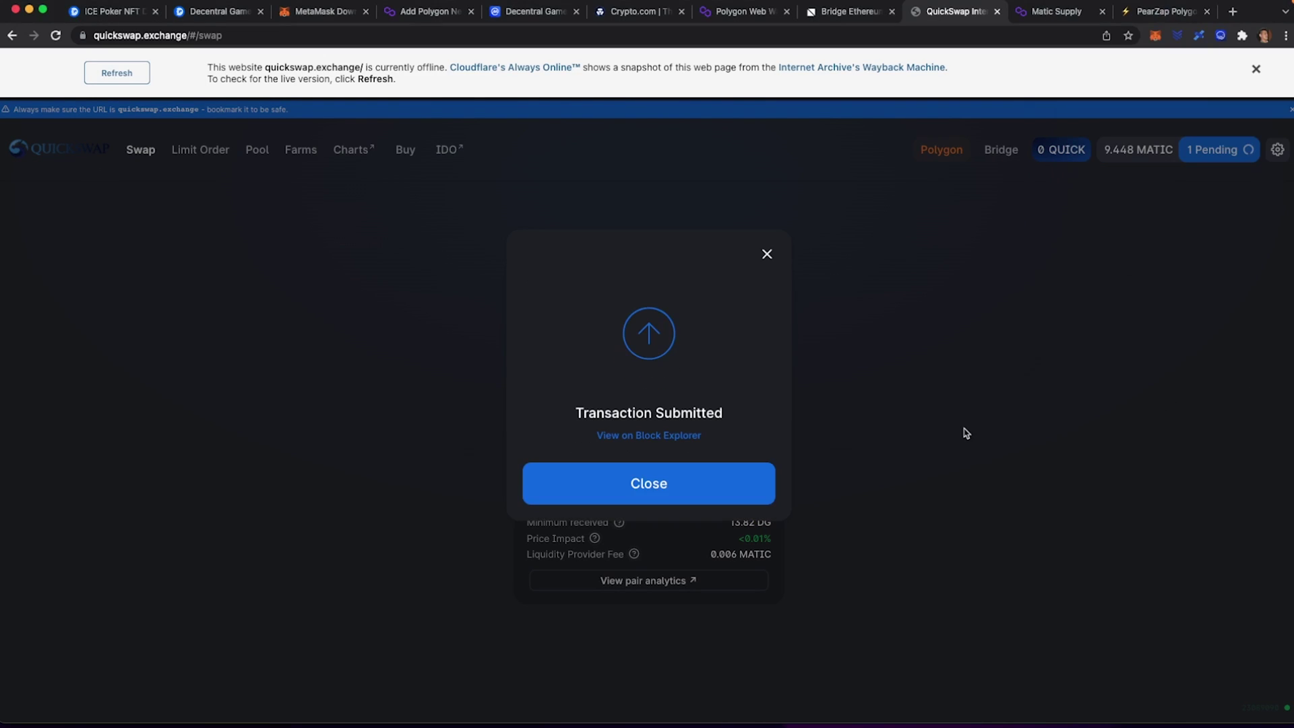
- Dismiss the submitted notice and confirm the new DG balance in the MetaMask assets list
click(869, 408)
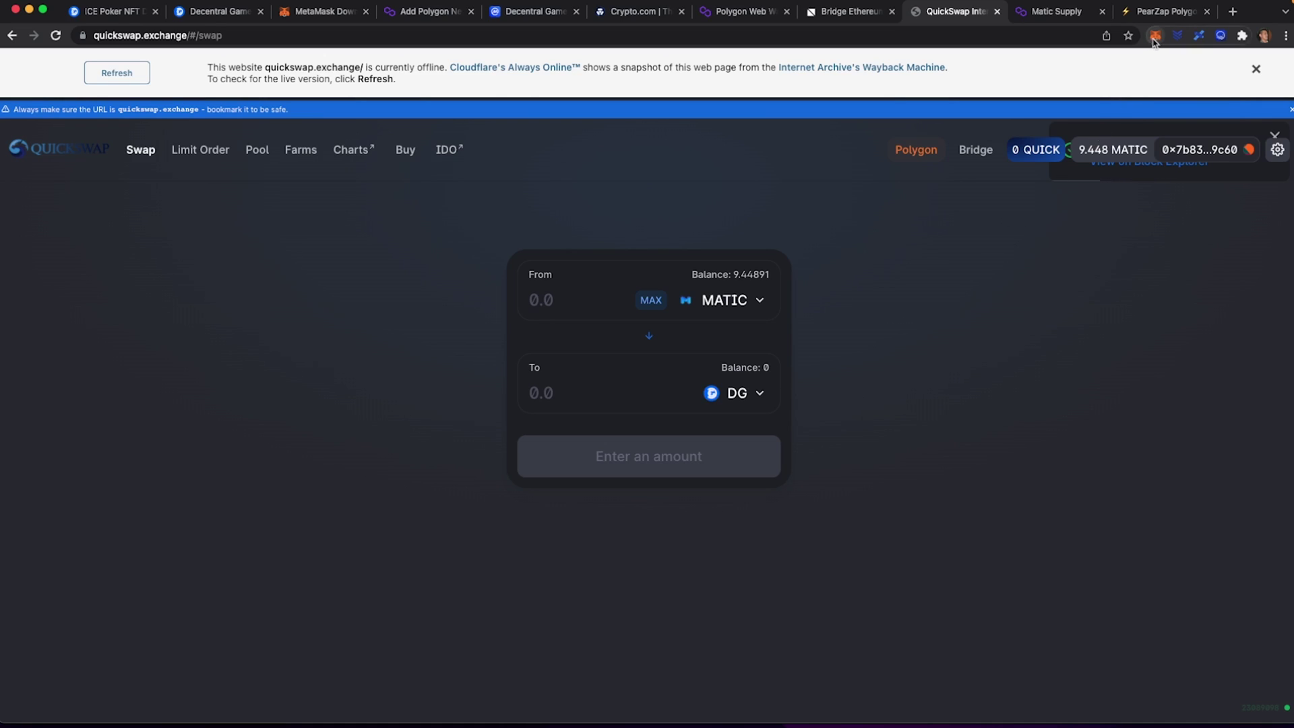
click(1155, 37)
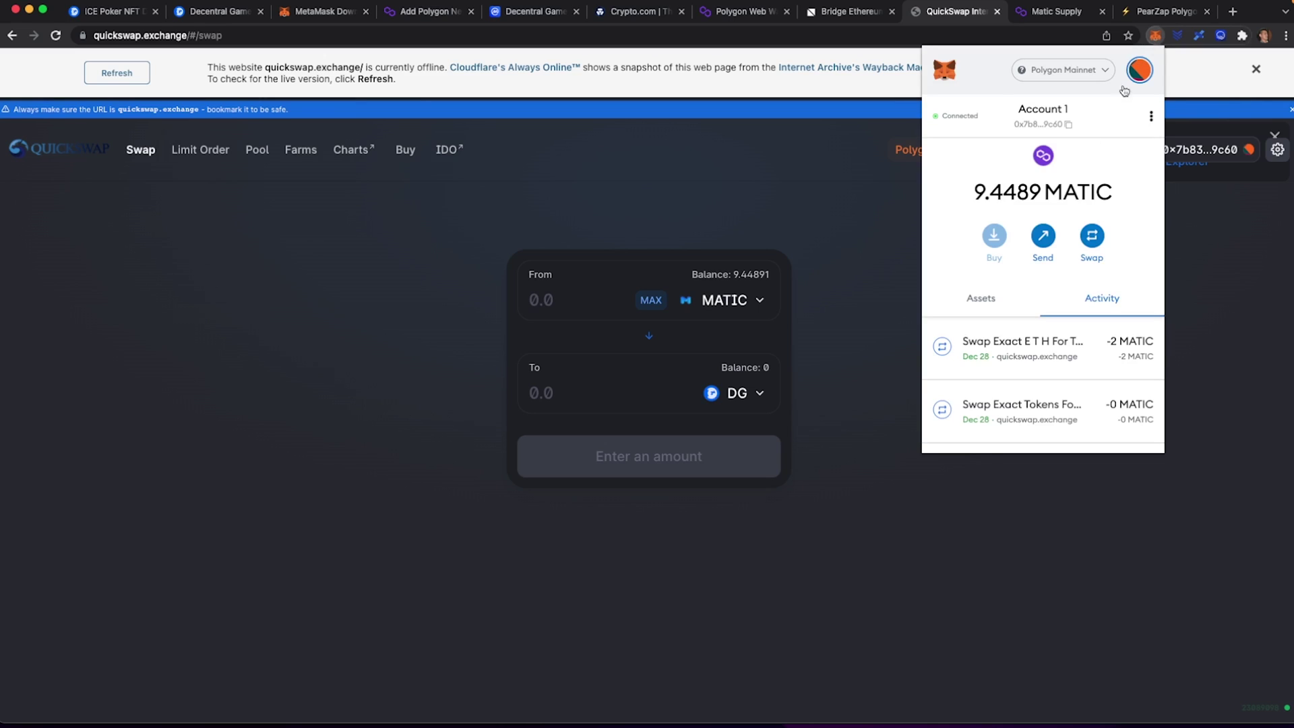
click(982, 300)
scroll(1028, 351, down, 3)
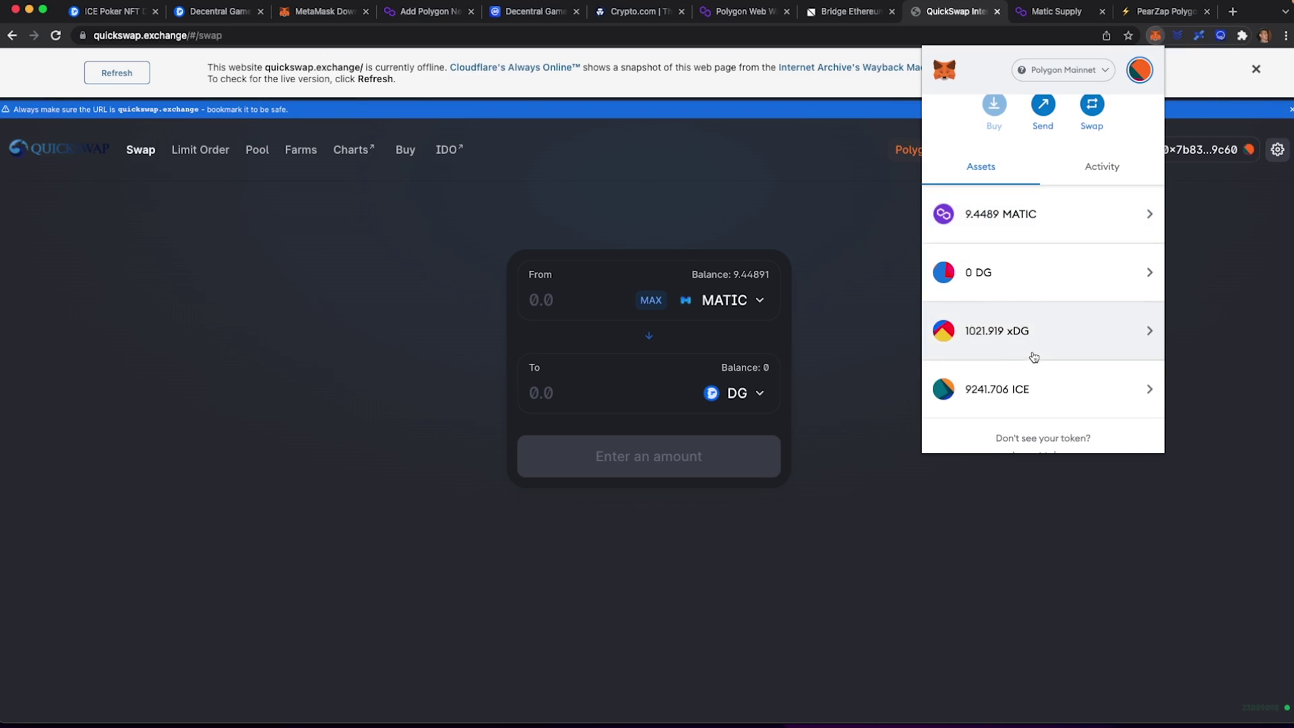
click(868, 302)
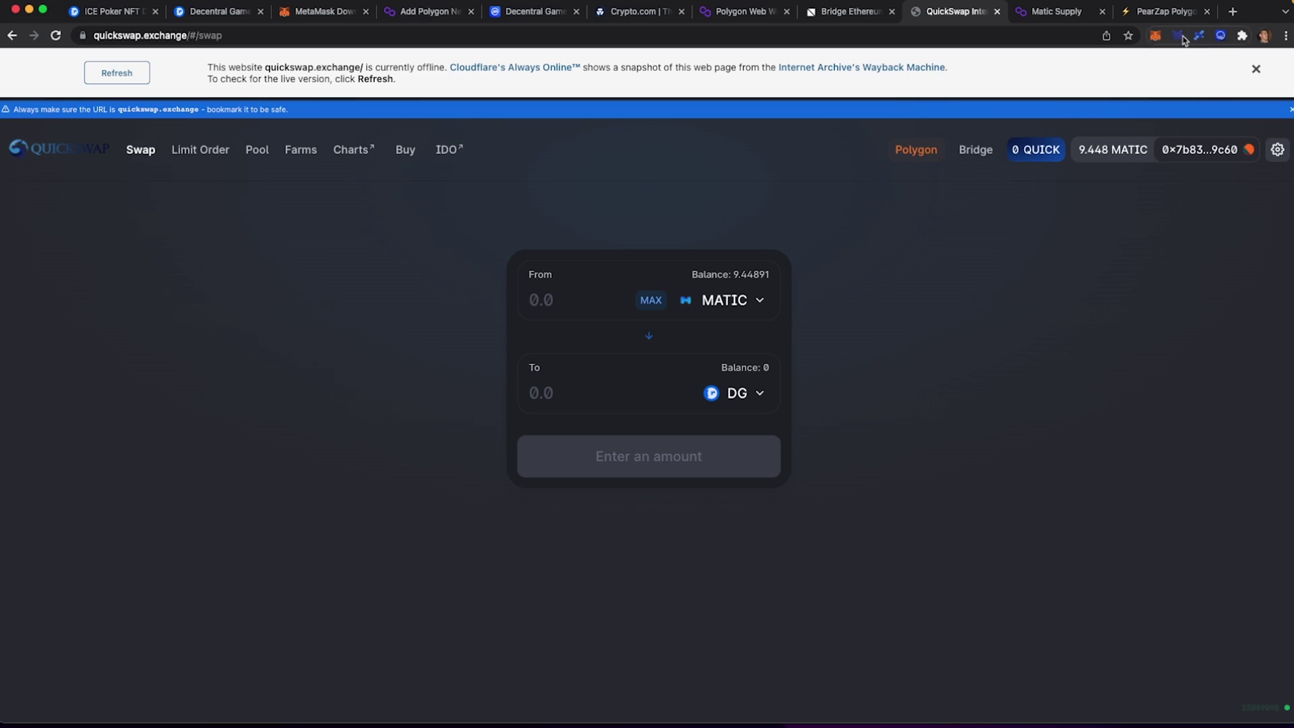
click(1155, 36)
scroll(1094, 304, down, 3)
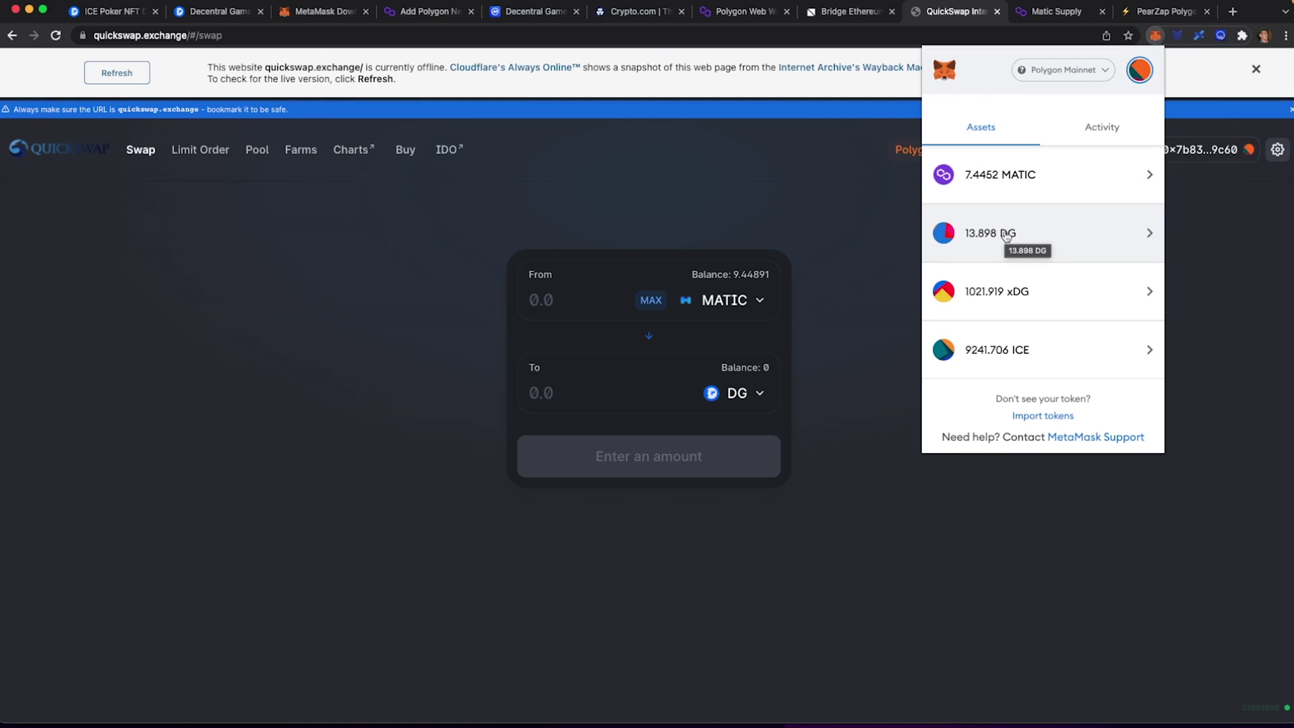
click(862, 290)
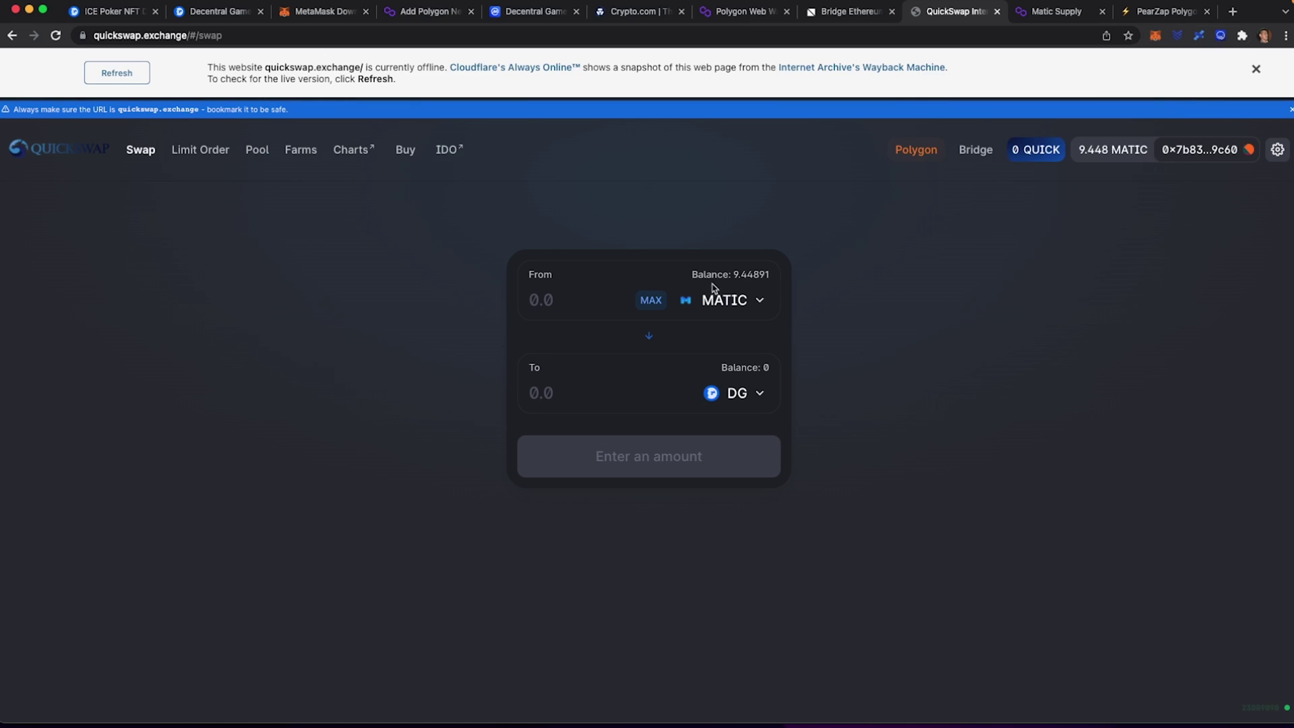
- Set the pair to DG → xDG and enter the maximum 13.8982 DG balance
click(728, 300)
text(dg)
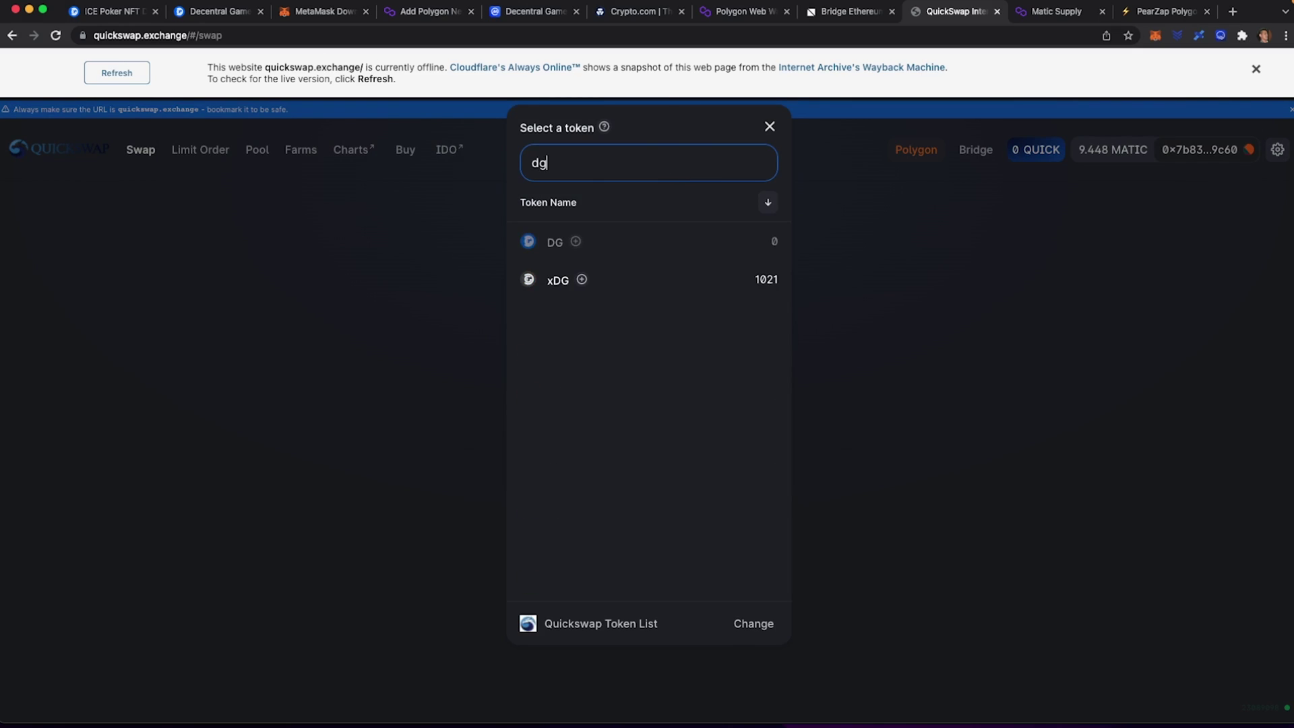
click(621, 246)
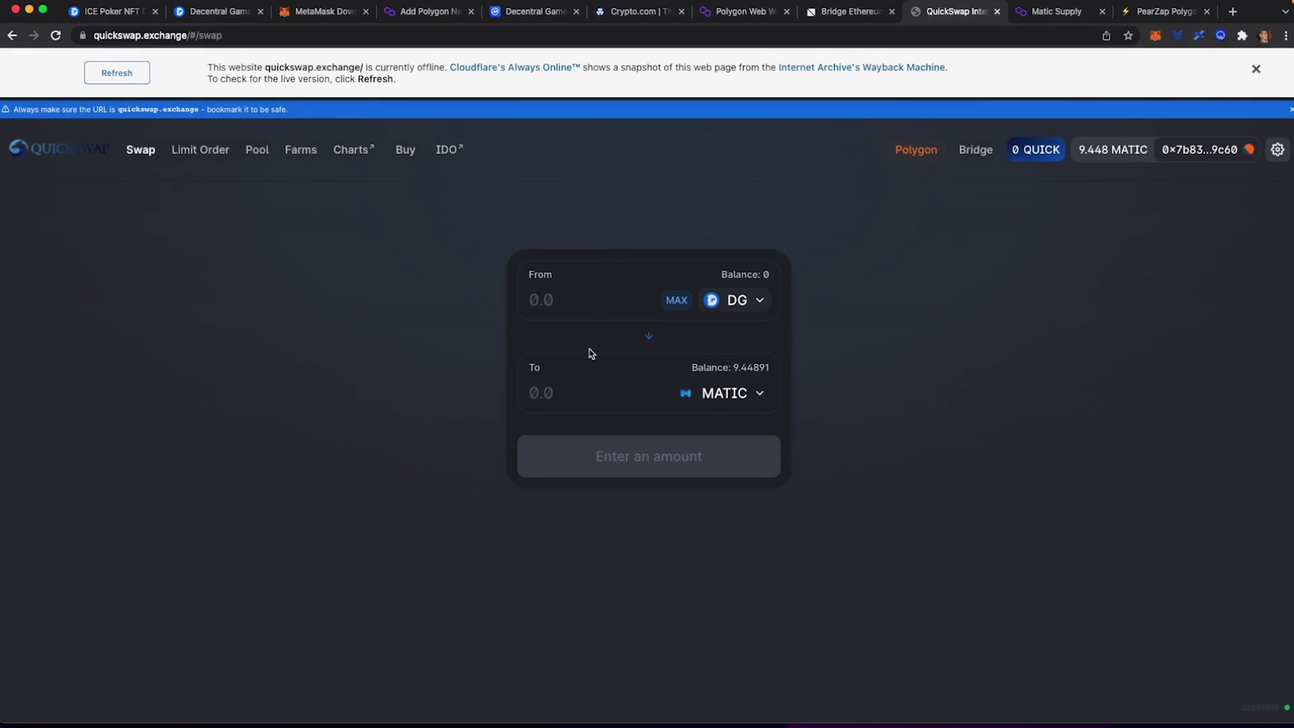
click(719, 393)
text(xdg)
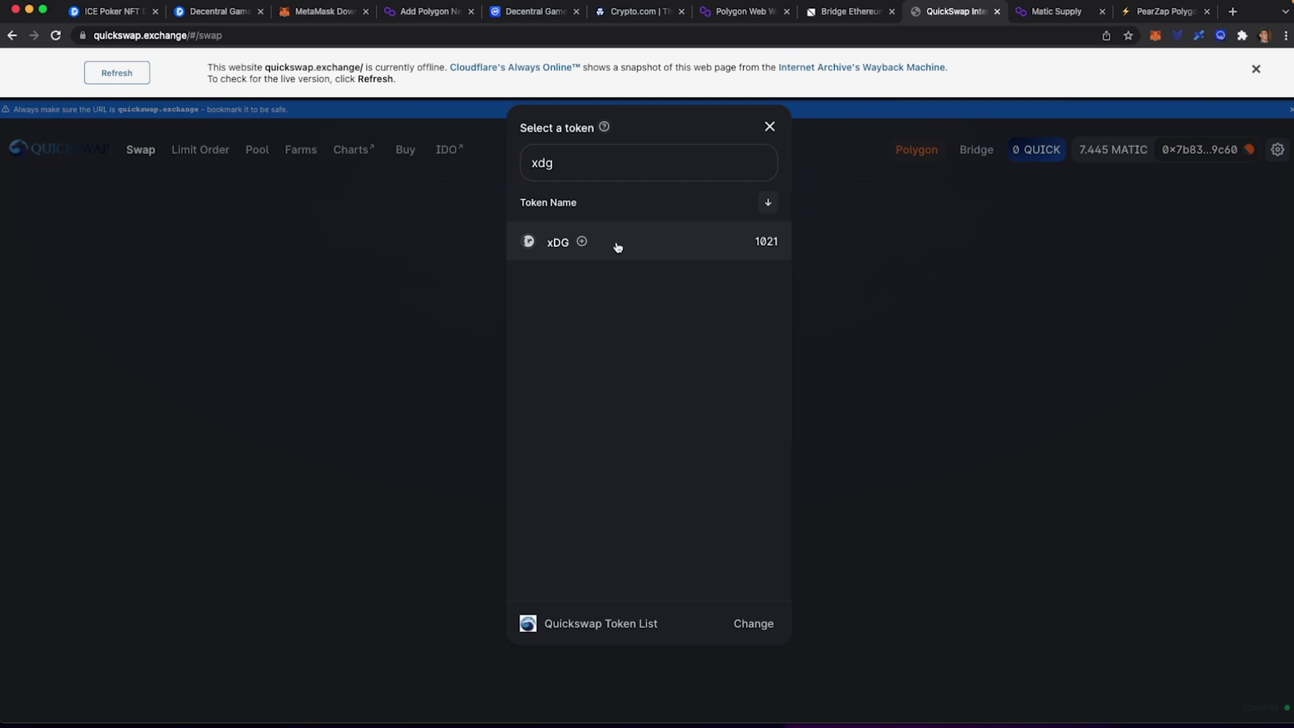
click(633, 164)
key(Return)
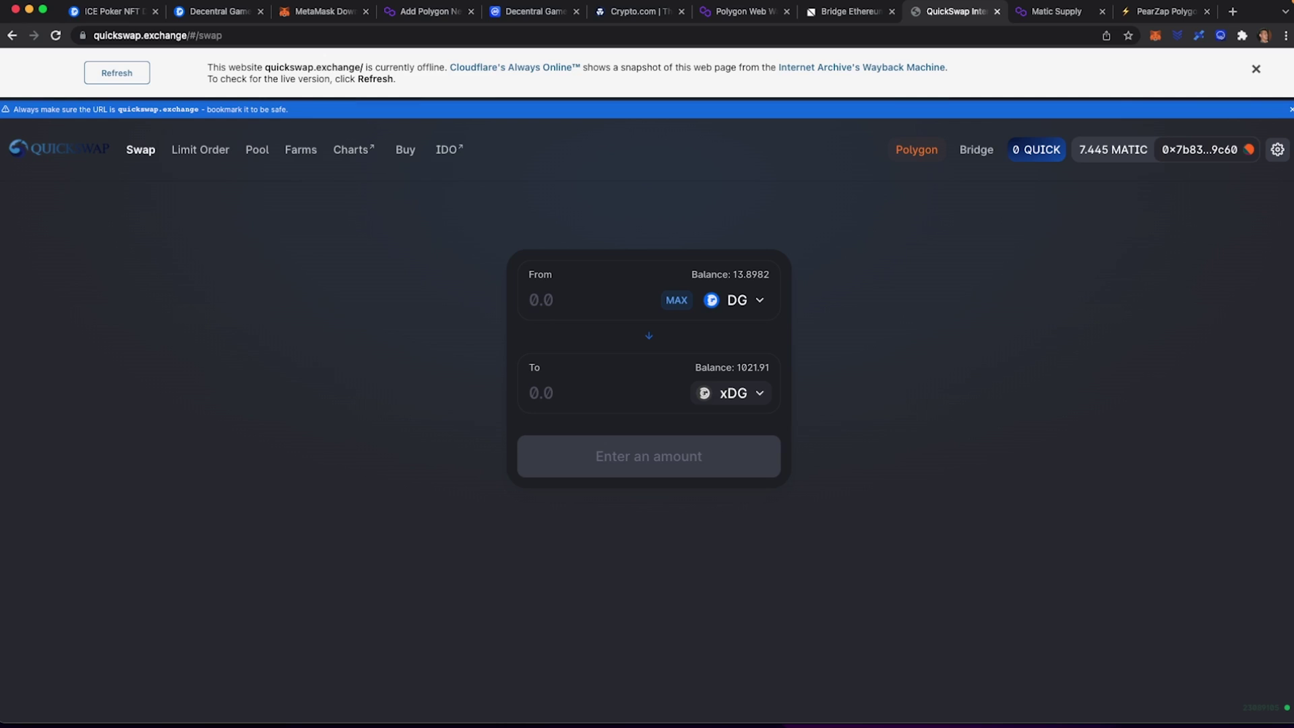
click(546, 300)
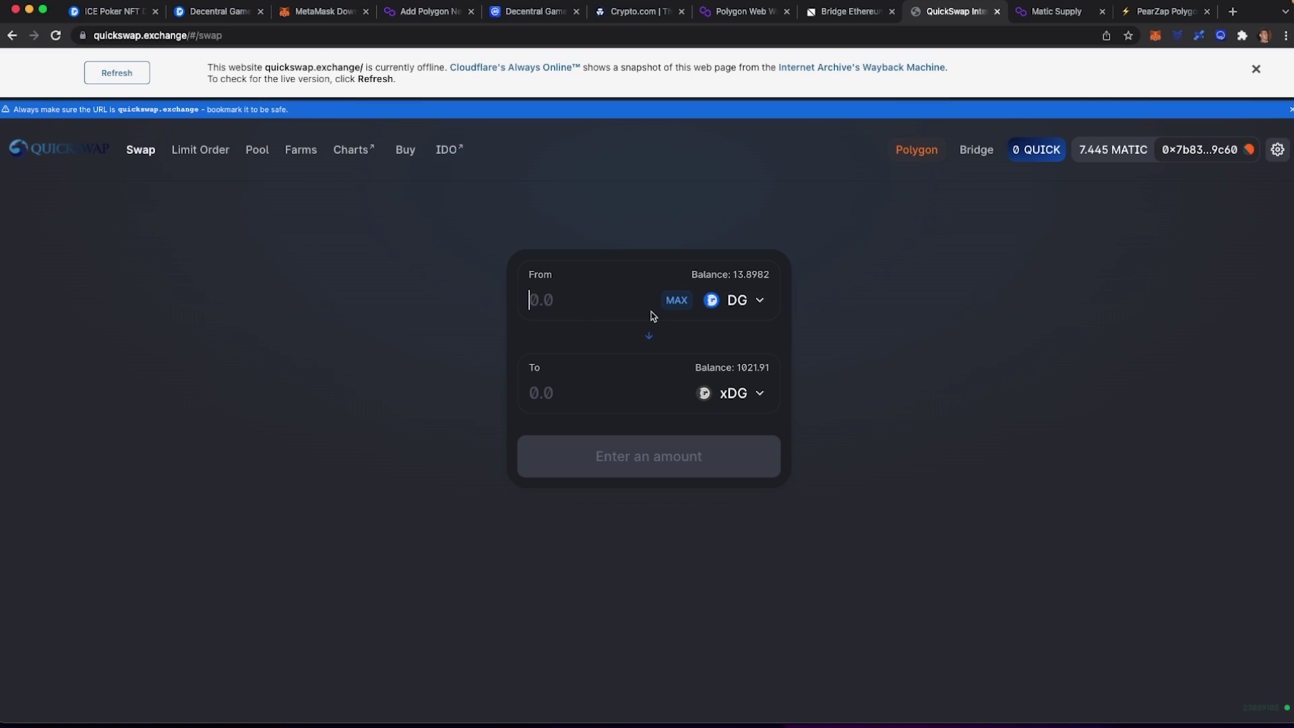
click(675, 305)
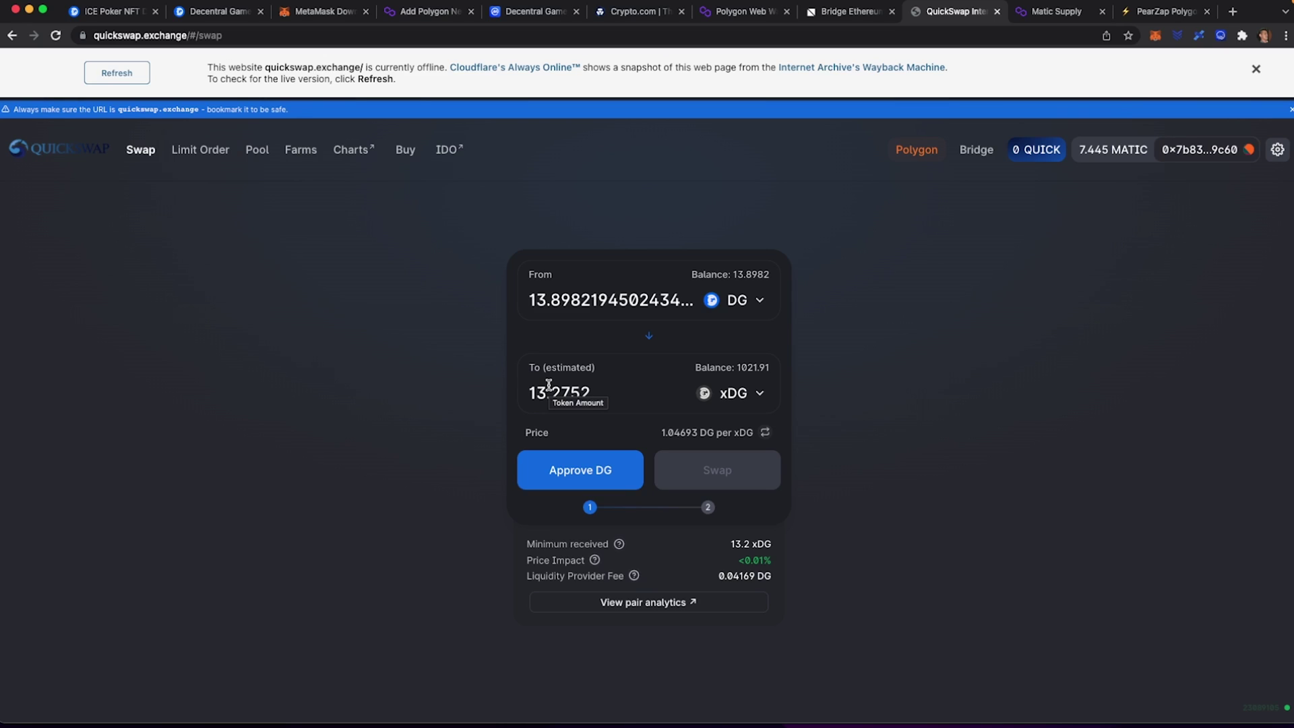
- Approve DG spending and submit the 13.8982 DG for about 13.28 xDG swap in MetaMask
click(586, 475)
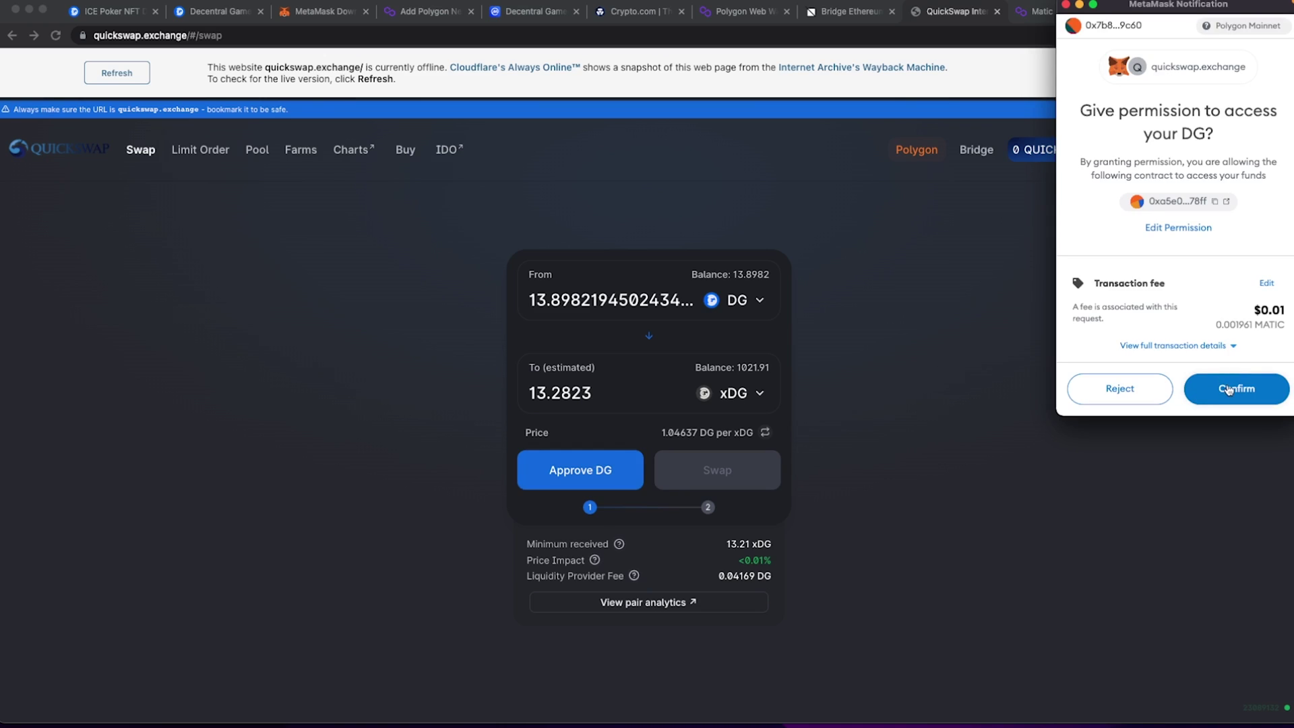
click(1232, 387)
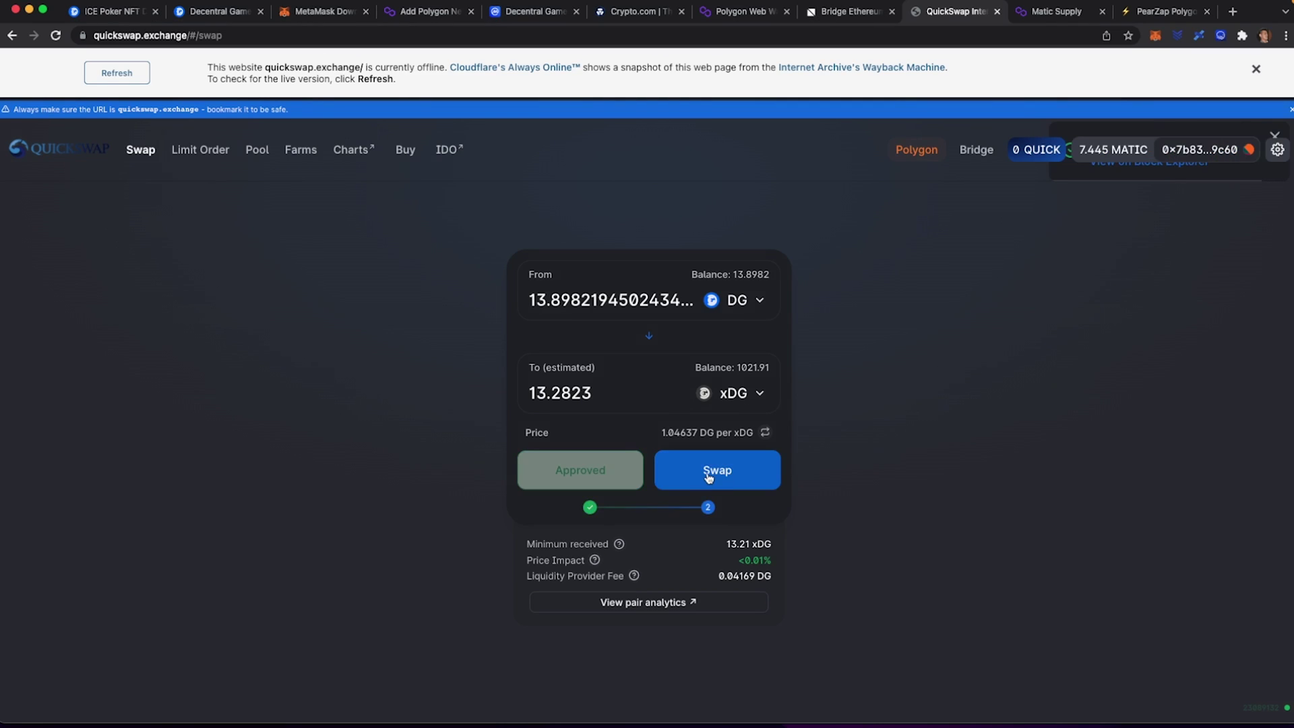
click(709, 478)
click(695, 495)
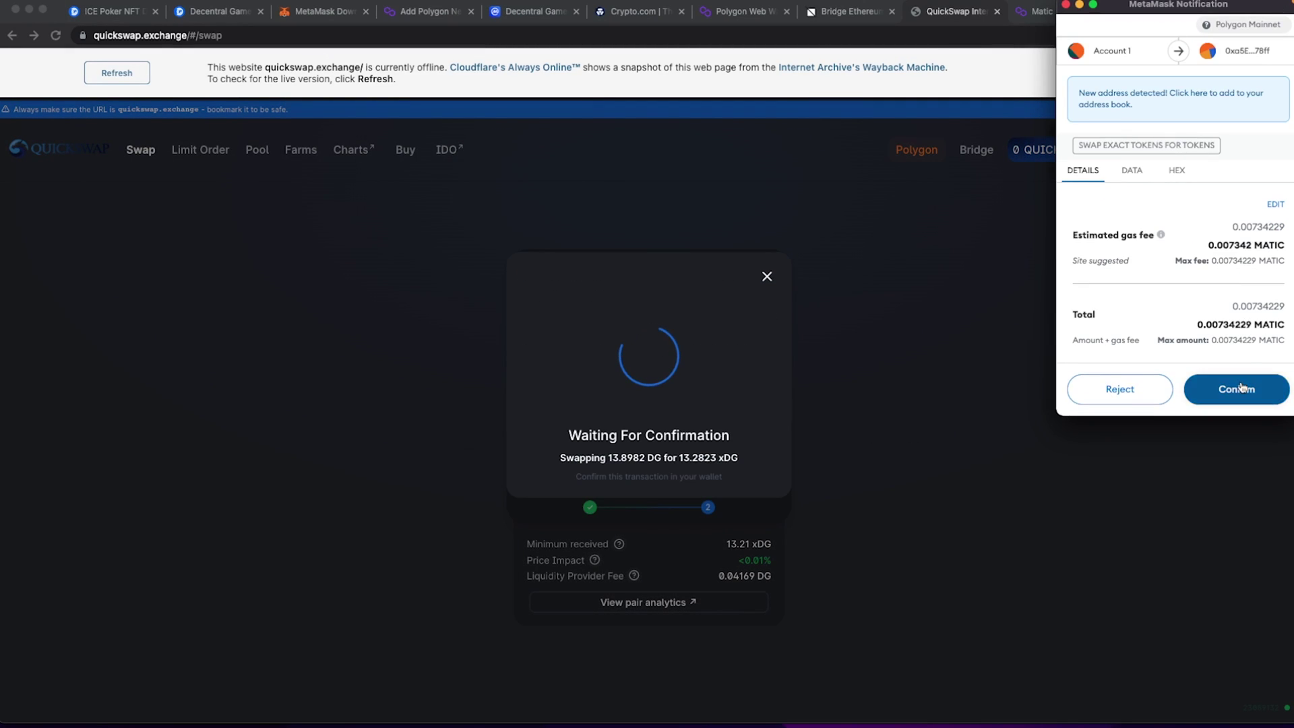
click(1236, 389)
click(949, 390)
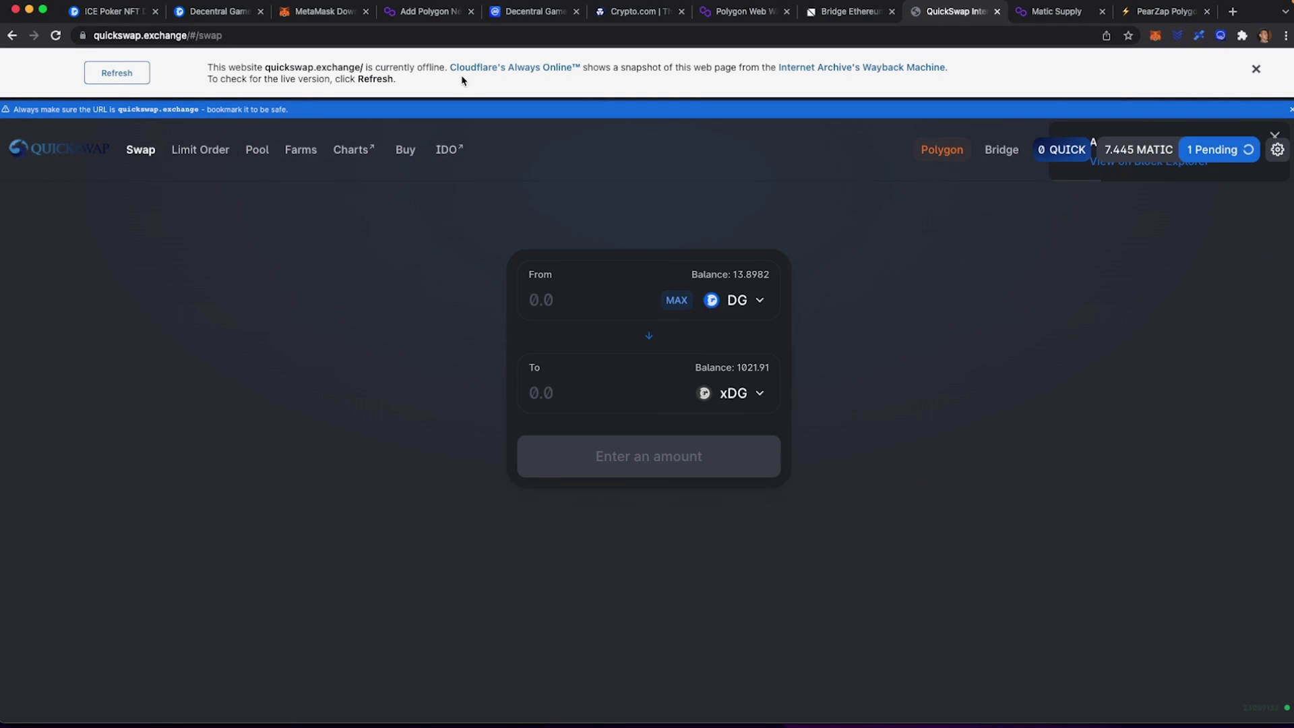
click(219, 15)
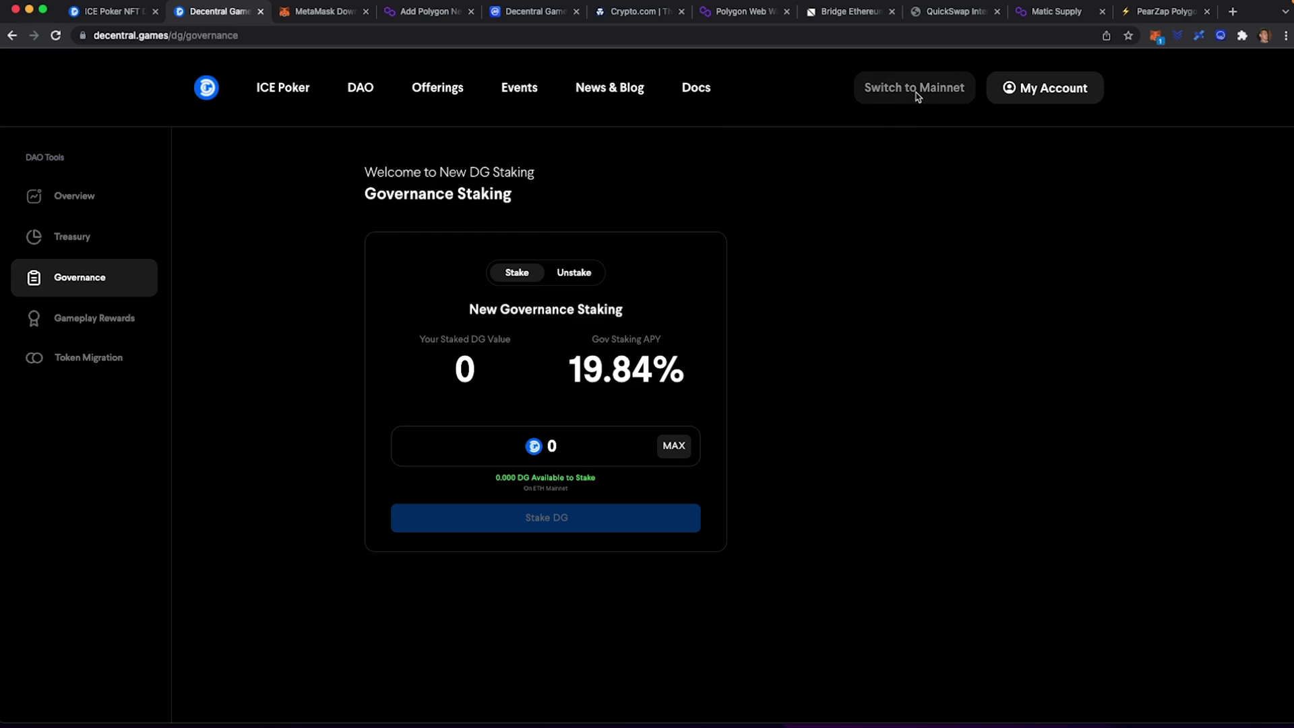
- Switch Decentral Games to mainnet and review the 1,035 staked xDG before returning to QuickSwap
click(917, 95)
click(1240, 377)
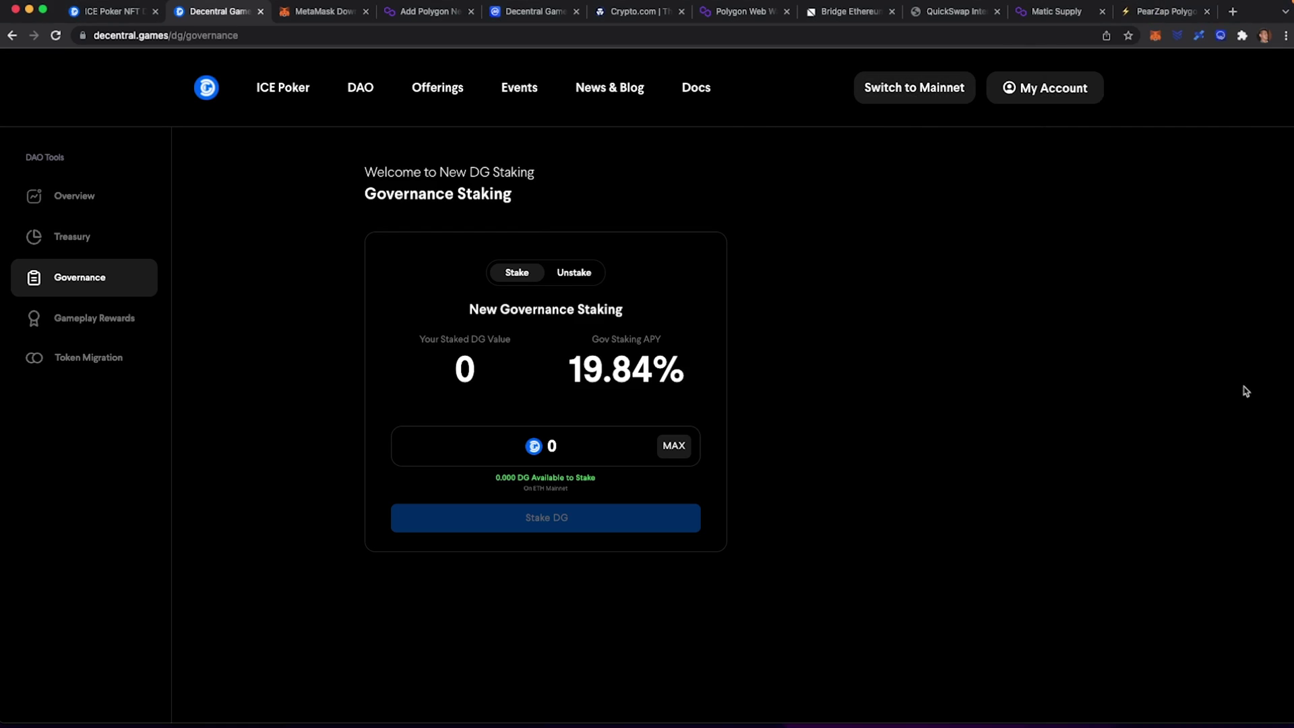
click(925, 100)
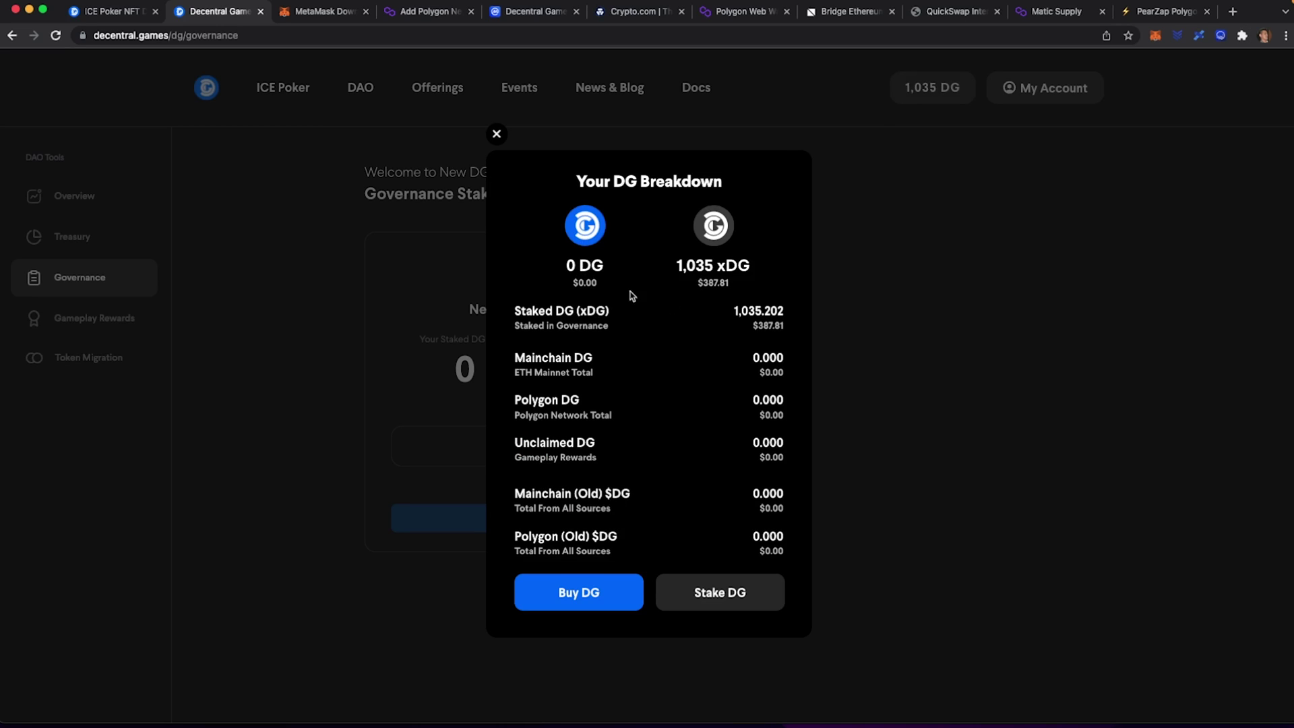
drag(520, 310, 588, 312)
click(593, 314)
click(905, 257)
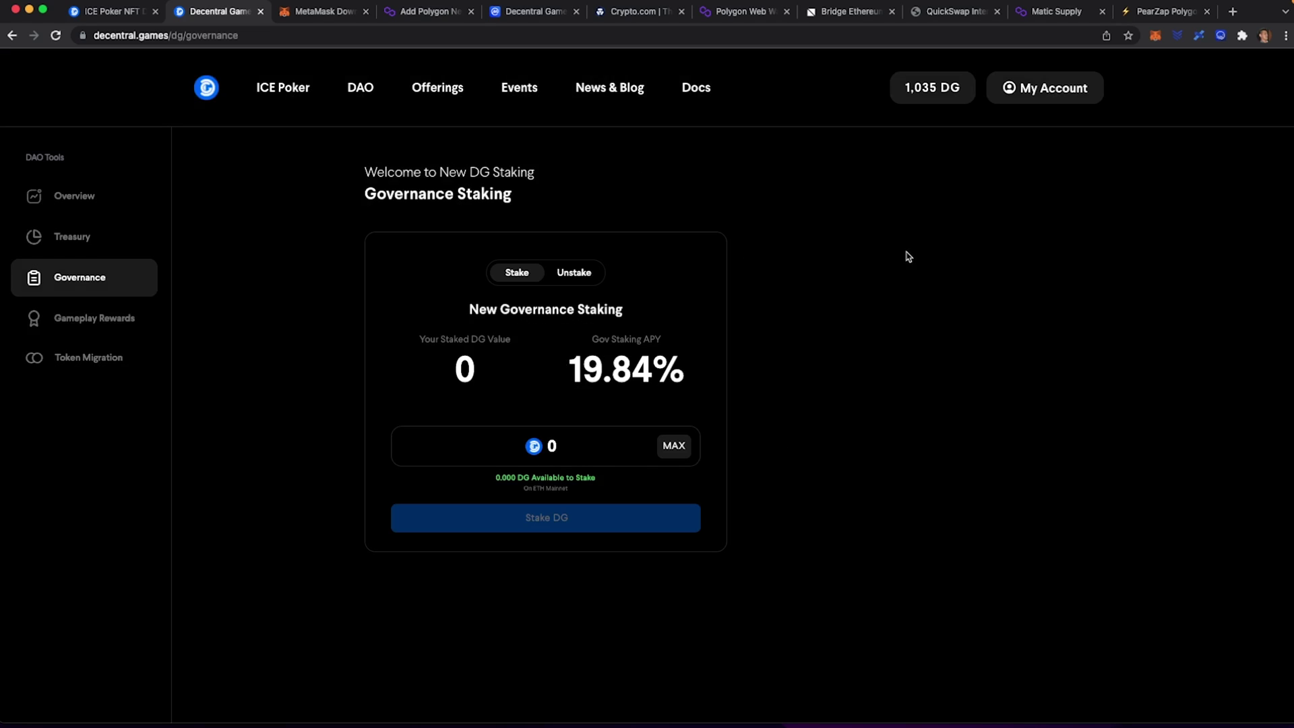
- Choose MATIC as the token to swap from on QuickSwap
click(947, 12)
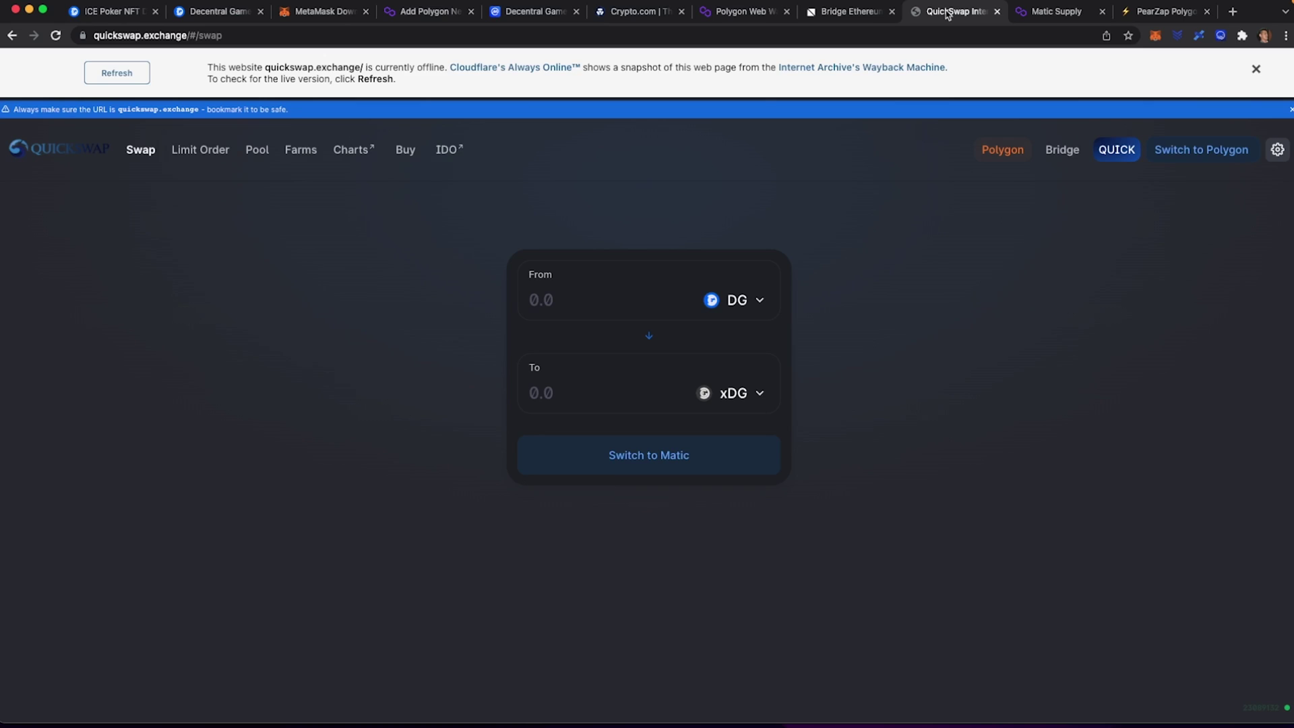
click(577, 303)
click(753, 305)
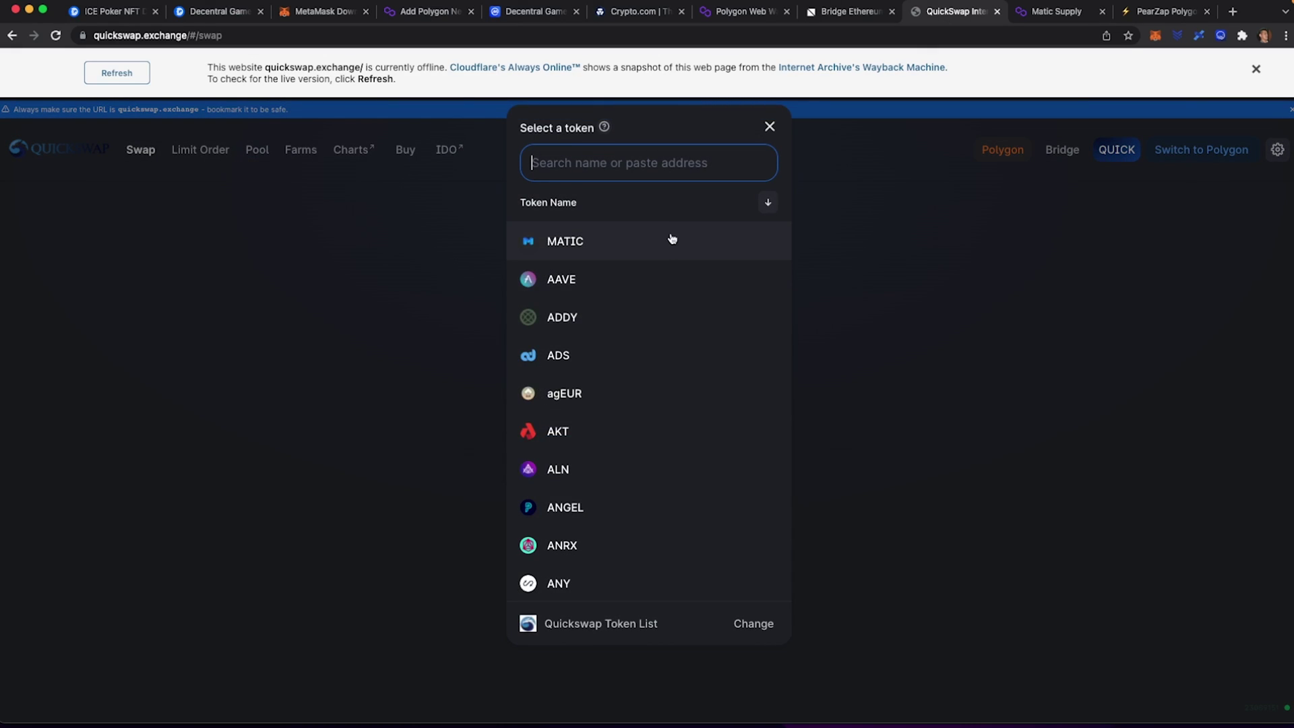
click(670, 241)
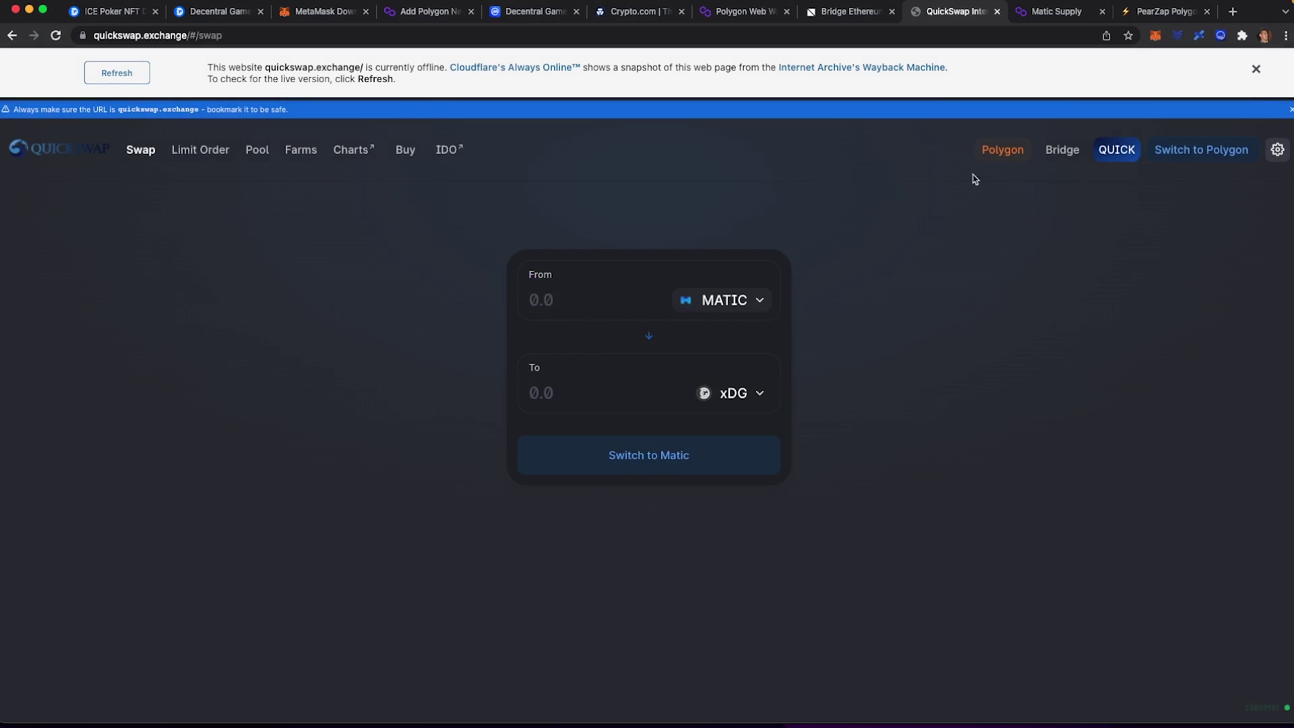
- Switch the MetaMask wallet network to Polygon Mainnet
click(1155, 37)
click(1140, 70)
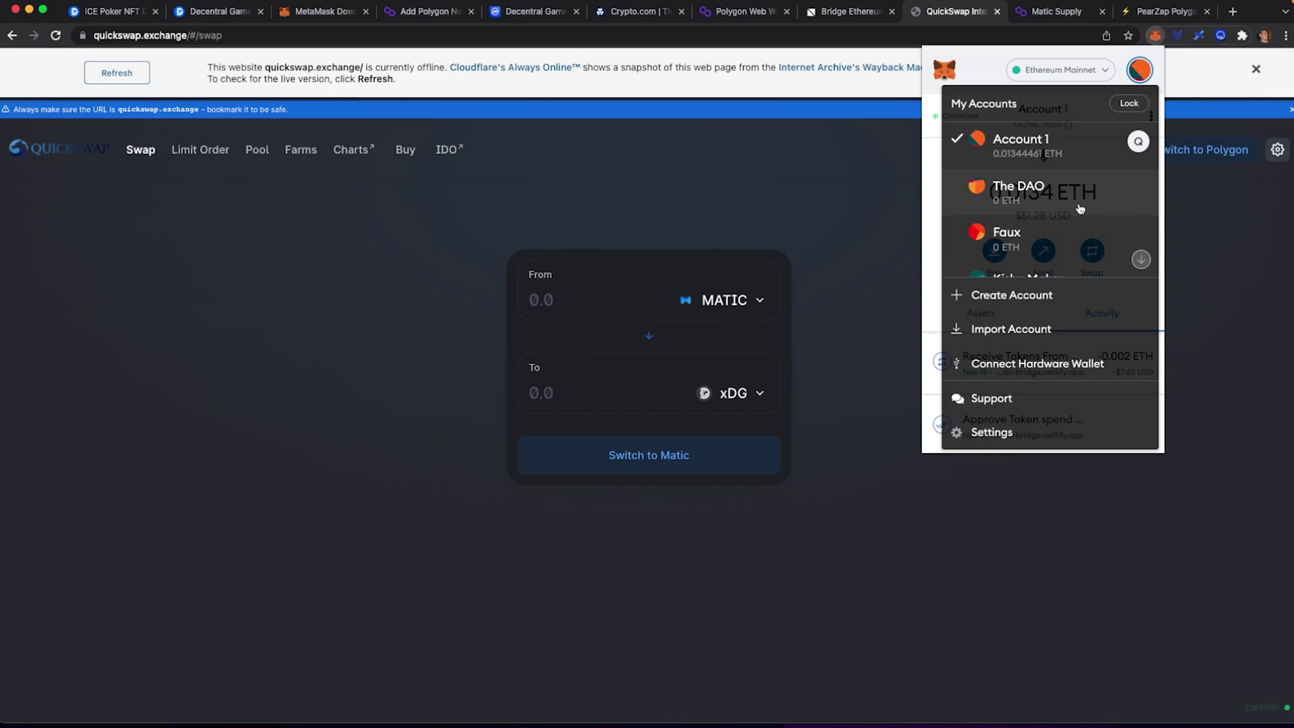
click(1086, 83)
click(1083, 74)
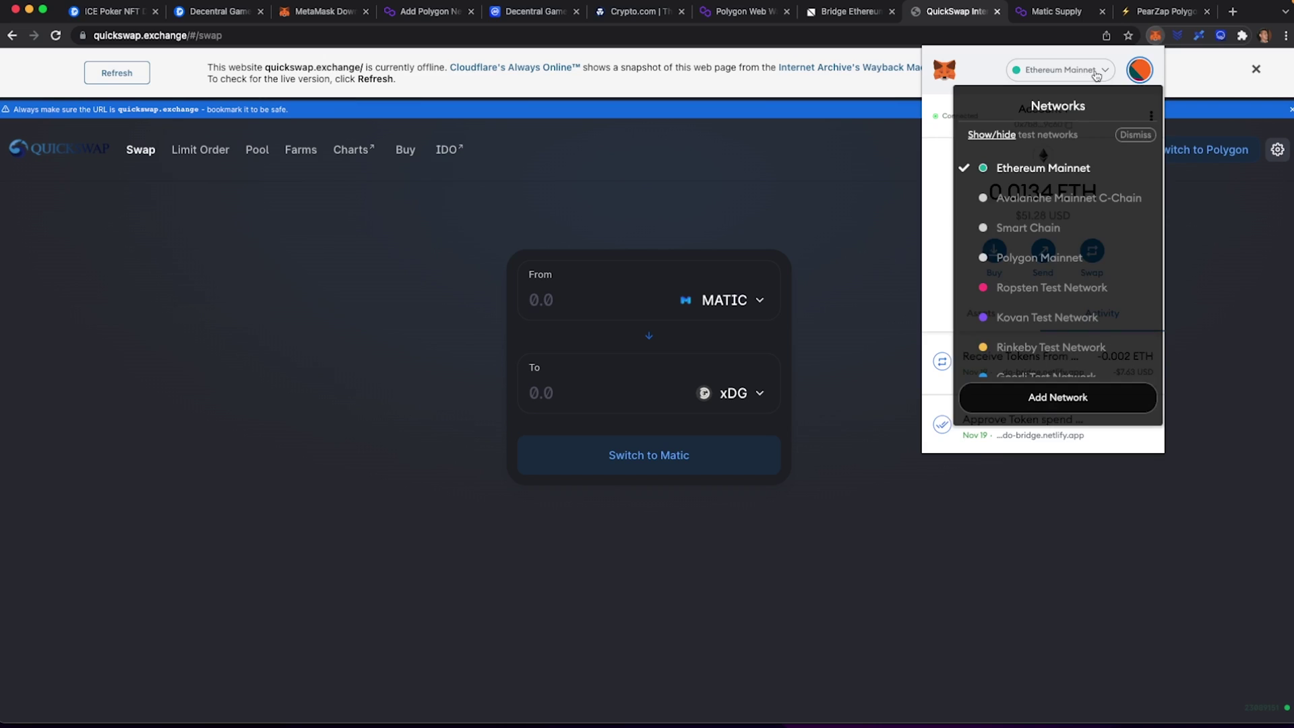
click(1054, 257)
click(883, 281)
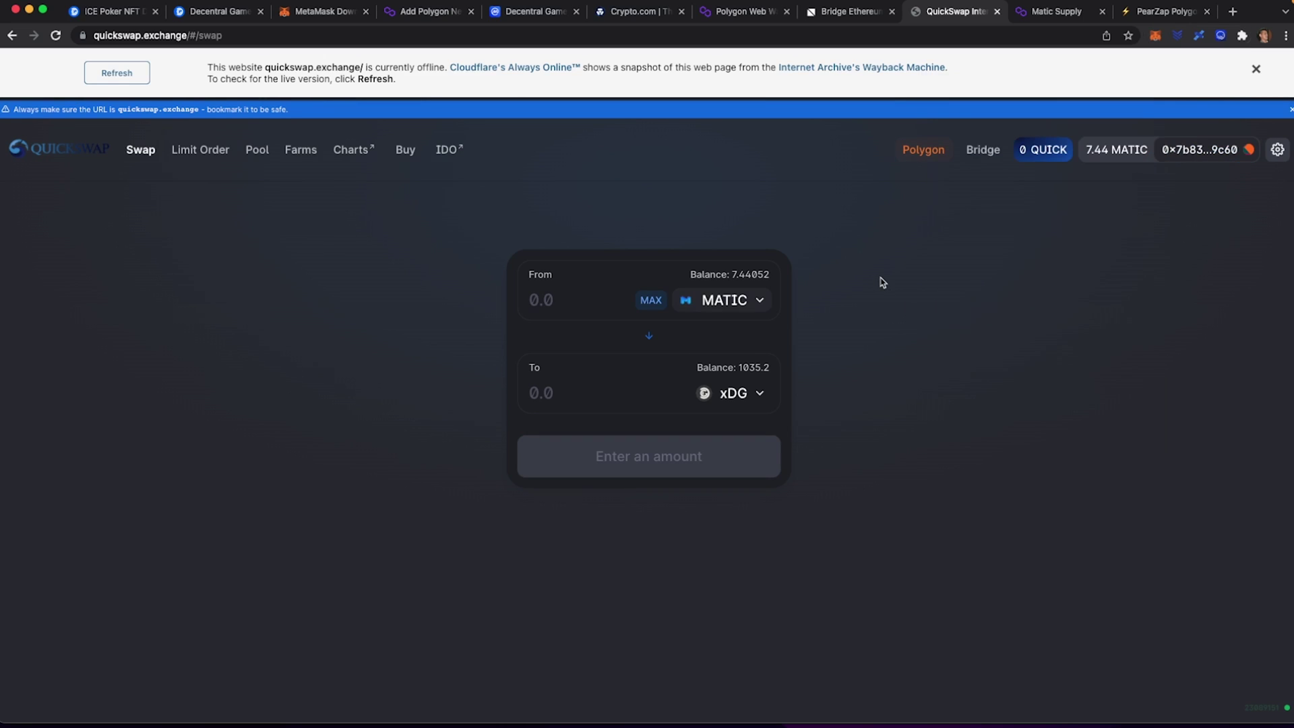
- Enter 2 MATIC and pick ICE to receive, quoting about 23.7035 ICE
click(571, 296)
text(2)
click(741, 393)
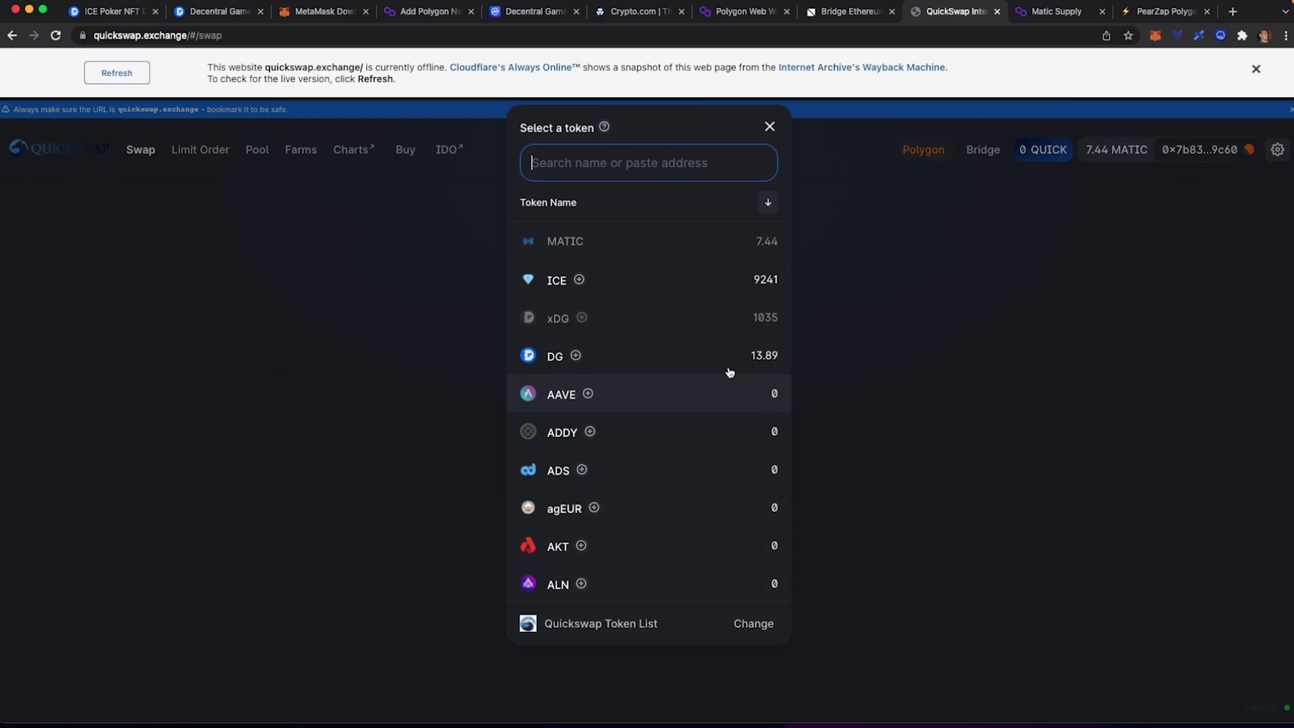
text(ice)
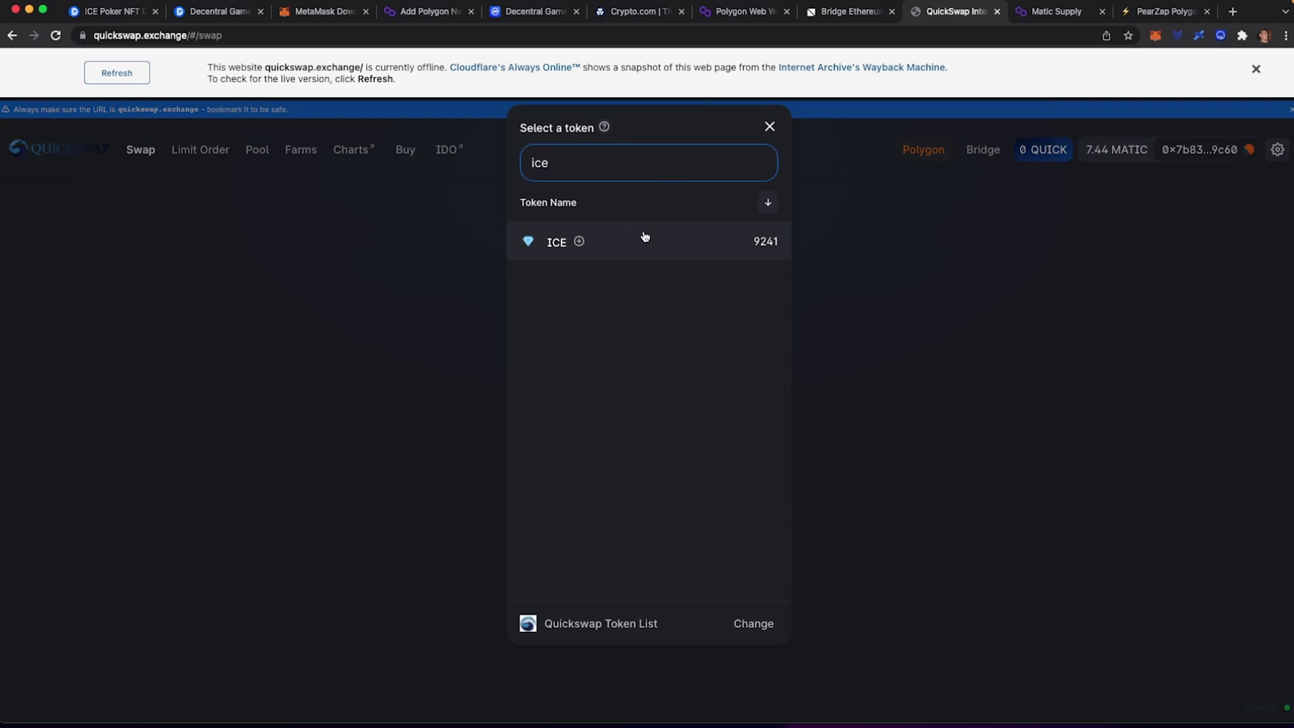
click(645, 237)
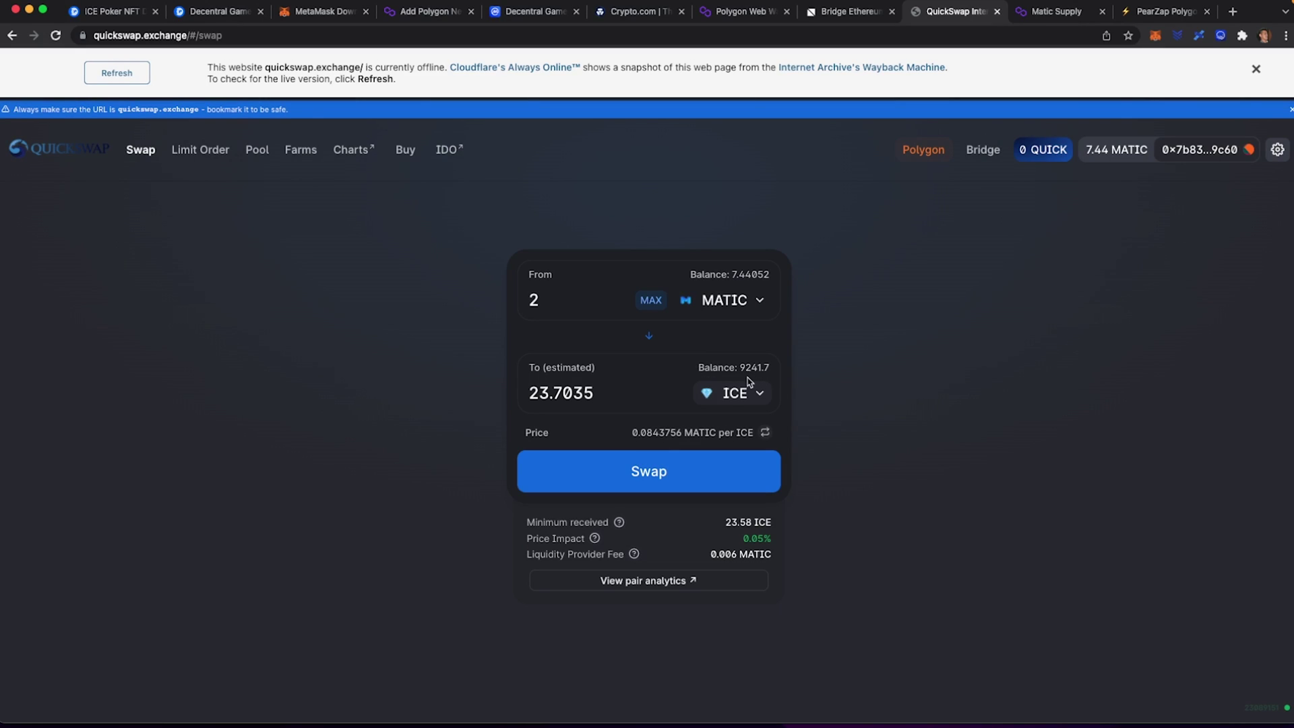
- Submit the 2 MATIC for ICE swap in MetaMask and check the wallet's 9,265.41 ICE balance
click(649, 476)
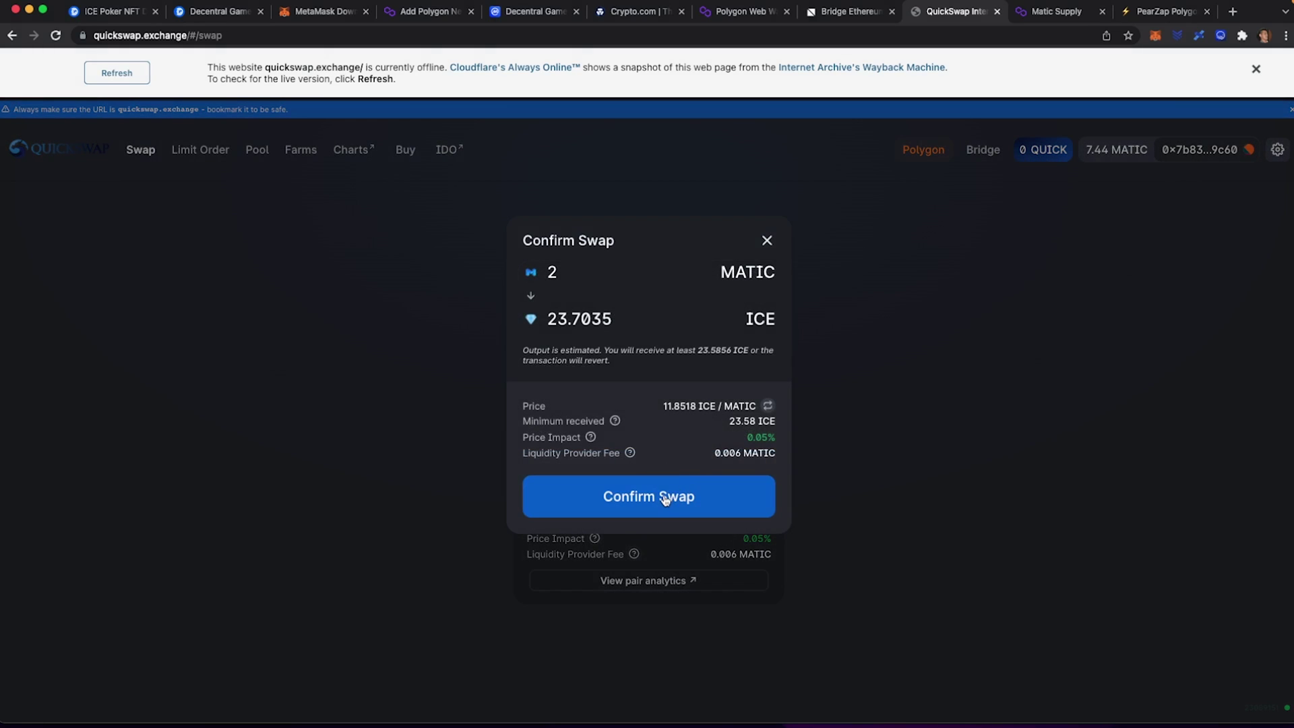
click(666, 499)
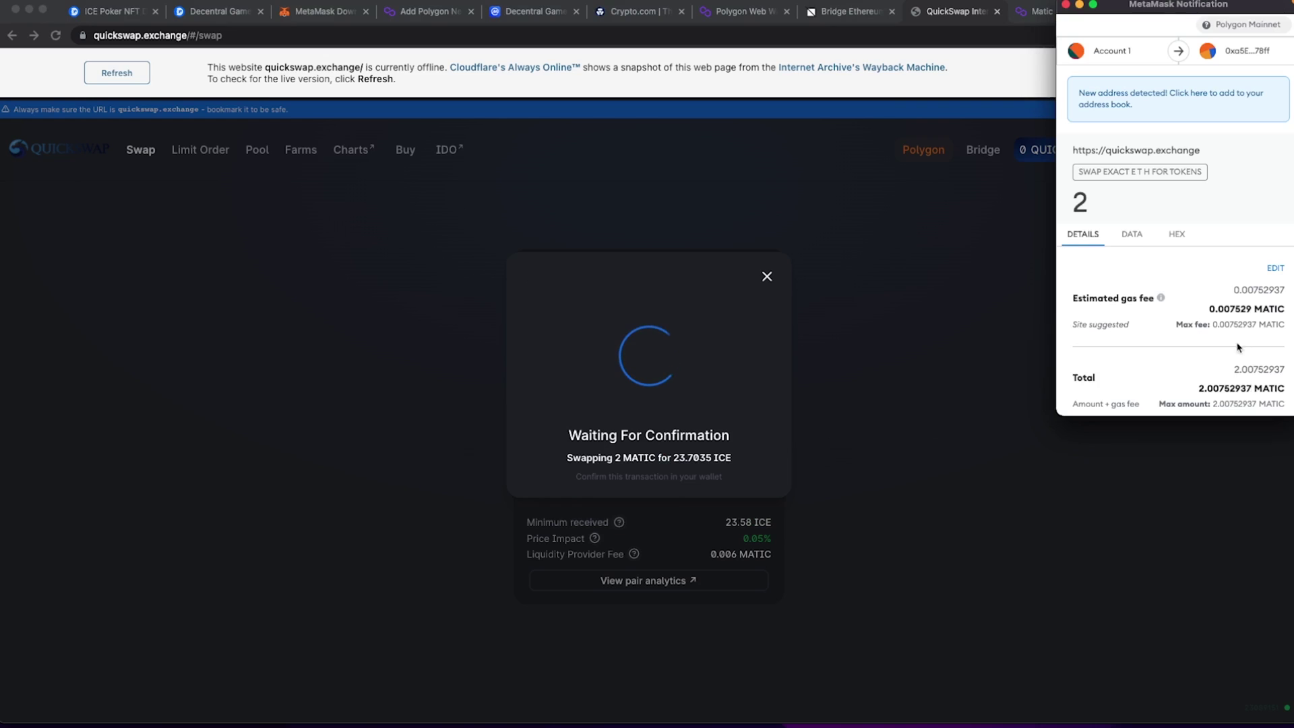
scroll(1241, 368, down, 1)
click(1236, 391)
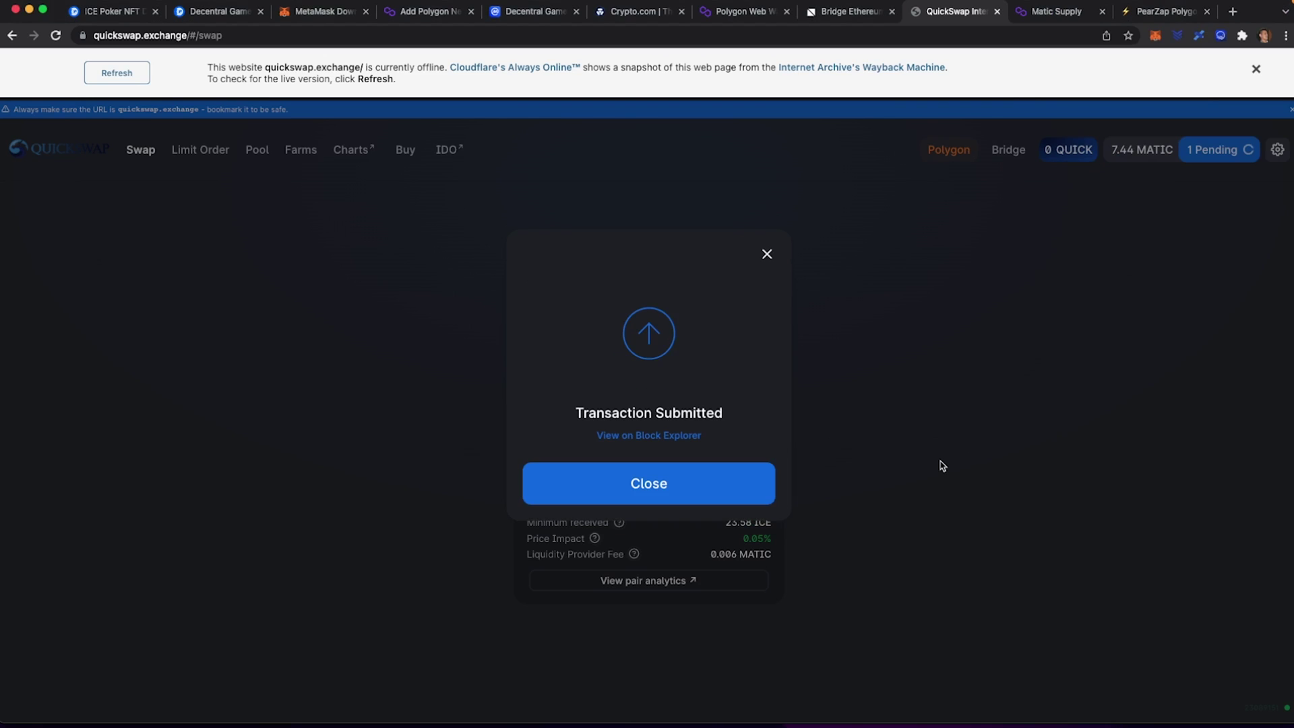
click(657, 497)
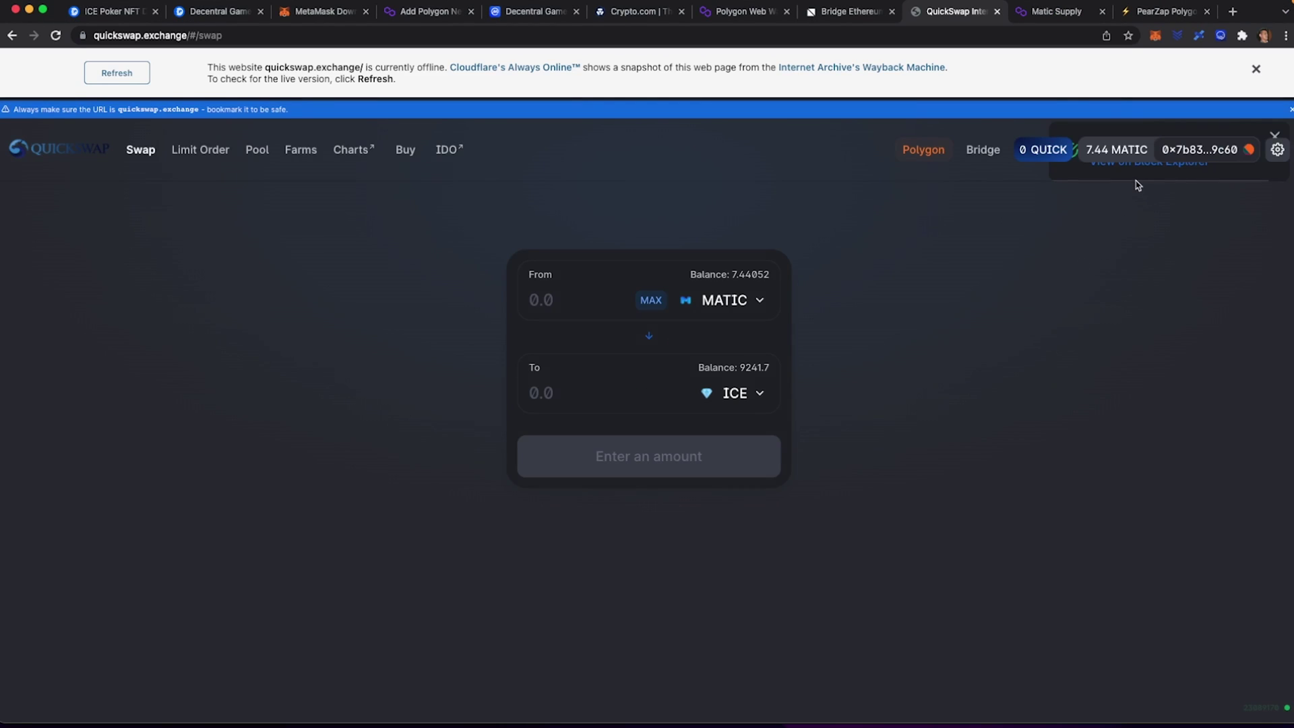
click(1155, 37)
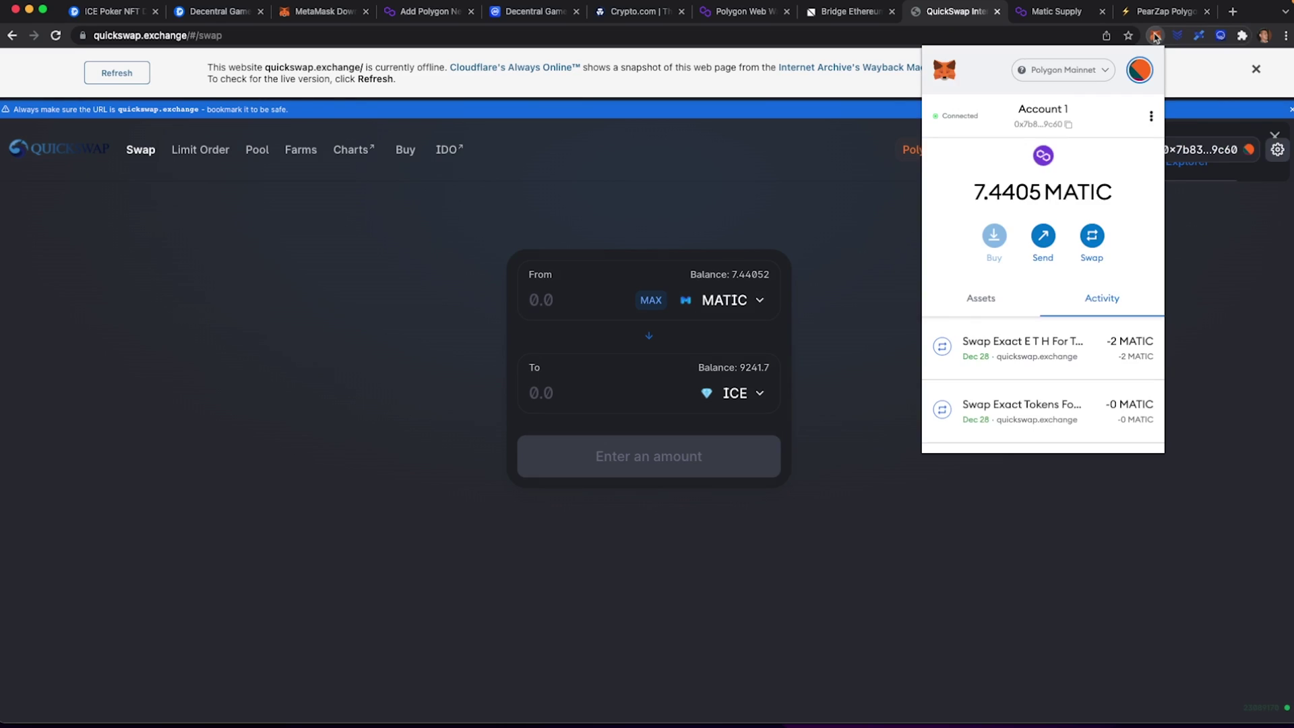
click(983, 305)
scroll(1049, 341, down, 5)
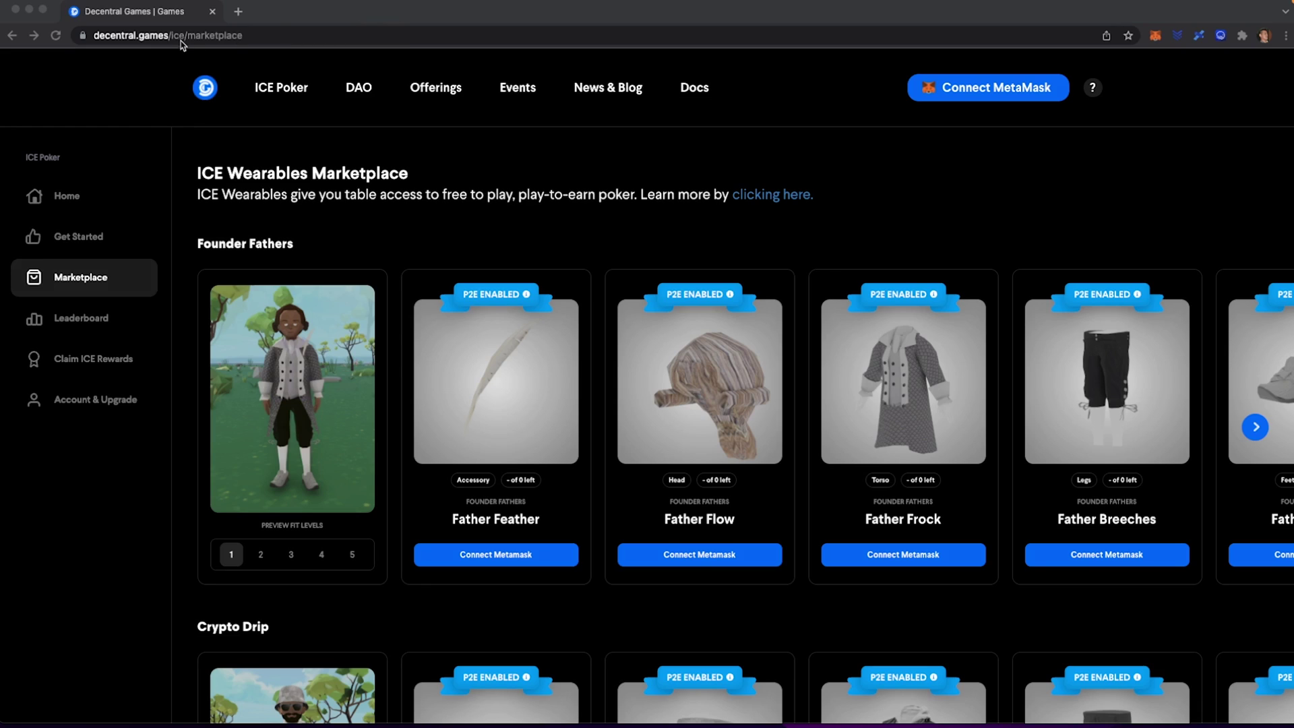
- Connect MetaMask to the ICE Wearables Marketplace and sign the Decentral Games login message
click(305, 22)
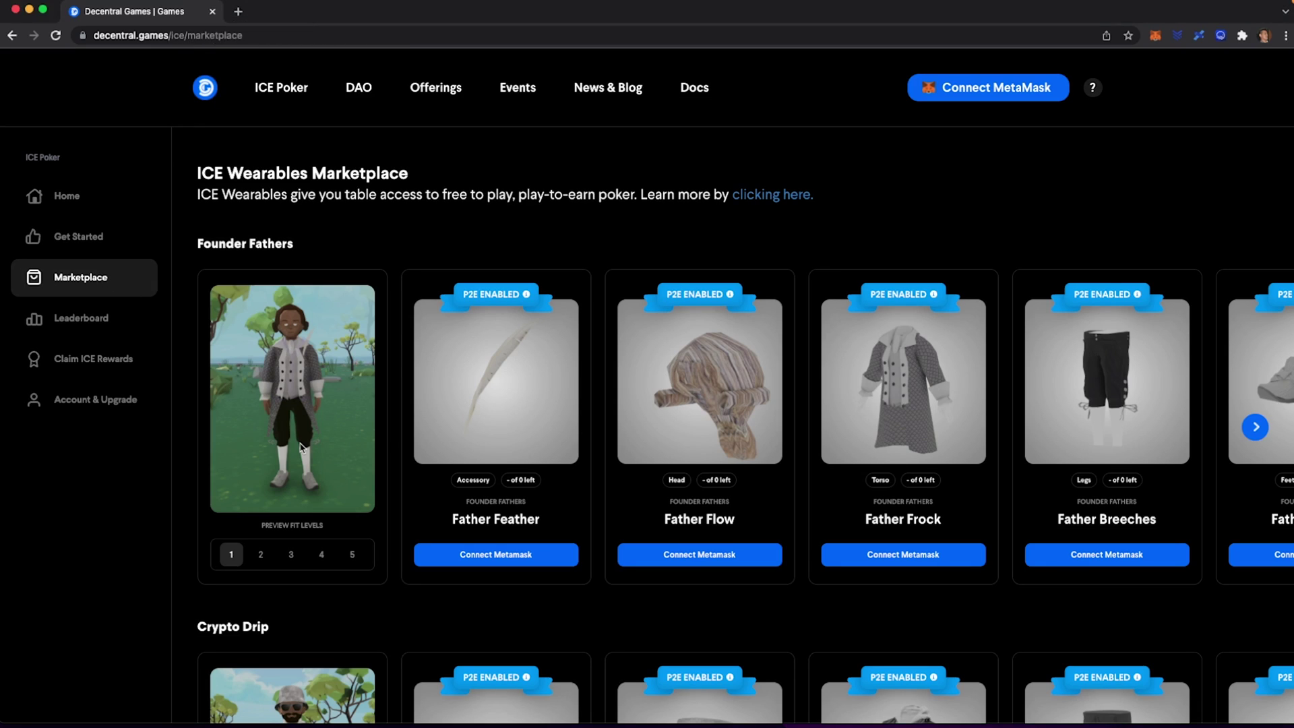
click(984, 88)
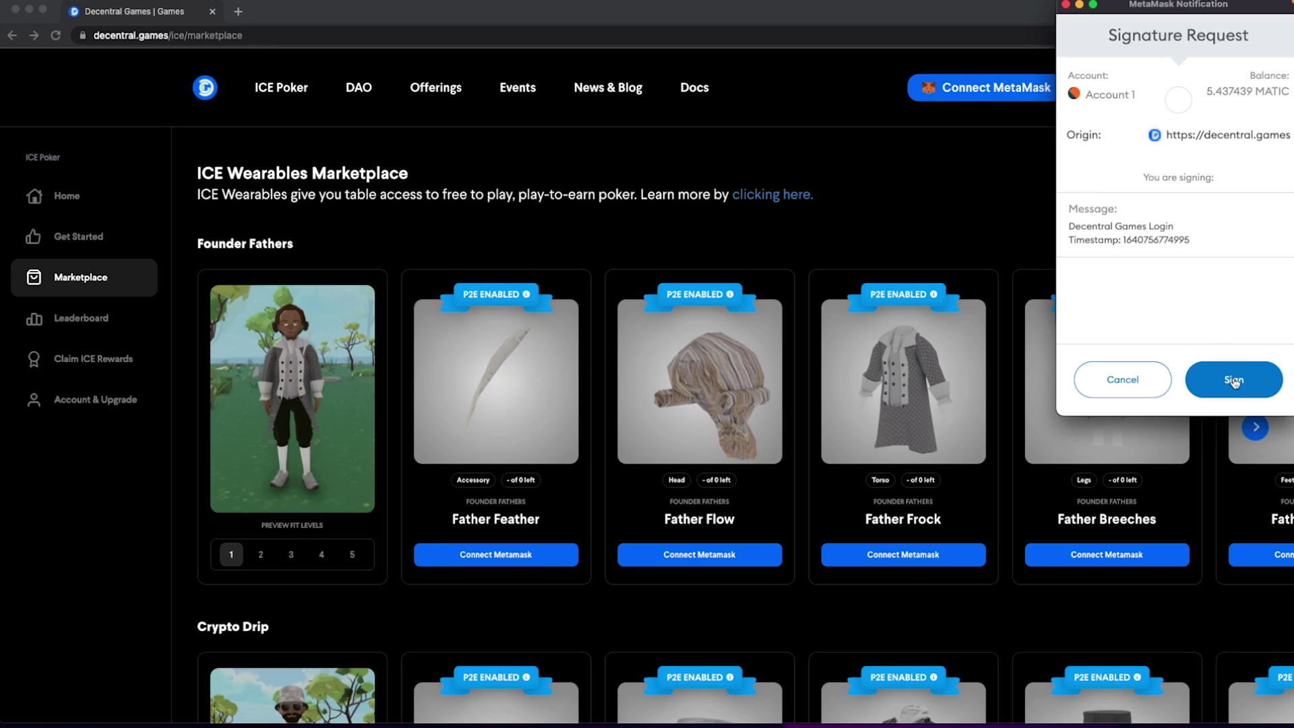
click(1234, 380)
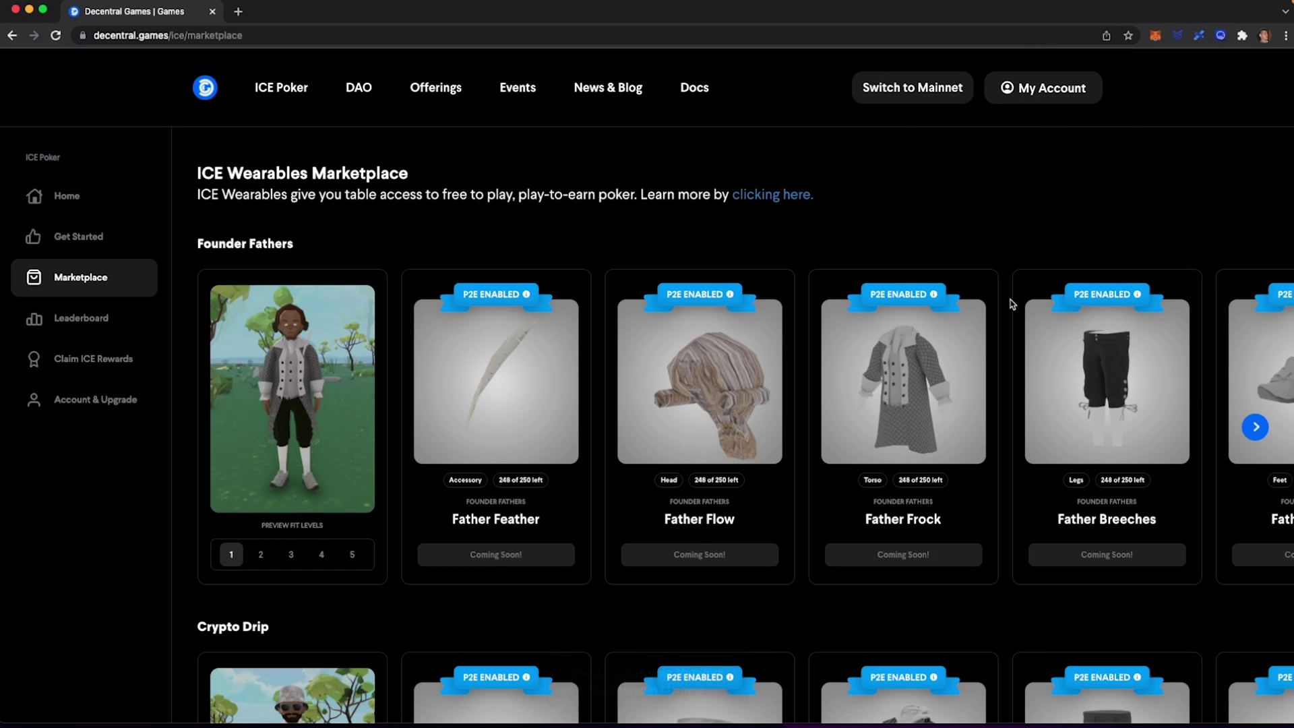
- Switch the MetaMask network to Ethereum Mainnet so the 1,035 DG balance appears
click(1154, 36)
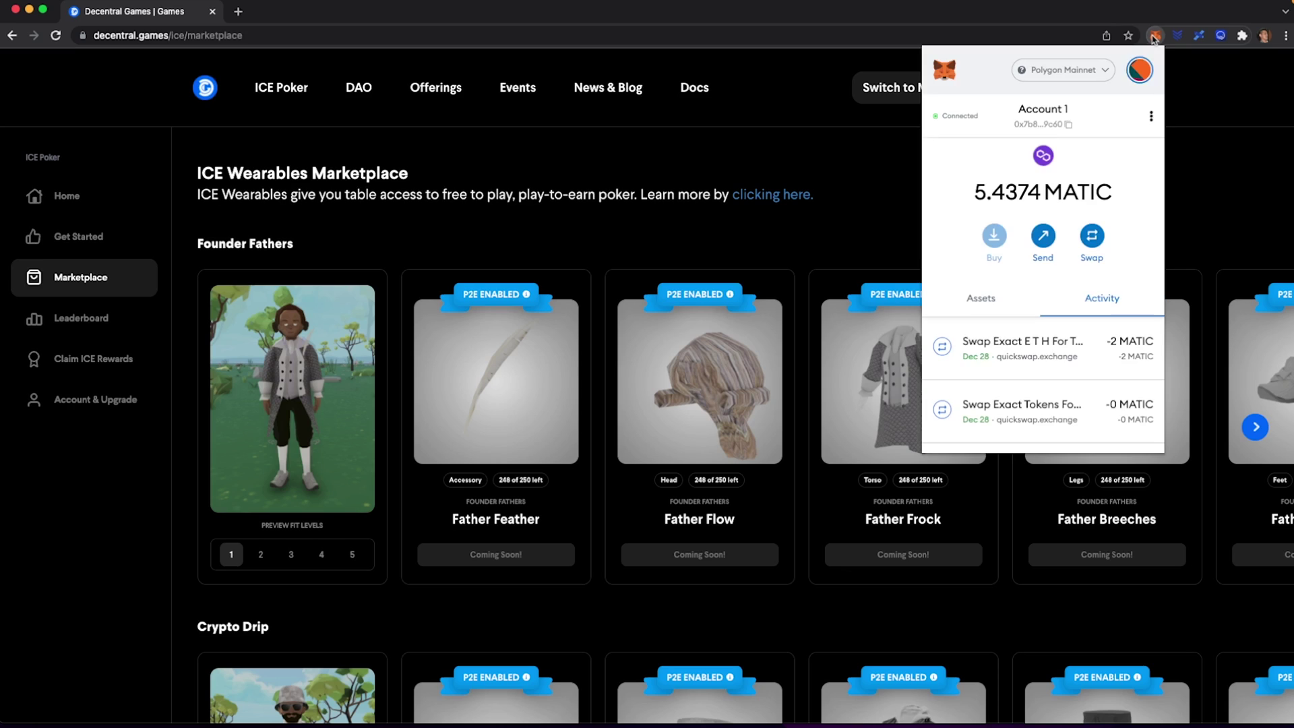
click(1139, 72)
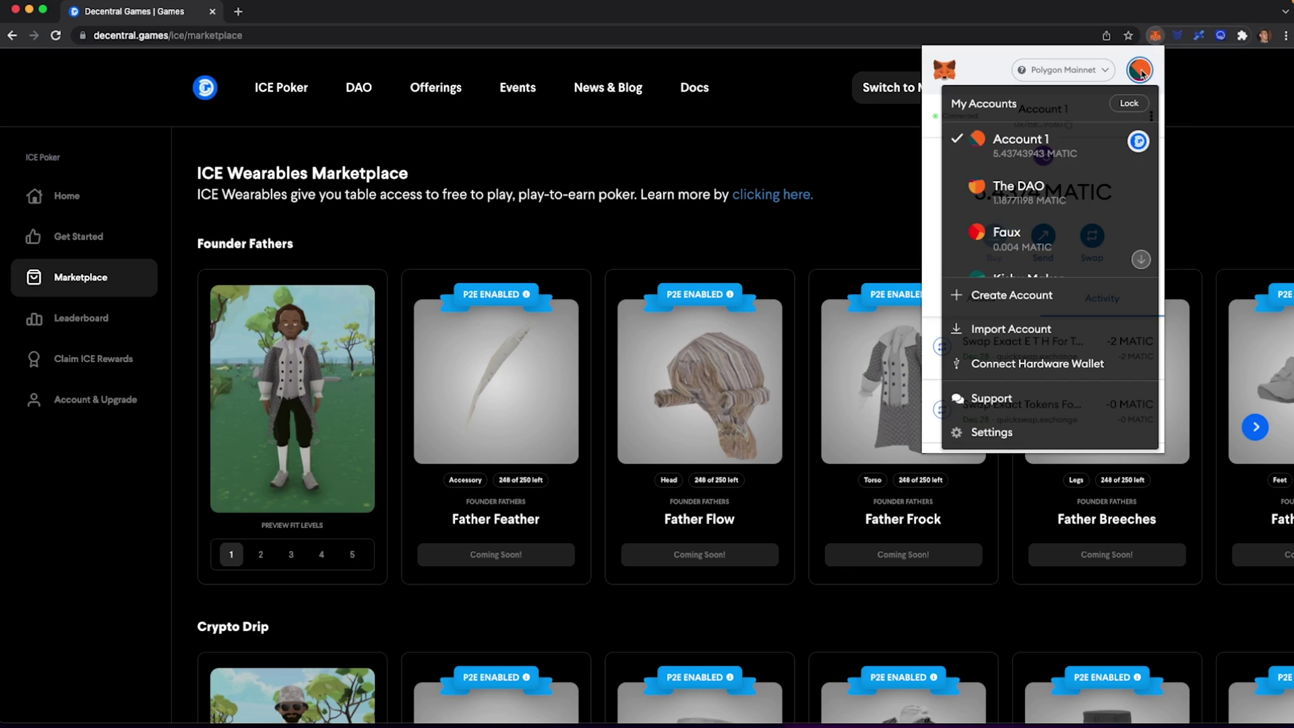
click(1139, 72)
click(1063, 70)
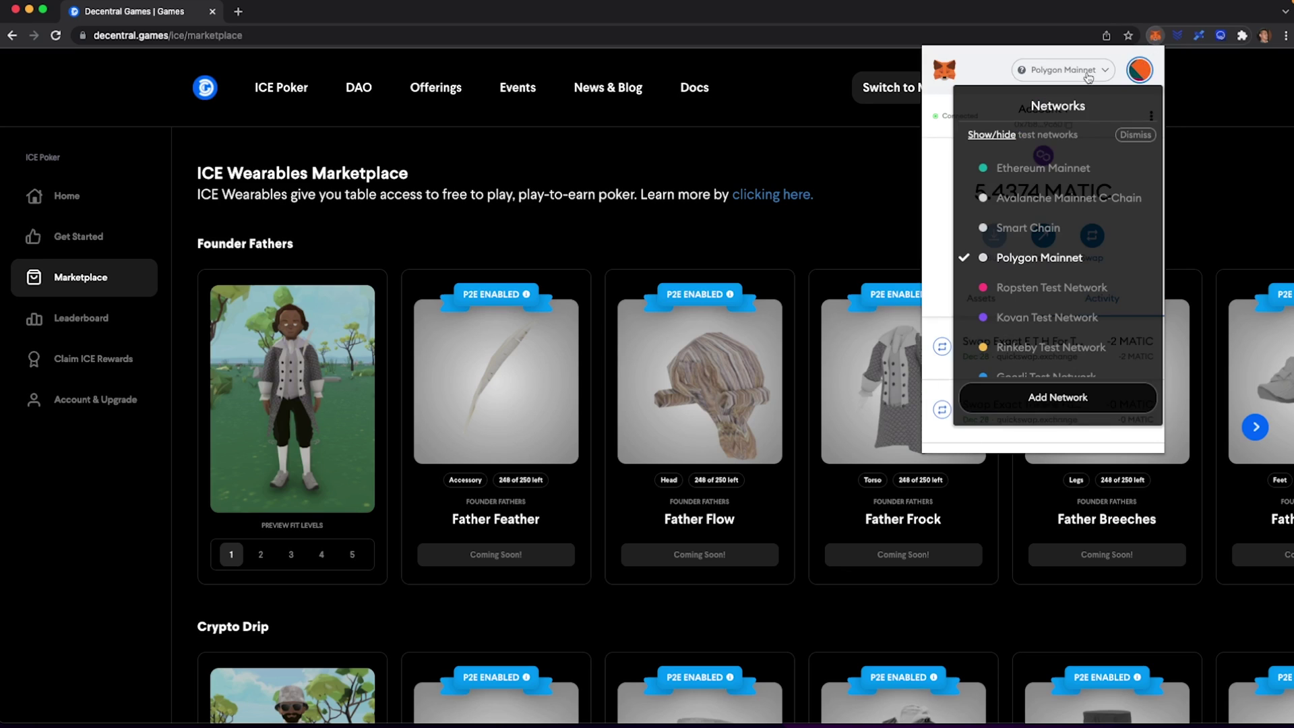
click(1056, 174)
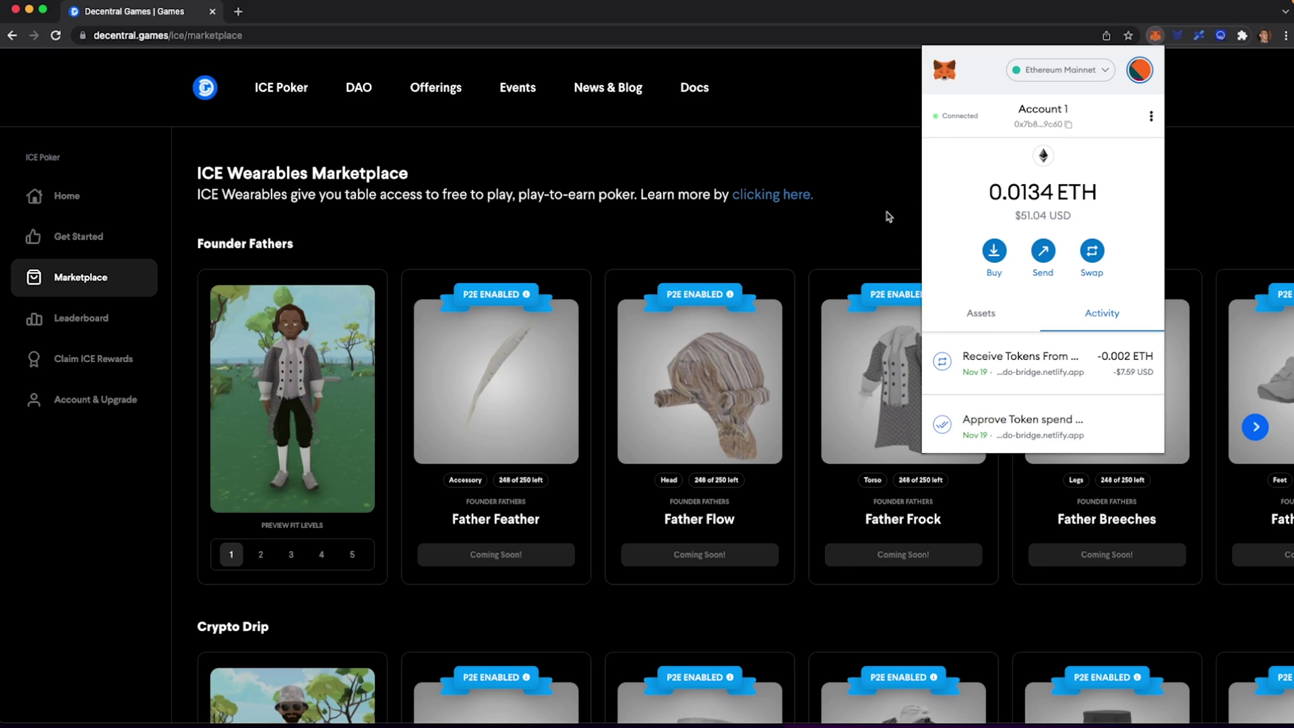
click(800, 191)
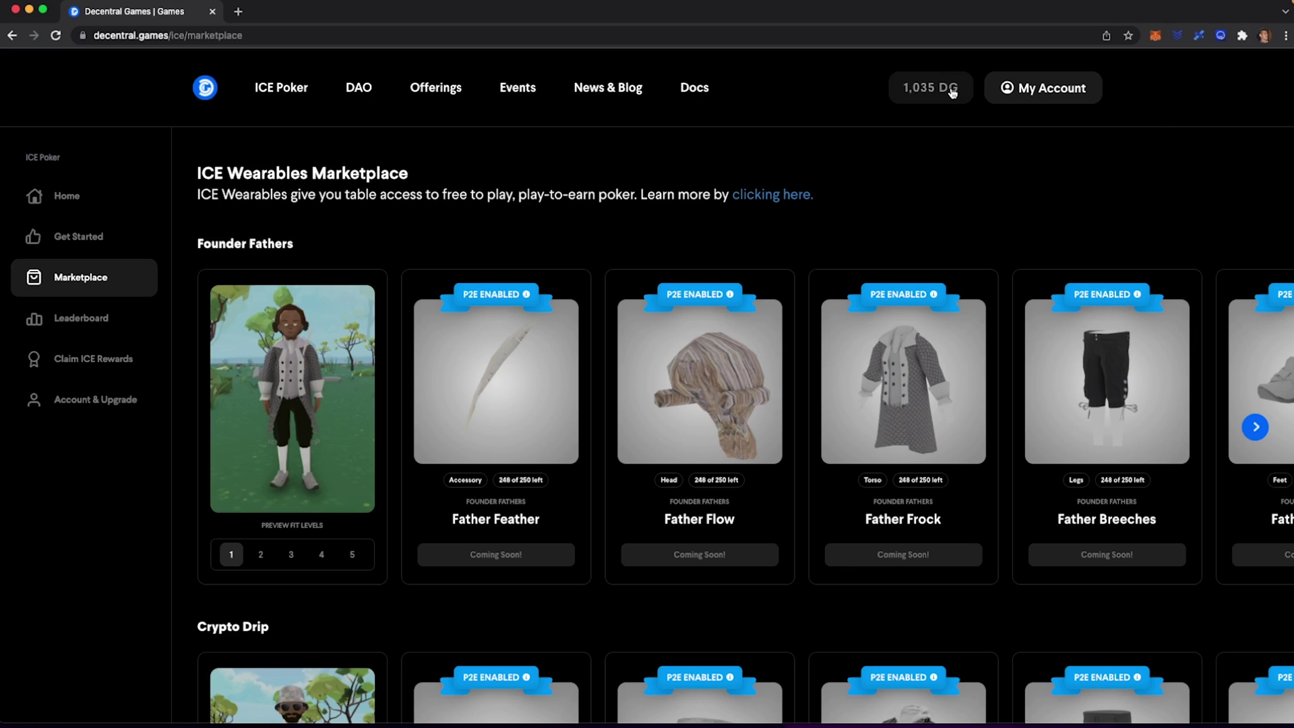
click(935, 92)
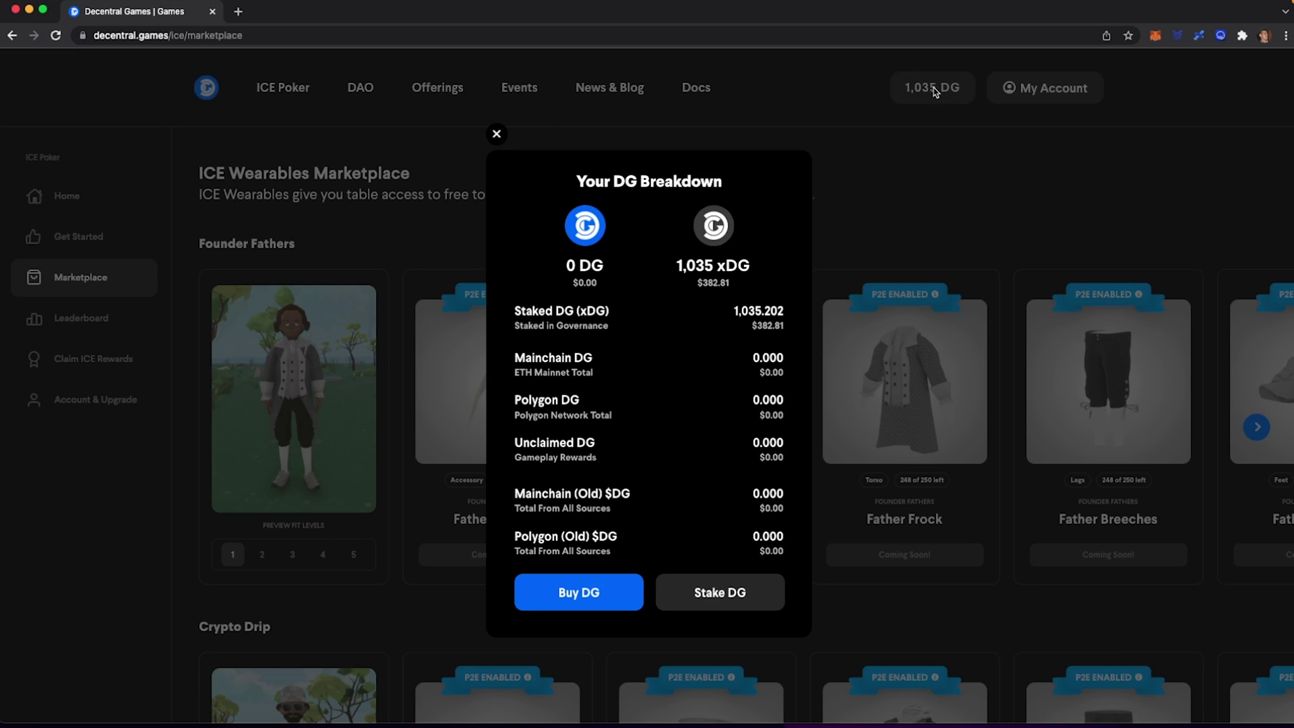
click(734, 594)
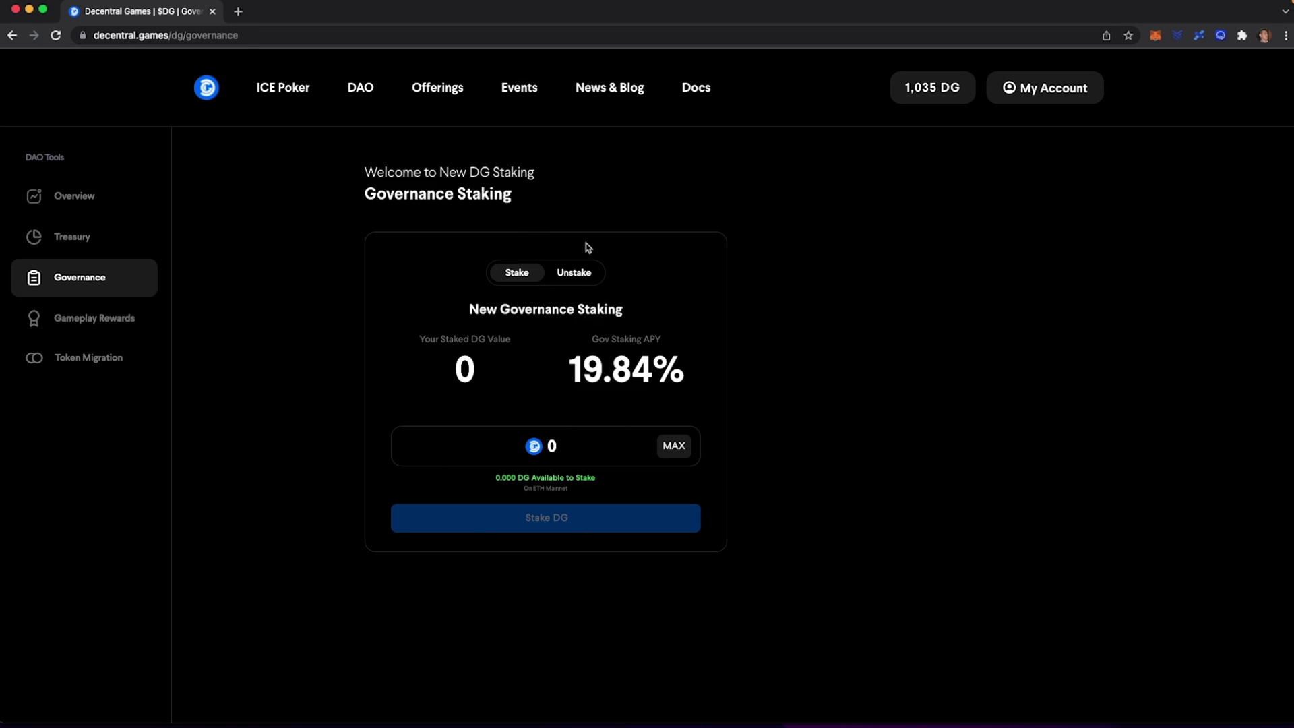
click(8, 36)
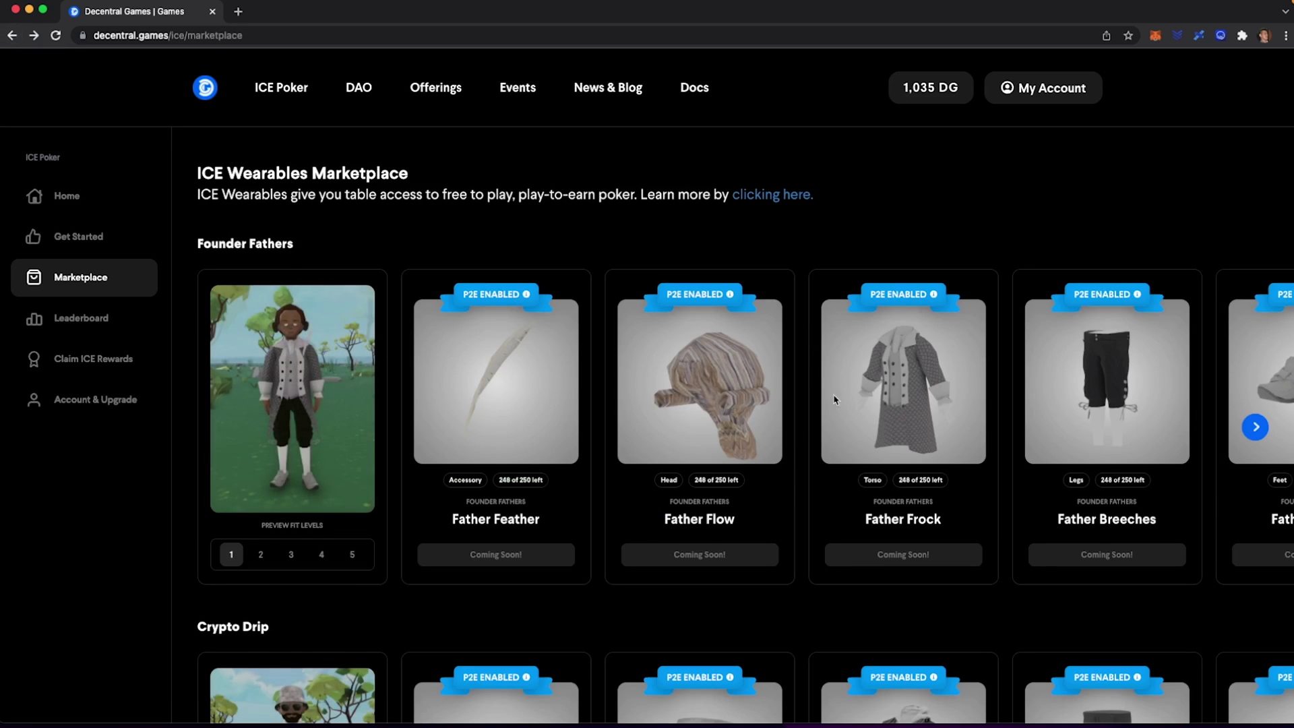
drag(667, 194, 587, 194)
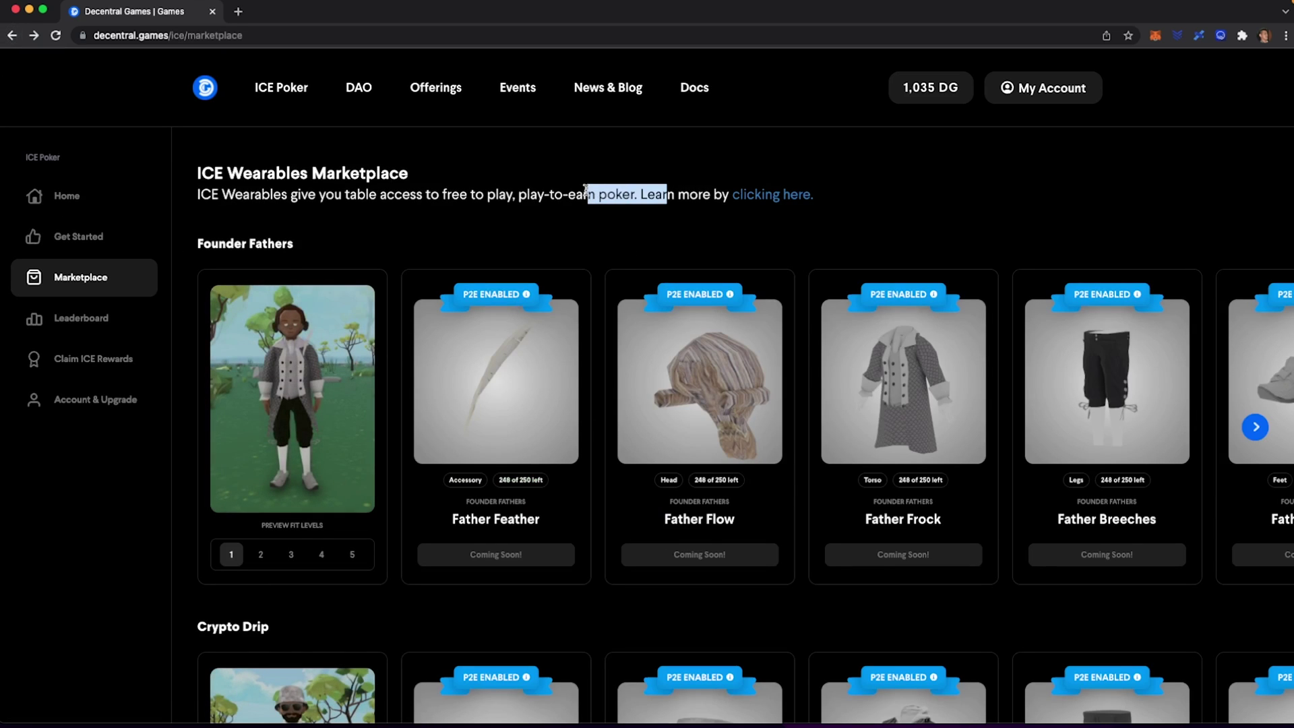
click(586, 191)
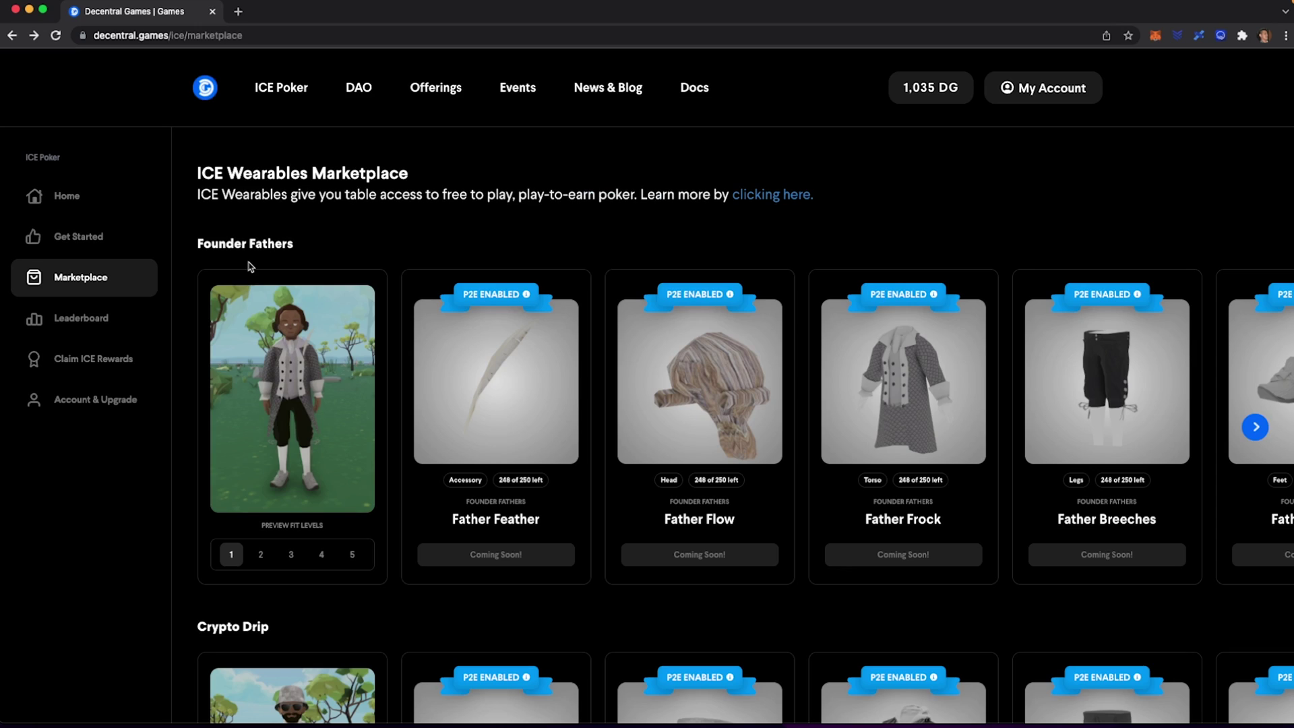